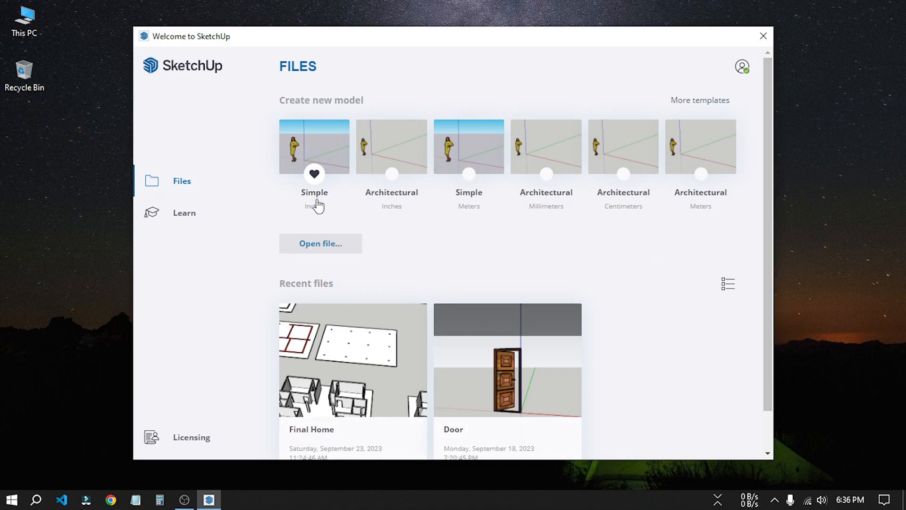
Step: Create a new model from the Simple template in inches
{"action": "left_click", "coordinate": [309, 147]}
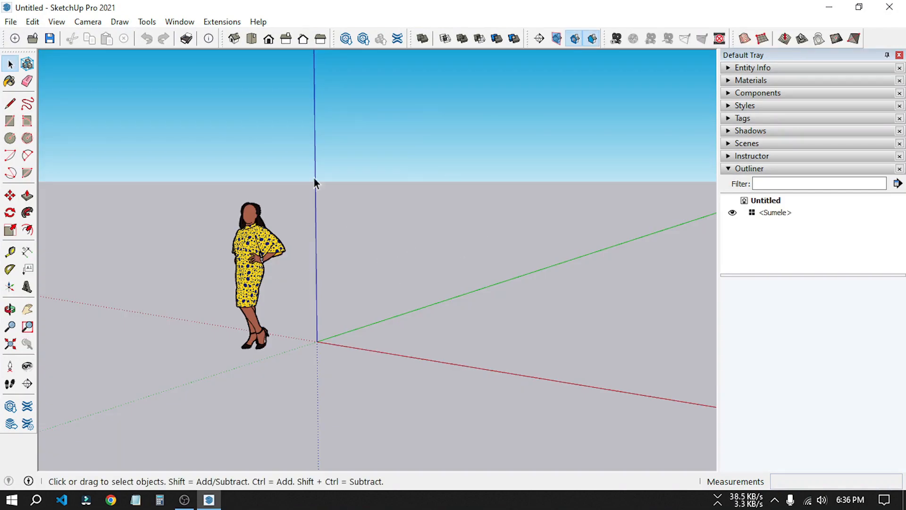
{"action": "middle_click_drag", "start_coordinate": [294, 349], "coordinate": [359, 348]}
{"action": "scroll", "coordinate": [351, 324], "scroll_direction": "up", "scroll_amount": 3}
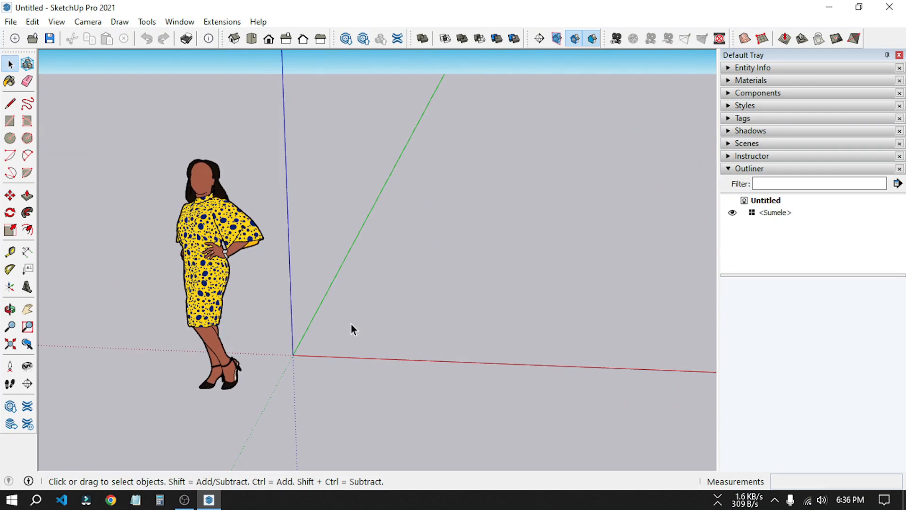
Step: Place one guide parallel to the green axis, about 1' 7" from it, and another guide parallel to the red axis
{"action": "key", "text": "t"}
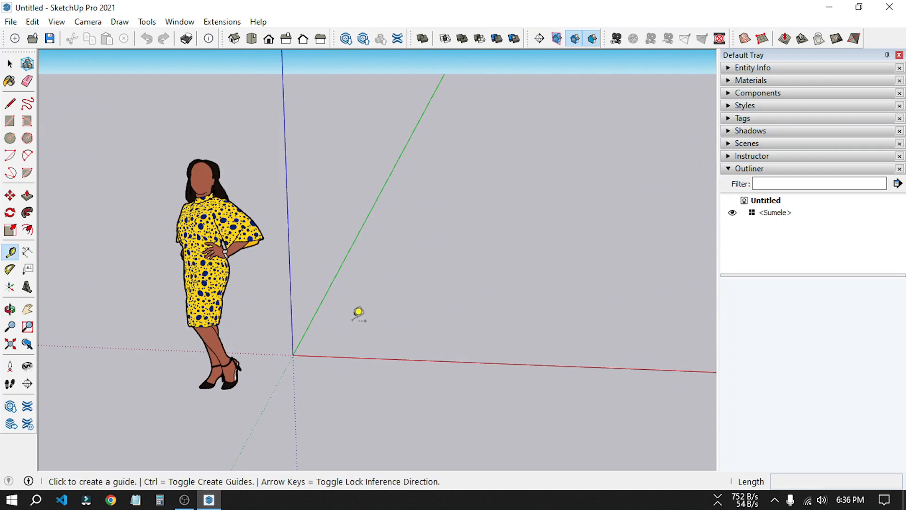
{"action": "left_click", "coordinate": [335, 286]}
{"action": "left_click", "coordinate": [374, 296]}
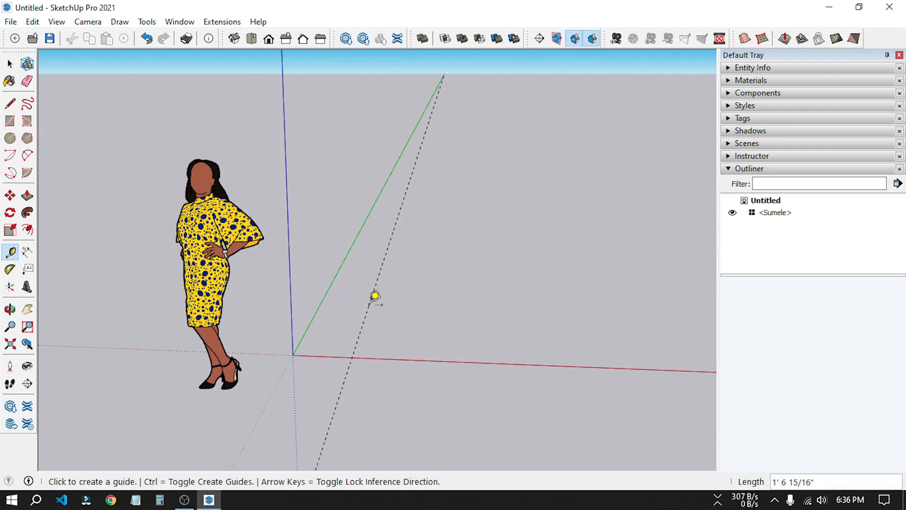
{"action": "left_click", "coordinate": [406, 360]}
{"action": "left_click", "coordinate": [419, 319]}
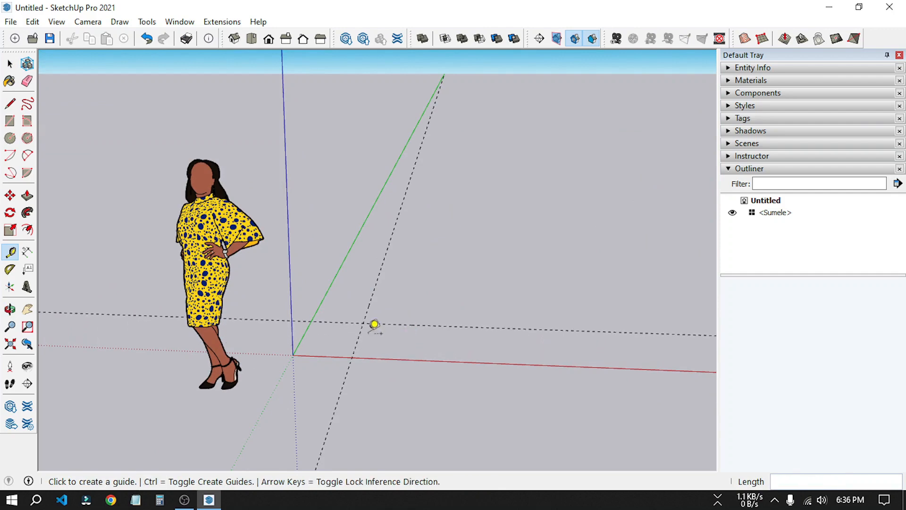
Step: Place a second guide parallel to the green axis, offset 3' from the first one, on the side away from the axis
{"action": "middle_click_drag", "start_coordinate": [374, 325], "coordinate": [276, 330]}
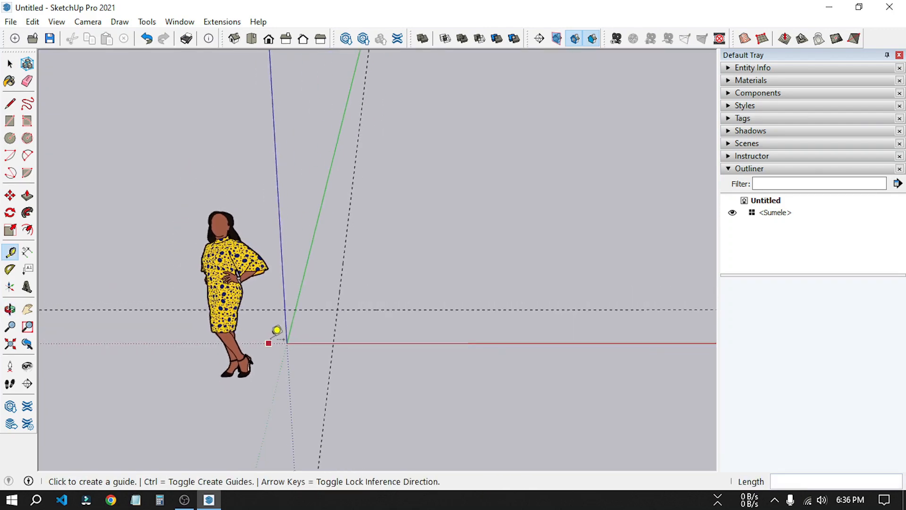
{"action": "scroll", "coordinate": [384, 250], "scroll_direction": "up", "scroll_amount": 3}
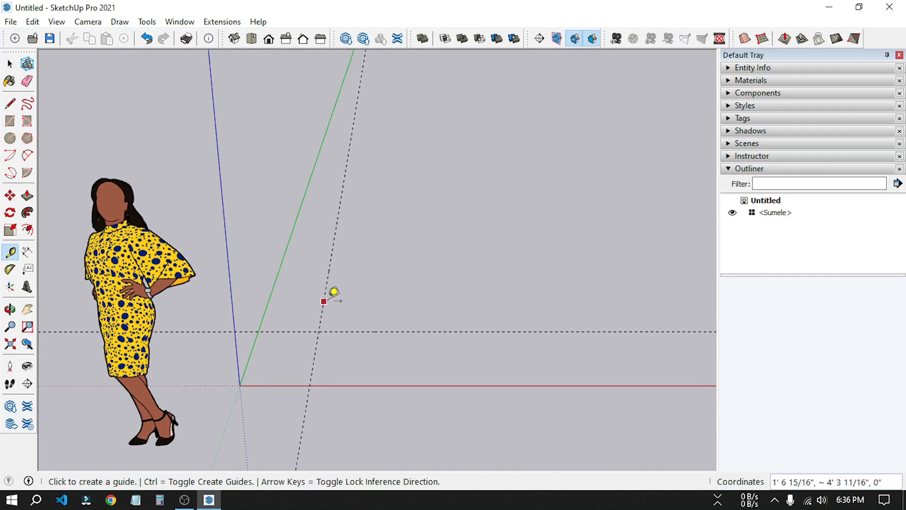
{"action": "left_click", "coordinate": [324, 302]}
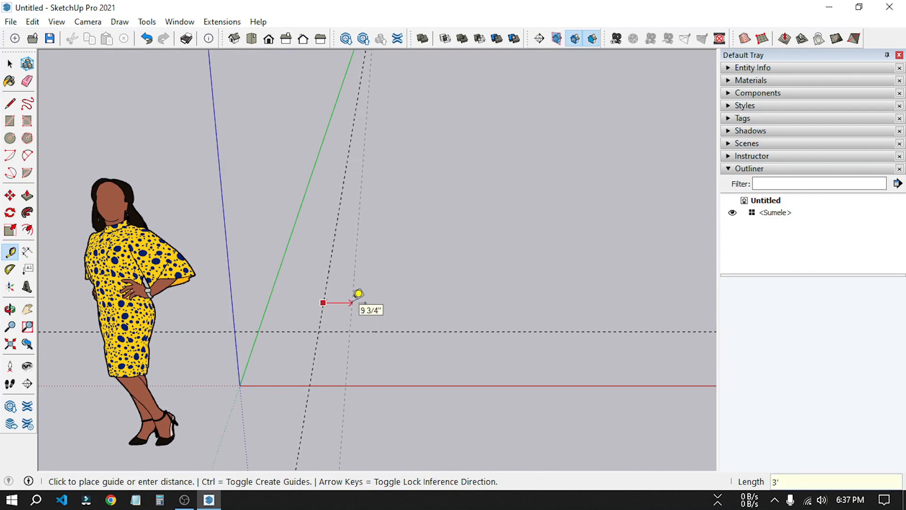
{"action": "type", "text": "3'"}
{"action": "key", "text": "Return"}
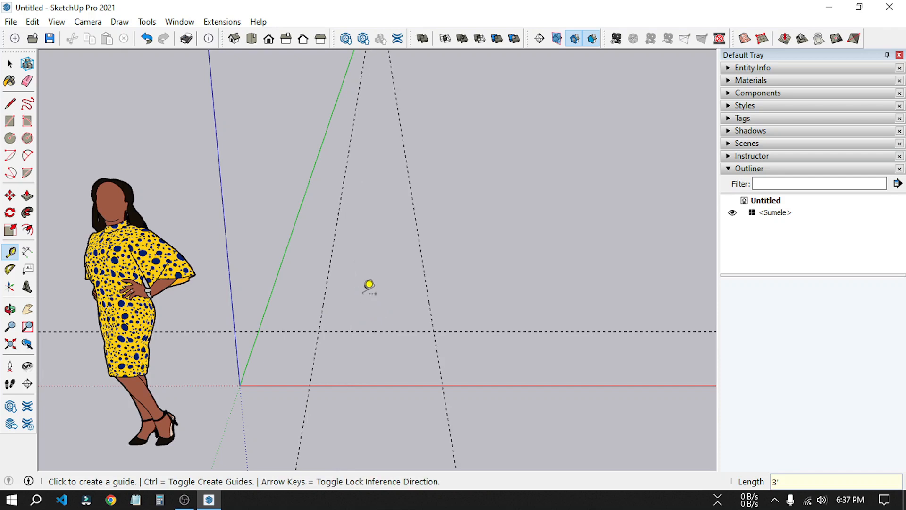
Step: Offset another guide 10" from the guide parallel to the red axis, on the side away from the axis
{"action": "left_click", "coordinate": [384, 331]}
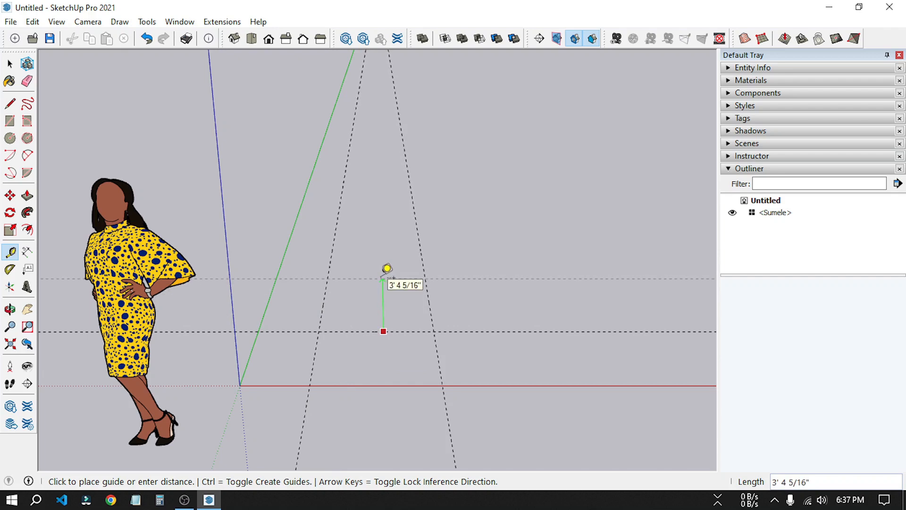
{"action": "type", "text": "10"}
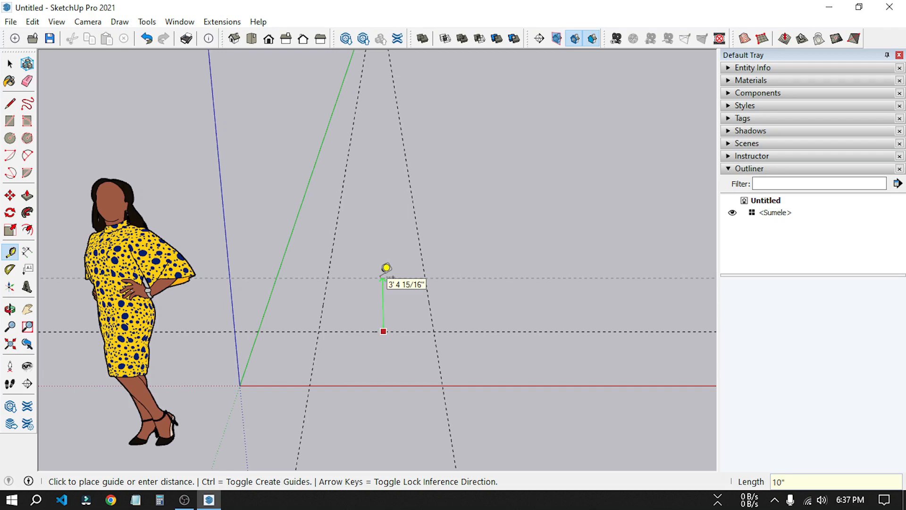
{"action": "key", "text": "Return"}
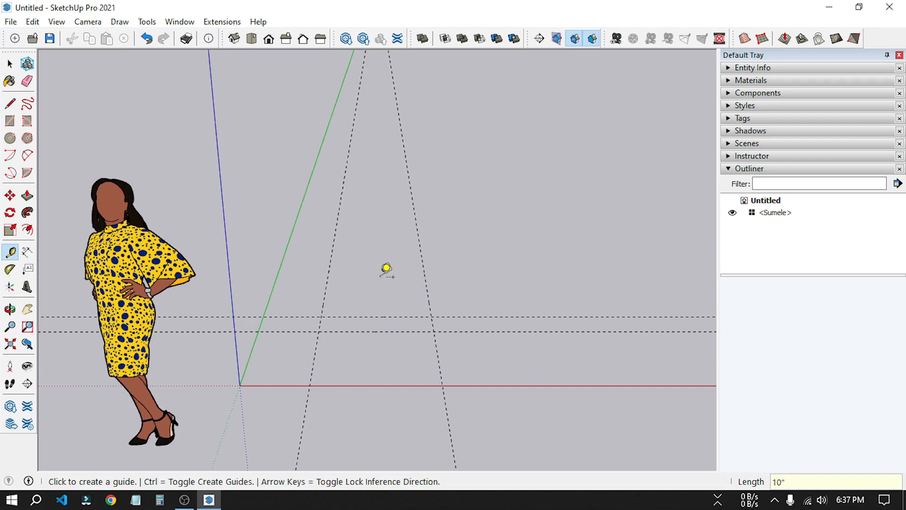
Step: Draw a rectangle filling the 3' by 10" area between the guide intersections
{"action": "scroll", "coordinate": [357, 315], "scroll_direction": "up", "scroll_amount": 3}
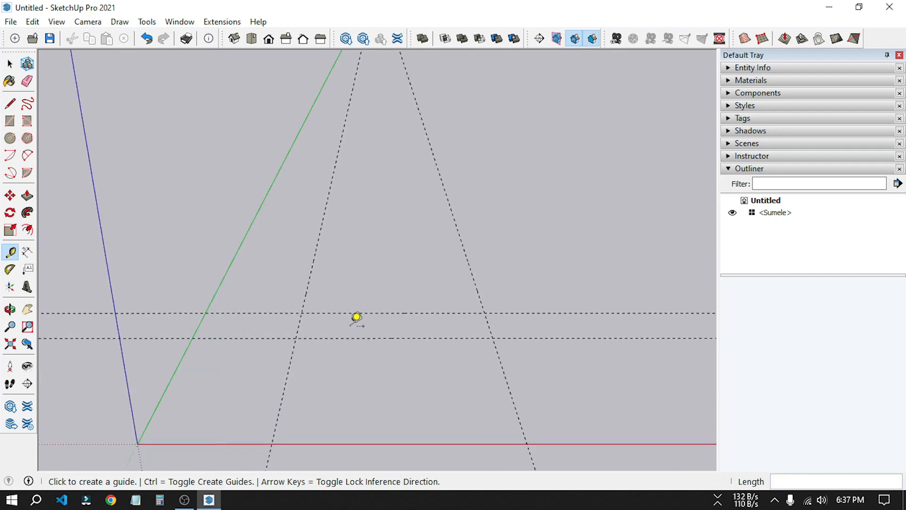
{"action": "key", "text": "r"}
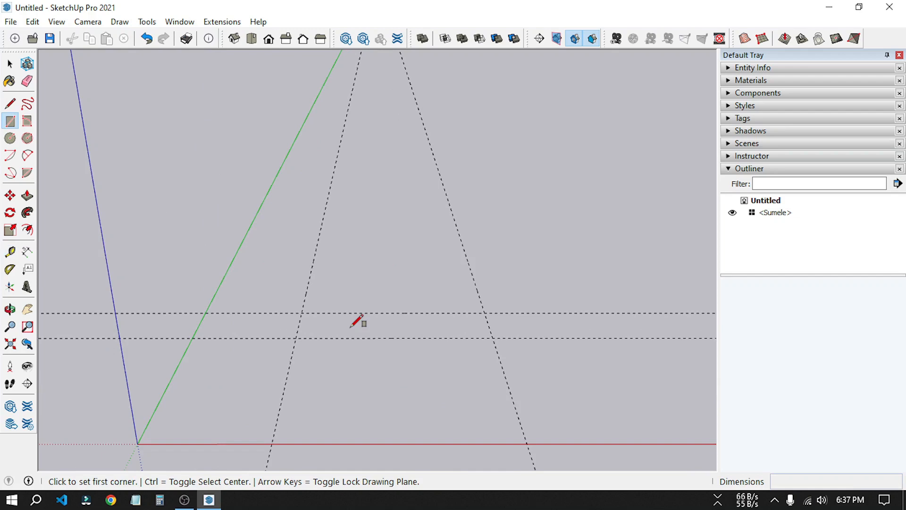
{"action": "left_click", "coordinate": [301, 312]}
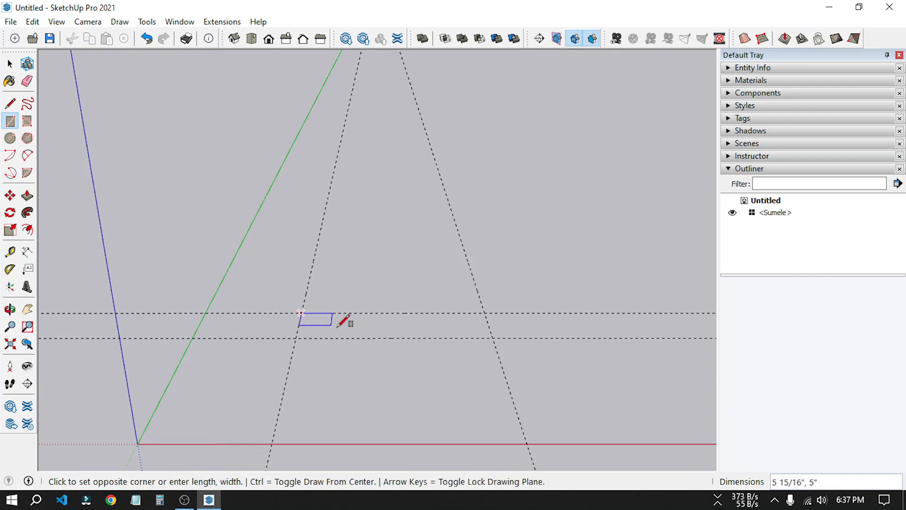
{"action": "left_click", "coordinate": [480, 338]}
Step: Erase the two guides along the rectangle's long edges, parallel to the red axis
{"action": "scroll", "coordinate": [295, 338], "scroll_direction": "down", "scroll_amount": 2}
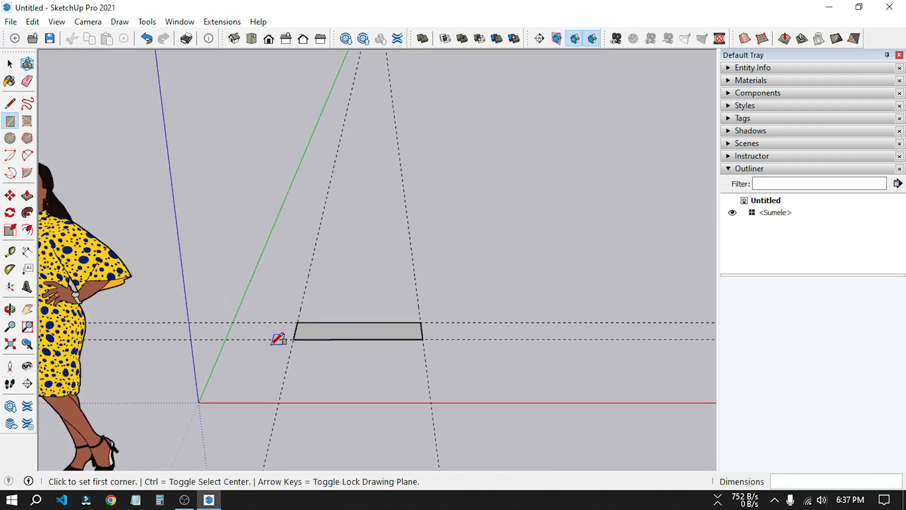
{"action": "scroll", "coordinate": [240, 359], "scroll_direction": "down", "scroll_amount": 3}
{"action": "scroll", "coordinate": [410, 344], "scroll_direction": "up", "scroll_amount": 4}
{"action": "scroll", "coordinate": [219, 375], "scroll_direction": "down", "scroll_amount": 3}
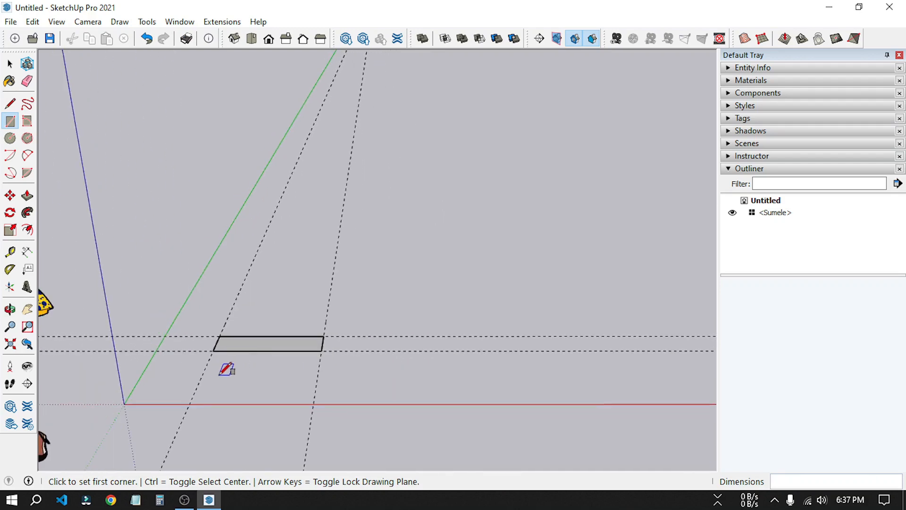
{"action": "scroll", "coordinate": [249, 361], "scroll_direction": "up", "scroll_amount": 1}
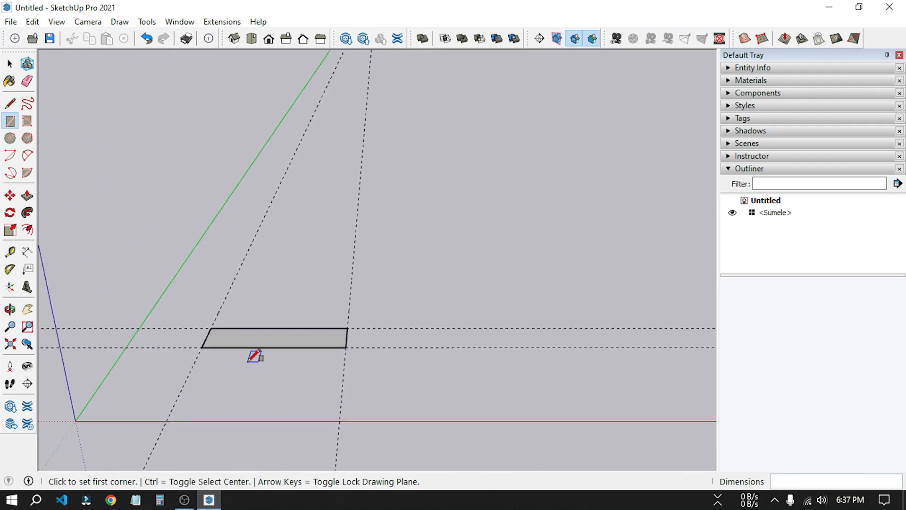
{"action": "key", "text": "e"}
{"action": "key", "text": "o"}
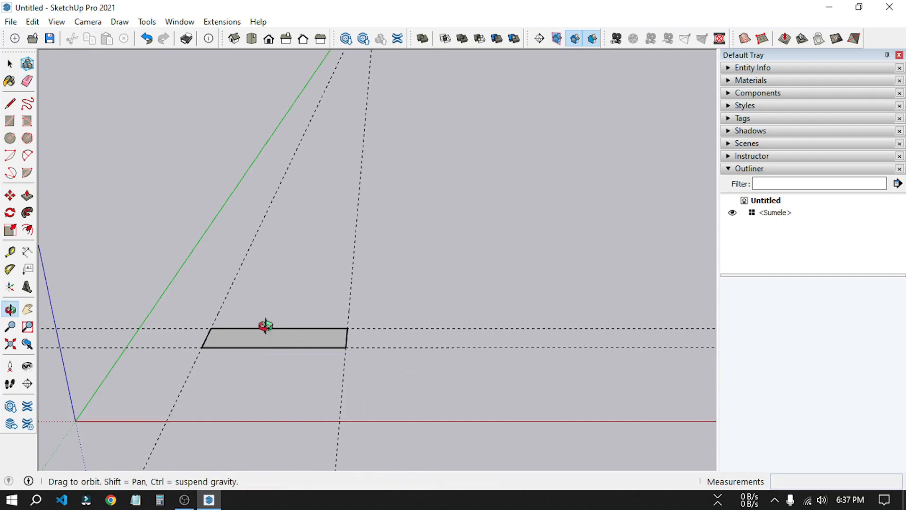
{"action": "left_click_drag", "start_coordinate": [264, 325], "coordinate": [293, 448]}
{"action": "key", "text": "e"}
{"action": "scroll", "coordinate": [269, 415], "scroll_direction": "down", "scroll_amount": 2}
{"action": "scroll", "coordinate": [285, 352], "scroll_direction": "up", "scroll_amount": 3}
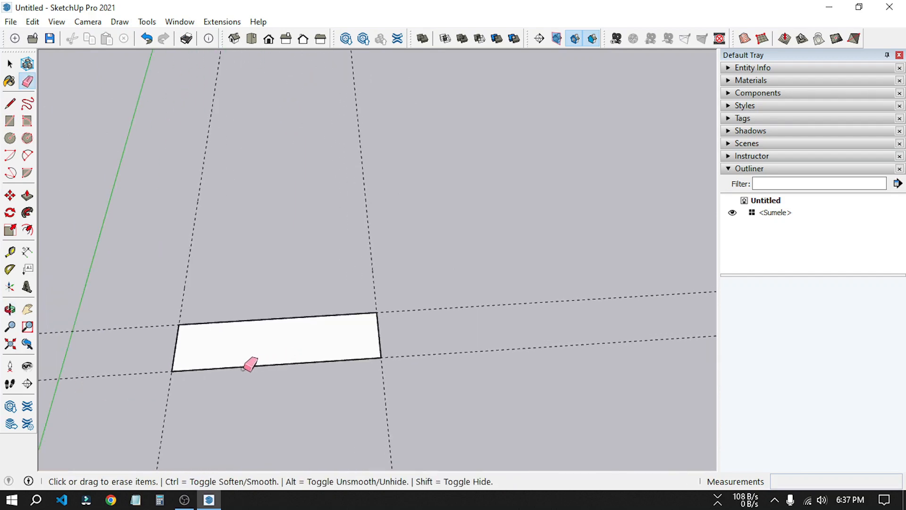
{"action": "left_click", "coordinate": [478, 306]}
{"action": "left_click", "coordinate": [476, 351]}
{"action": "scroll", "coordinate": [250, 393], "scroll_direction": "up", "scroll_amount": 1}
{"action": "scroll", "coordinate": [95, 388], "scroll_direction": "down", "scroll_amount": 2}
{"action": "scroll", "coordinate": [225, 402], "scroll_direction": "up", "scroll_amount": 1}
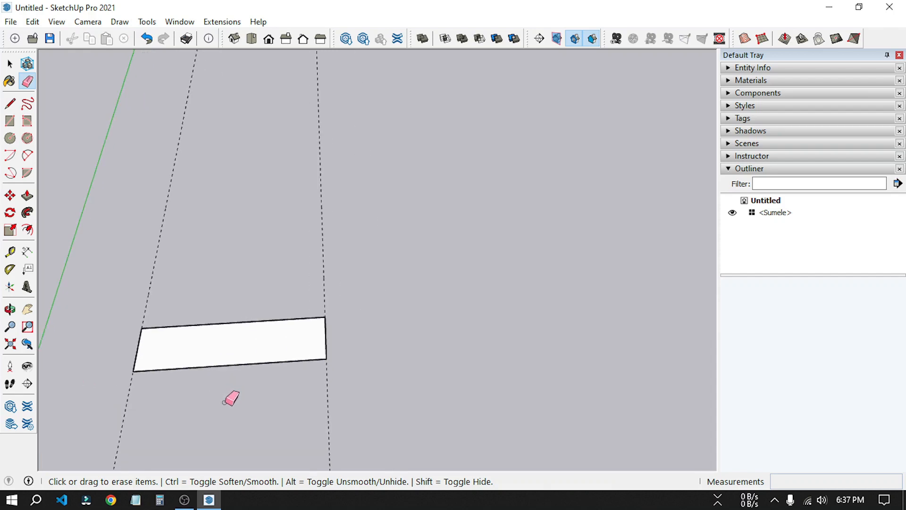
Step: Place a guide parallel to the green axis, about 3' 3" beyond the guide along the rectangle's far short edge
{"action": "key", "text": "t"}
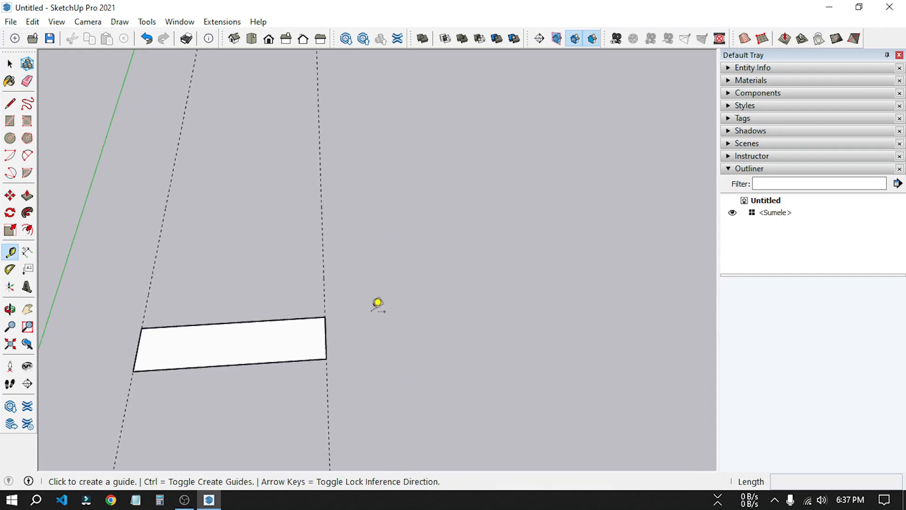
{"action": "scroll", "coordinate": [307, 288], "scroll_direction": "down", "scroll_amount": 2}
{"action": "middle_click_drag", "start_coordinate": [364, 342], "coordinate": [304, 323]}
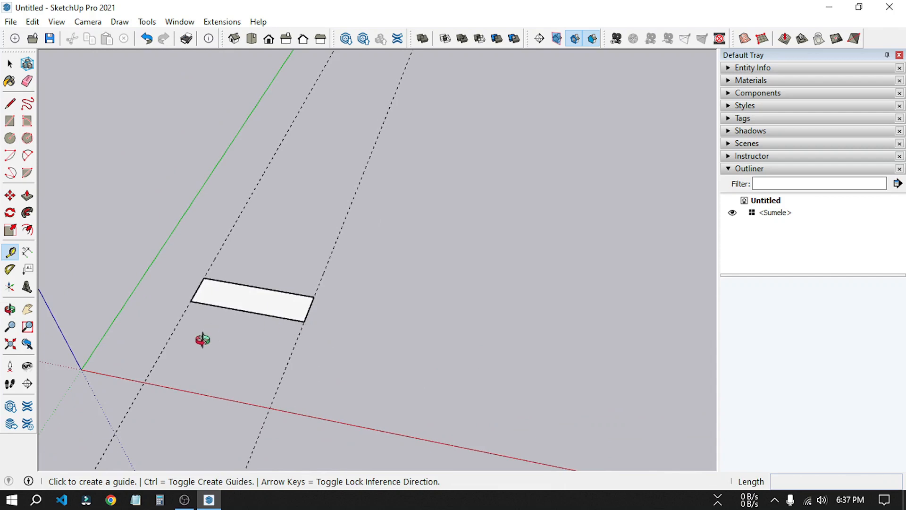
{"action": "middle_click_drag", "start_coordinate": [203, 340], "coordinate": [425, 284]}
{"action": "key", "text": "o"}
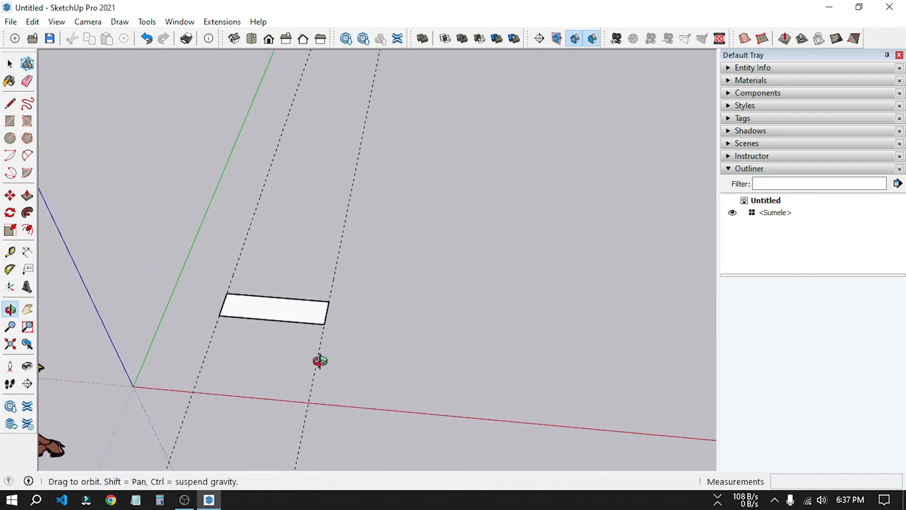
{"action": "middle_click_drag", "start_coordinate": [320, 360], "coordinate": [361, 338]}
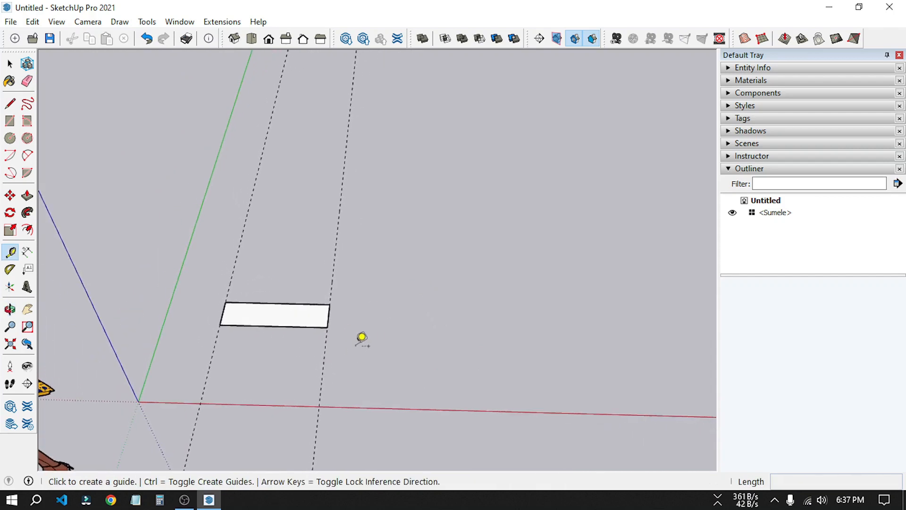
{"action": "left_click", "coordinate": [321, 346]}
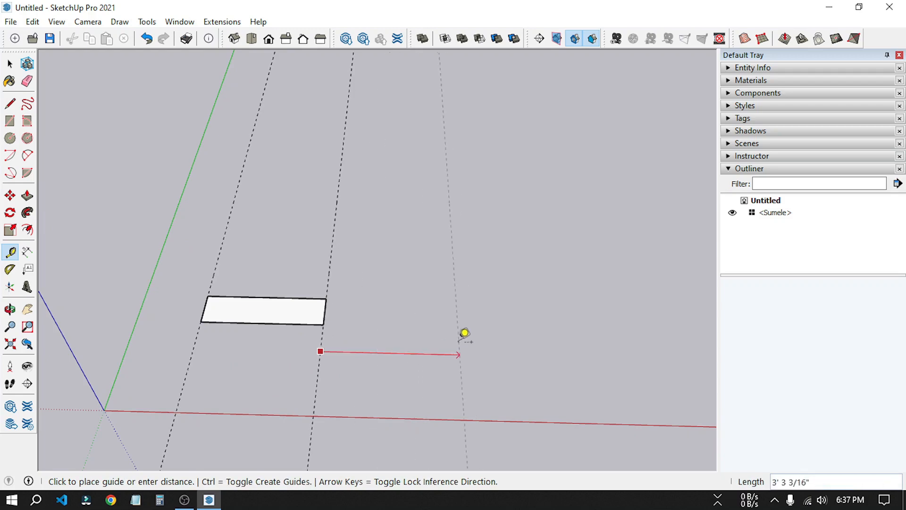
{"action": "left_click", "coordinate": [453, 336]}
Step: Offset another guide 6'4" along the red axis from the guide farthest from the rectangle
{"action": "scroll", "coordinate": [265, 366], "scroll_direction": "down", "scroll_amount": 3}
{"action": "scroll", "coordinate": [400, 308], "scroll_direction": "up", "scroll_amount": 2}
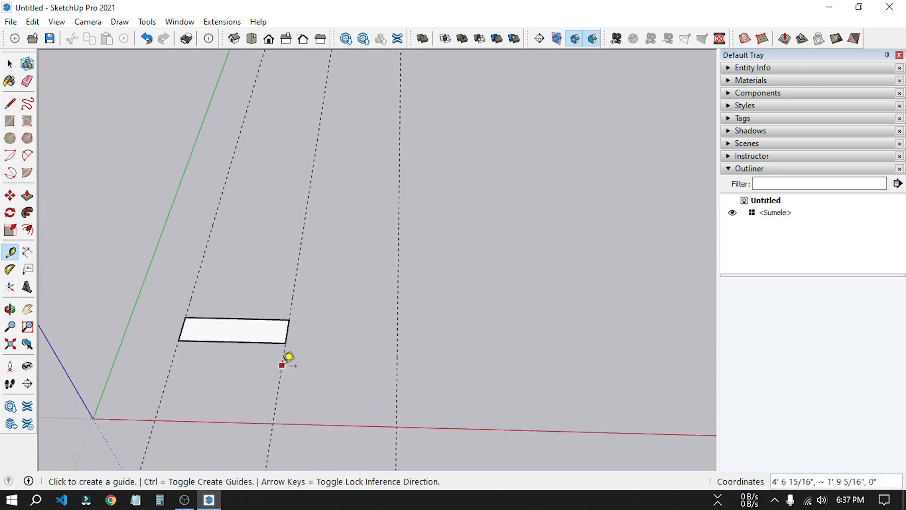
{"action": "left_click", "coordinate": [398, 337]}
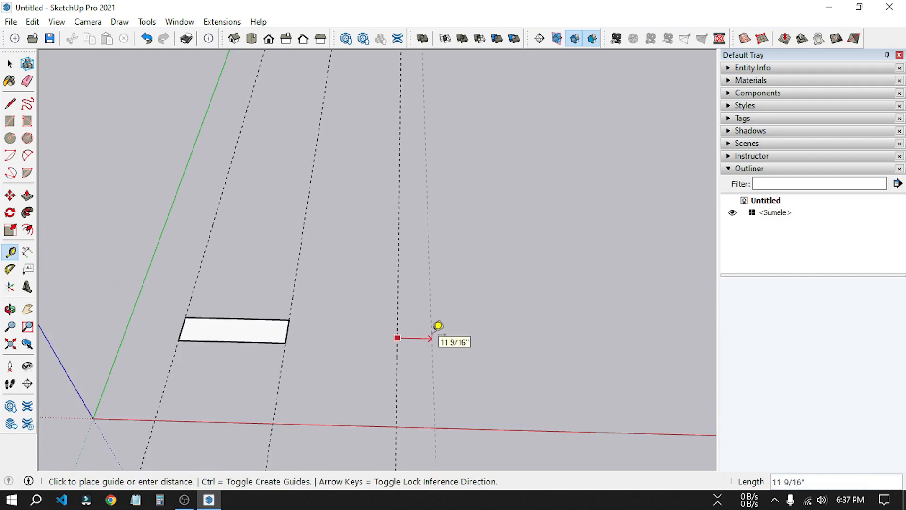
{"action": "type", "text": "6'4\""}
{"action": "key", "text": "Return"}
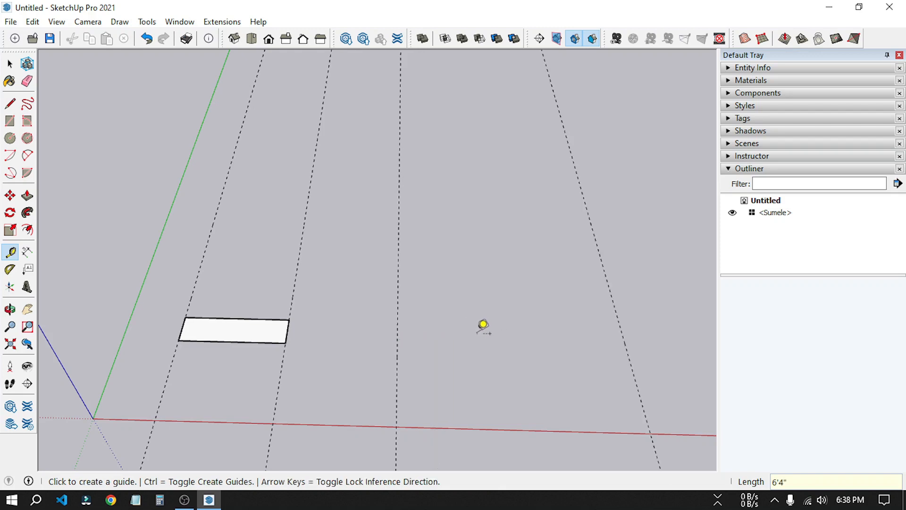
Step: Place a guide parallel to the red axis, about 1' 2" from it, toward the rectangle
{"action": "scroll", "coordinate": [302, 341], "scroll_direction": "down", "scroll_amount": 2}
{"action": "scroll", "coordinate": [415, 346], "scroll_direction": "up", "scroll_amount": 3}
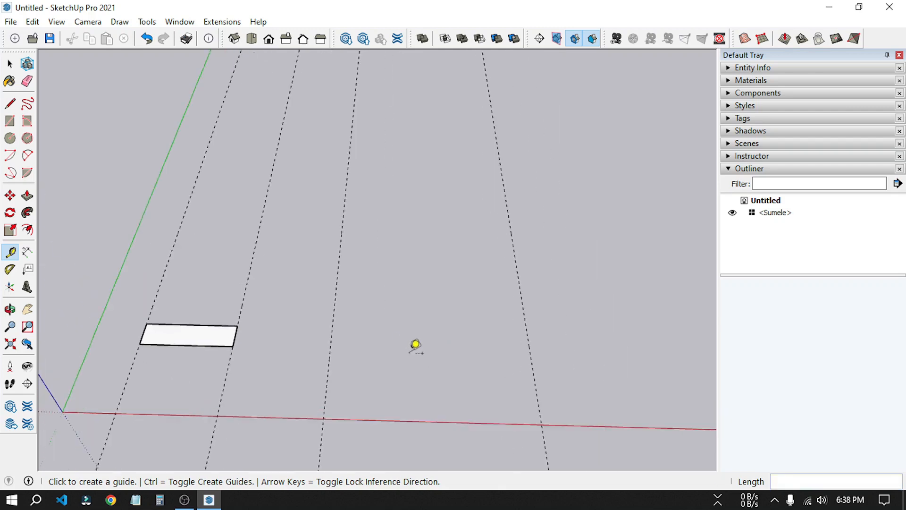
{"action": "left_click", "coordinate": [401, 426]}
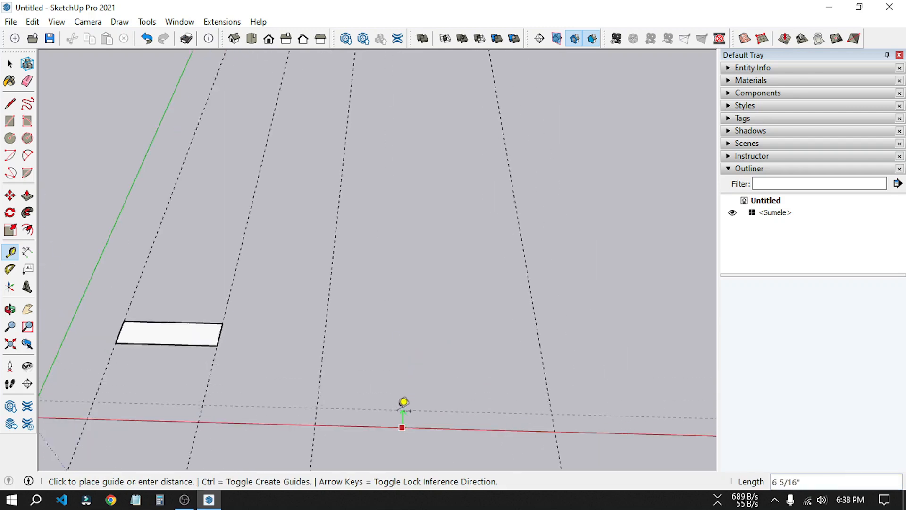
{"action": "left_click", "coordinate": [402, 388]}
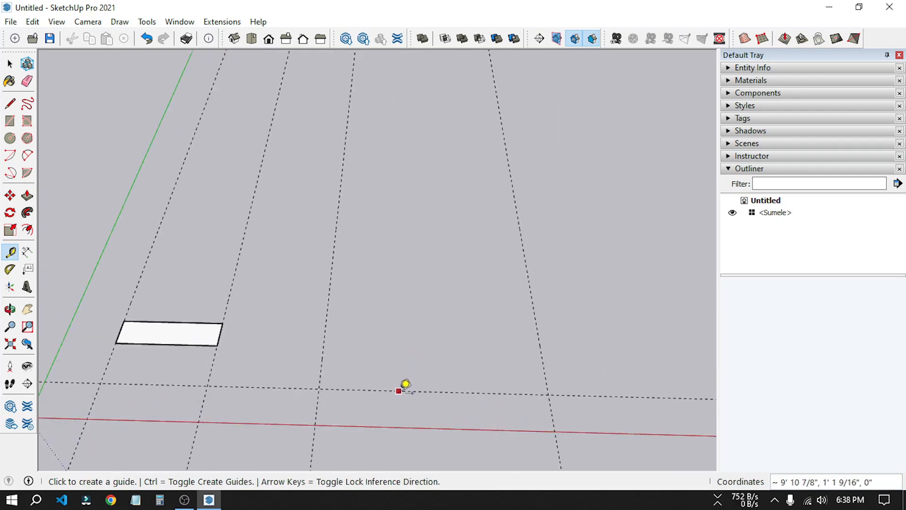
Step: Offset a guide 4'6" from the guide beside the red axis, in the green direction away from the axis
{"action": "left_click", "coordinate": [418, 391]}
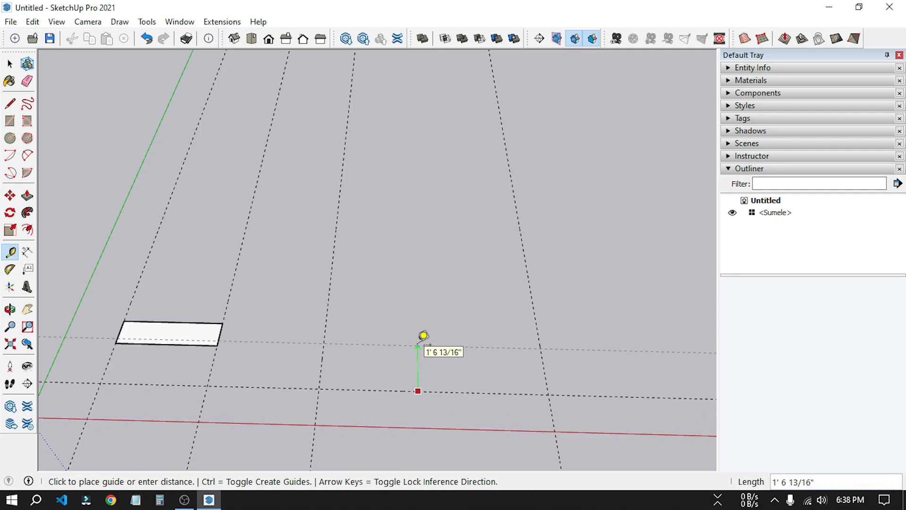
{"action": "type", "text": "4"}
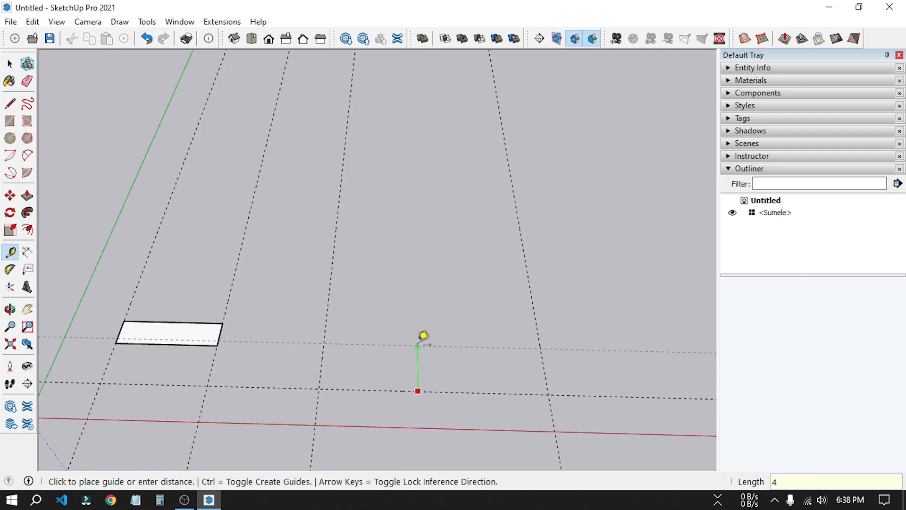
{"action": "key", "text": "Return"}
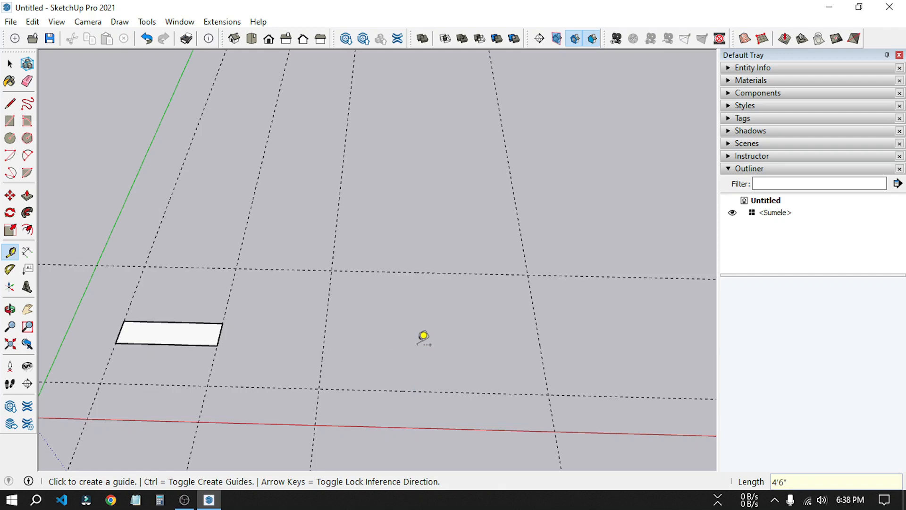
Step: Draw a 6'4" by 4'6" rectangle between the guide intersections beside the small rectangle
{"action": "key", "text": "r"}
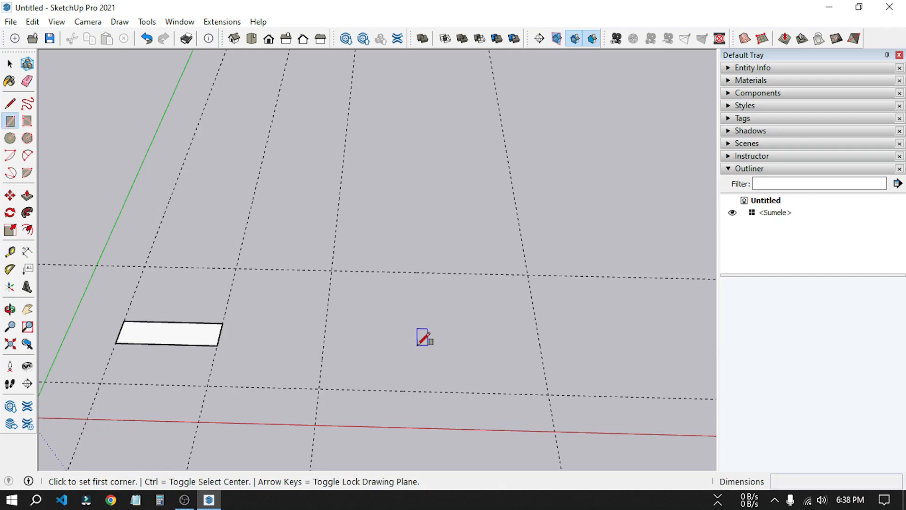
{"action": "left_click", "coordinate": [330, 271]}
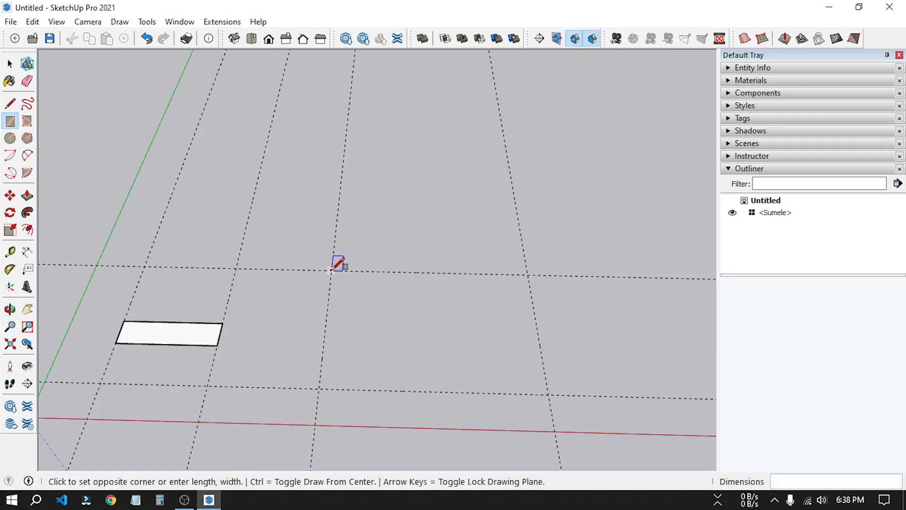
{"action": "left_click", "coordinate": [547, 394]}
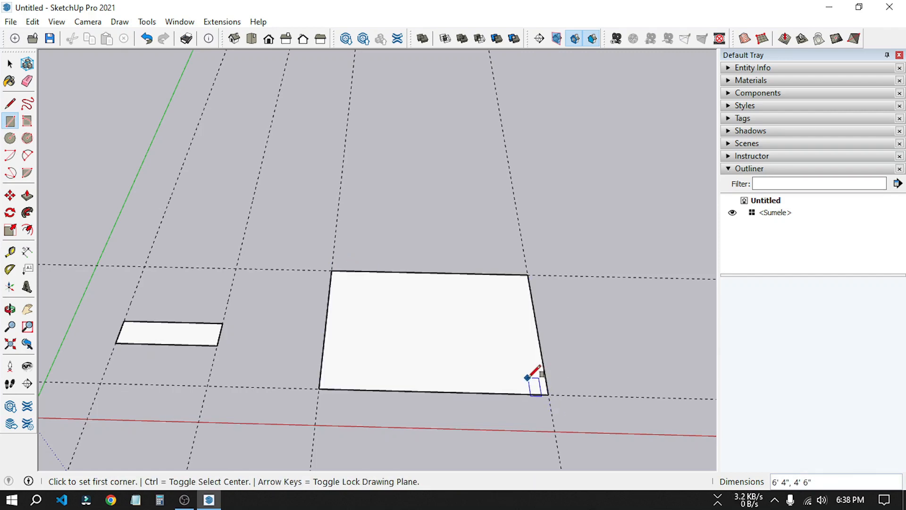
Step: Erase all the dashed construction guides around the two rectangles
{"action": "key", "text": "e"}
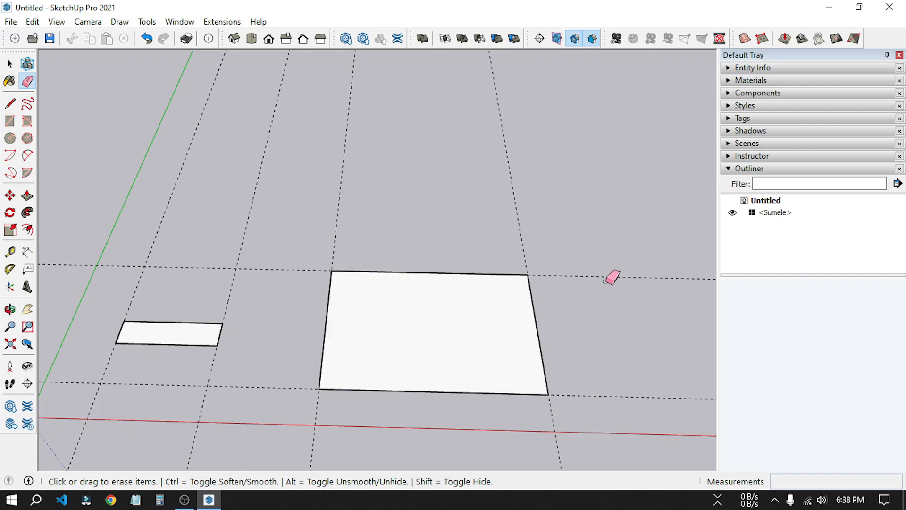
{"action": "mouse_move", "coordinate": [610, 277]}
{"action": "left_mouse_down"}
{"action": "mouse_move", "coordinate": [576, 231]}
{"action": "mouse_move", "coordinate": [402, 169]}
{"action": "mouse_move", "coordinate": [243, 167]}
{"action": "mouse_move", "coordinate": [170, 179]}
{"action": "mouse_move", "coordinate": [182, 200]}
{"action": "left_mouse_up"}
{"action": "left_click_drag", "start_coordinate": [238, 367], "coordinate": [246, 390]}
Step: Push/Pull the small 3' by 10" rectangle up 6" to form the first stair step
{"action": "scroll", "coordinate": [609, 302], "scroll_direction": "down", "scroll_amount": 3}
{"action": "scroll", "coordinate": [272, 326], "scroll_direction": "up", "scroll_amount": 5}
{"action": "scroll", "coordinate": [270, 327], "scroll_direction": "up", "scroll_amount": 2}
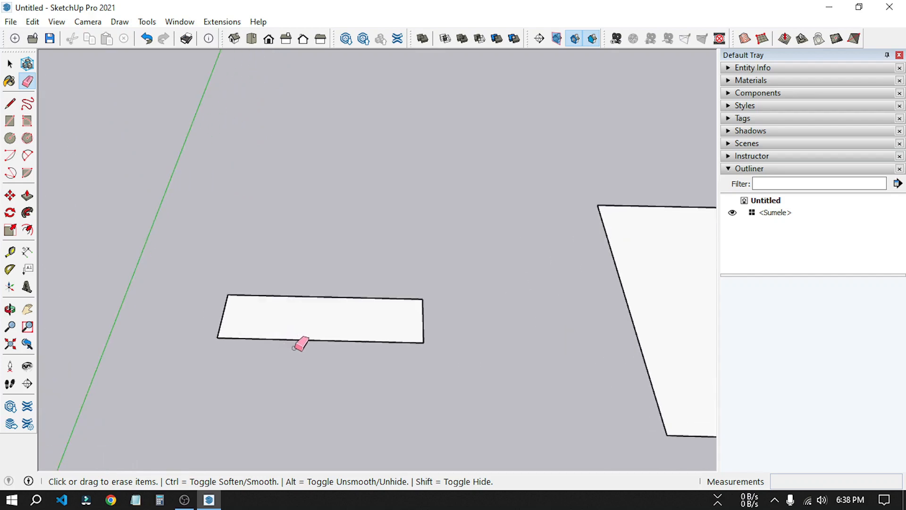
{"action": "key", "text": "p"}
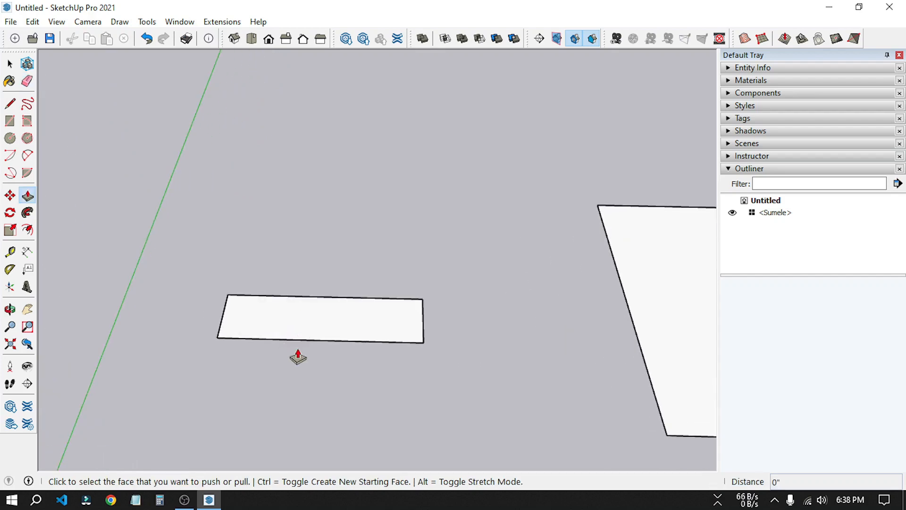
{"action": "left_click", "coordinate": [312, 327]}
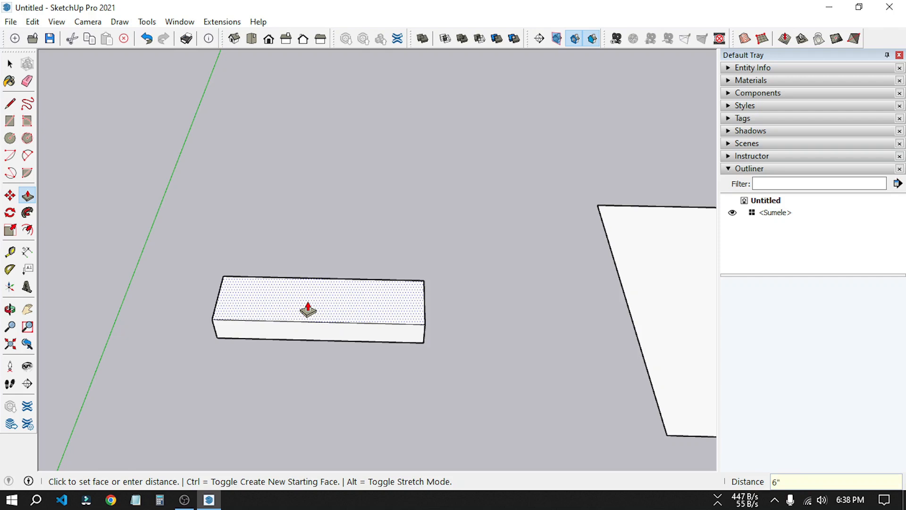
{"action": "left_click", "coordinate": [308, 309]}
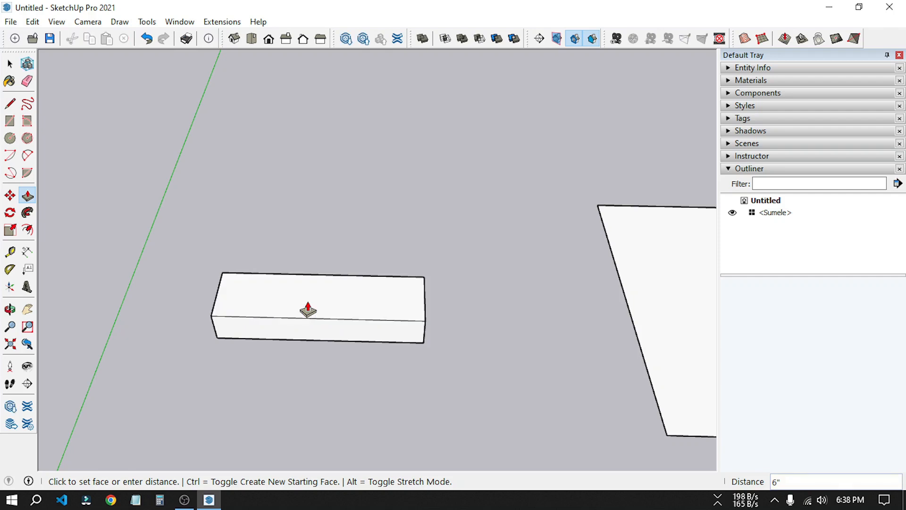
Step: Copy the whole step box from its lower end corner to the diagonally opposite upper corner of the same end face
{"action": "middle_click_drag", "start_coordinate": [441, 331], "coordinate": [228, 377]}
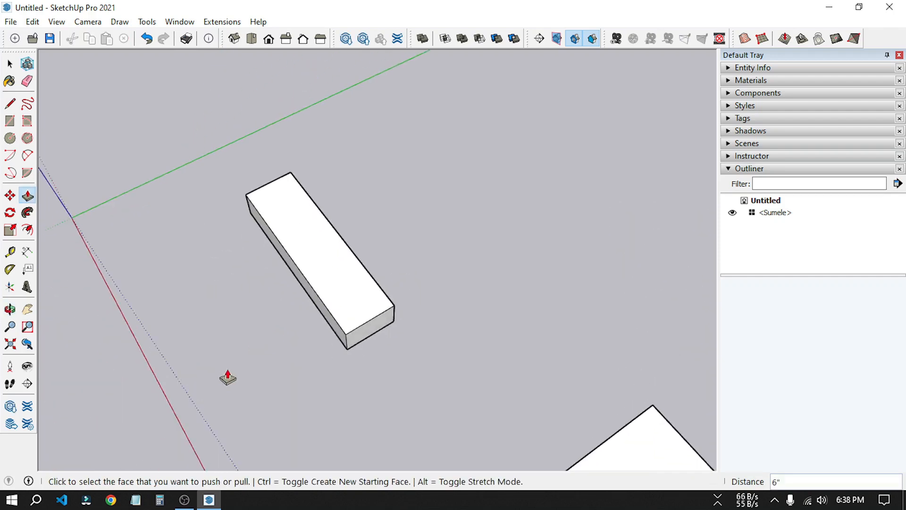
{"action": "scroll", "coordinate": [319, 330], "scroll_direction": "up", "scroll_amount": 3}
{"action": "key", "text": "space"}
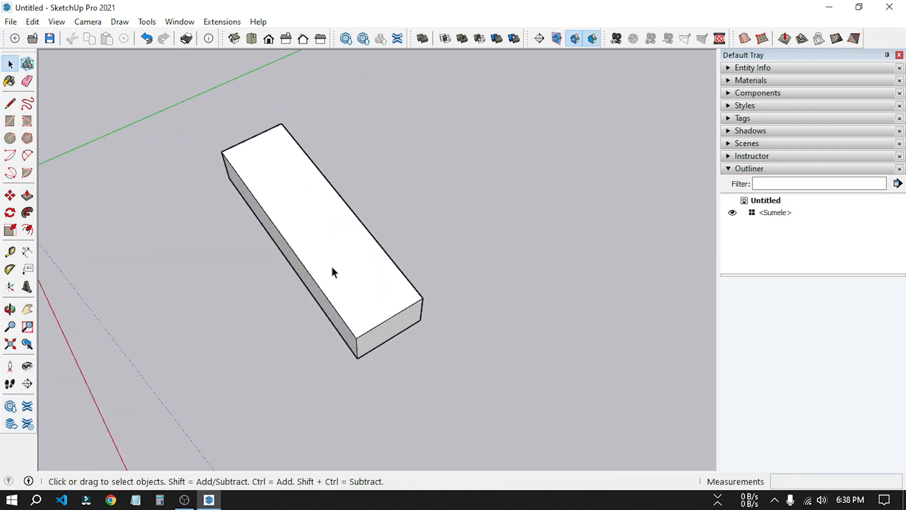
{"action": "middle_click_drag", "start_coordinate": [421, 383], "coordinate": [343, 266]}
{"action": "triple_click", "coordinate": [343, 262]}
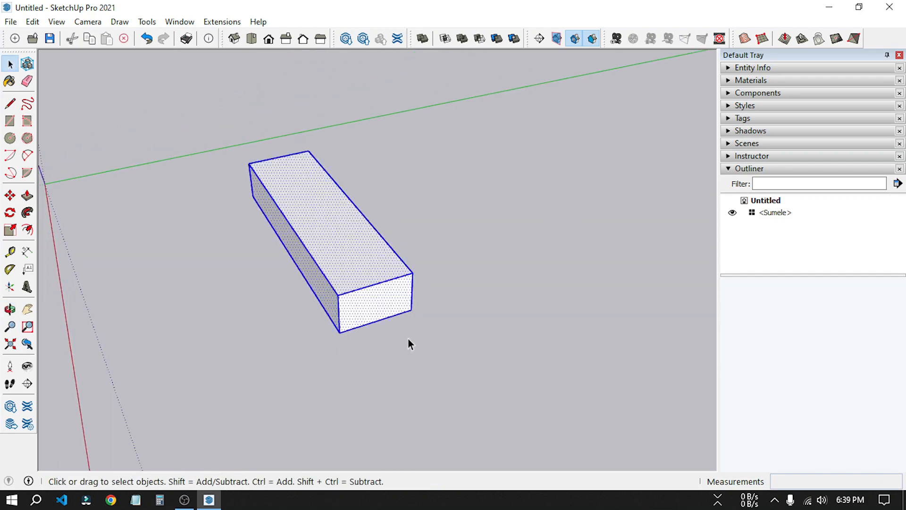
{"action": "middle_click_drag", "start_coordinate": [381, 334], "coordinate": [299, 328]}
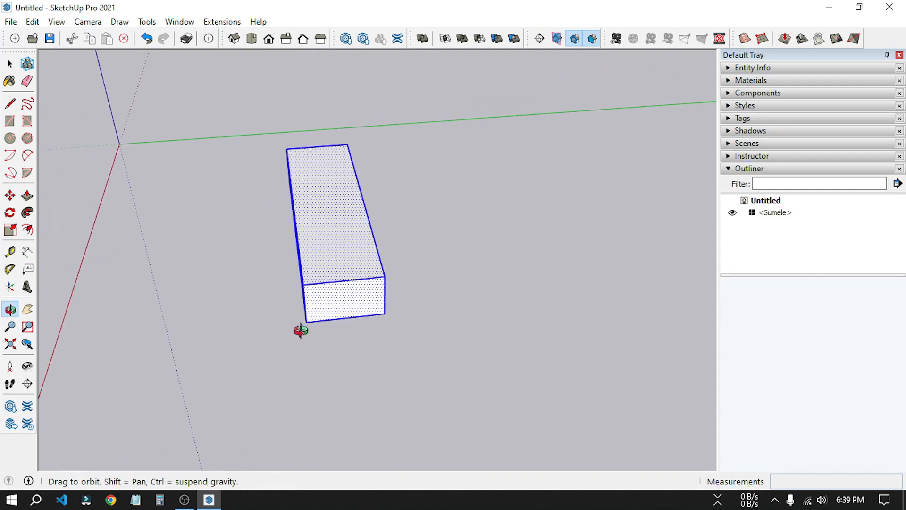
{"action": "middle_click_drag", "start_coordinate": [317, 298], "coordinate": [326, 265]}
{"action": "scroll", "coordinate": [325, 265], "scroll_direction": "up", "scroll_amount": 2}
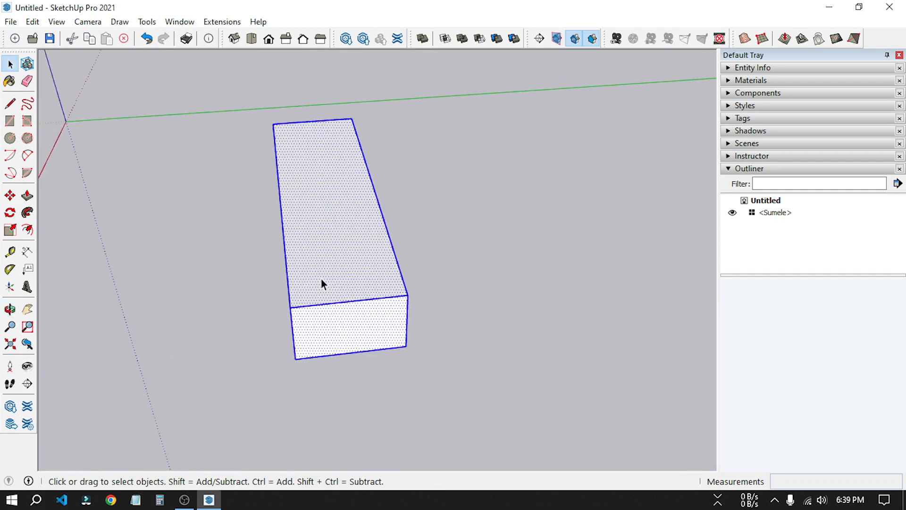
{"action": "key", "text": "m"}
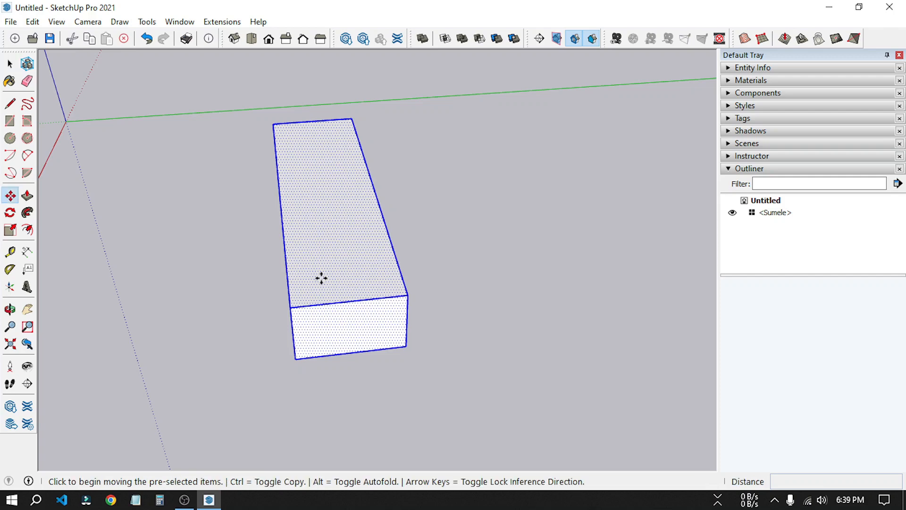
{"action": "scroll", "coordinate": [290, 369], "scroll_direction": "up", "scroll_amount": 3}
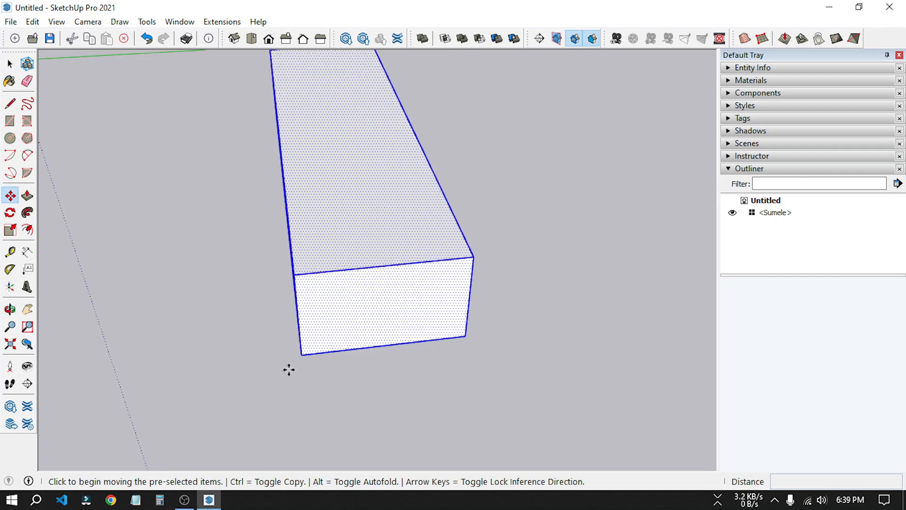
{"action": "middle_click_drag", "start_coordinate": [293, 371], "coordinate": [304, 395]}
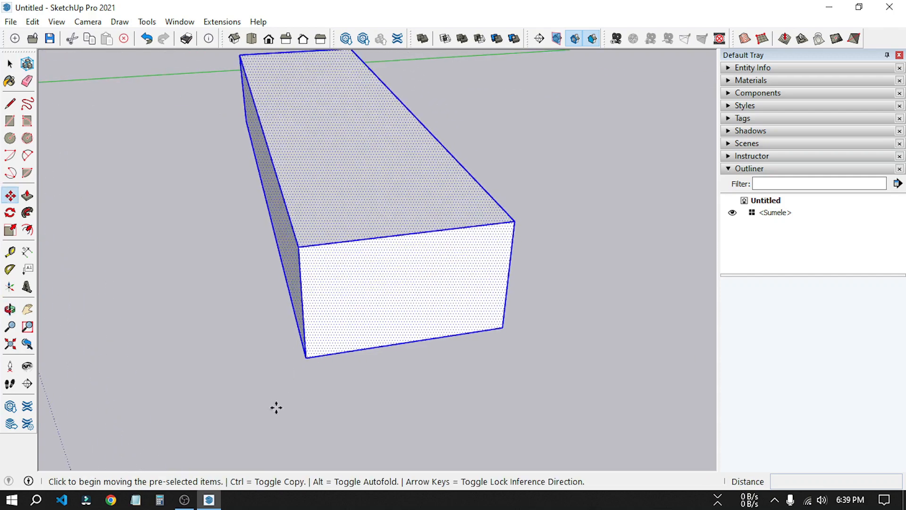
{"action": "key", "text": "ctrl"}
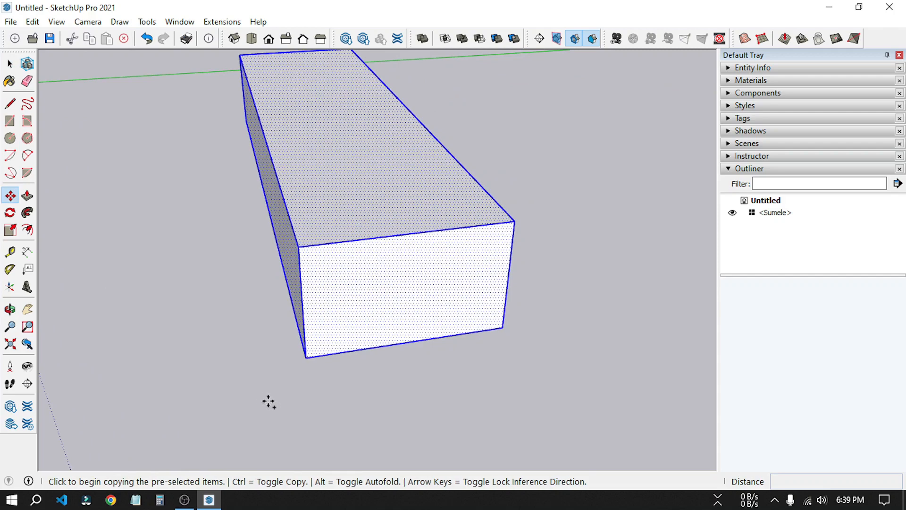
{"action": "scroll", "coordinate": [311, 396], "scroll_direction": "up", "scroll_amount": 2}
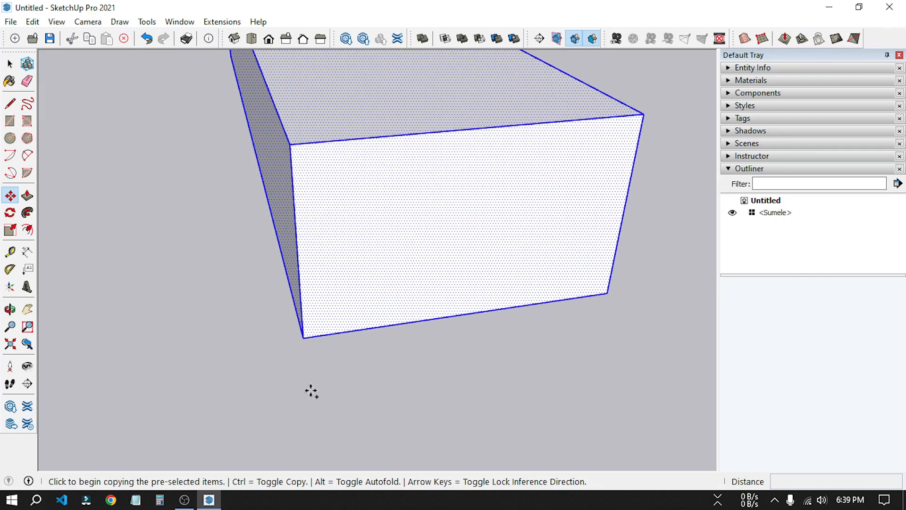
{"action": "left_click", "coordinate": [303, 338]}
{"action": "scroll", "coordinate": [303, 338], "scroll_direction": "down", "scroll_amount": 5}
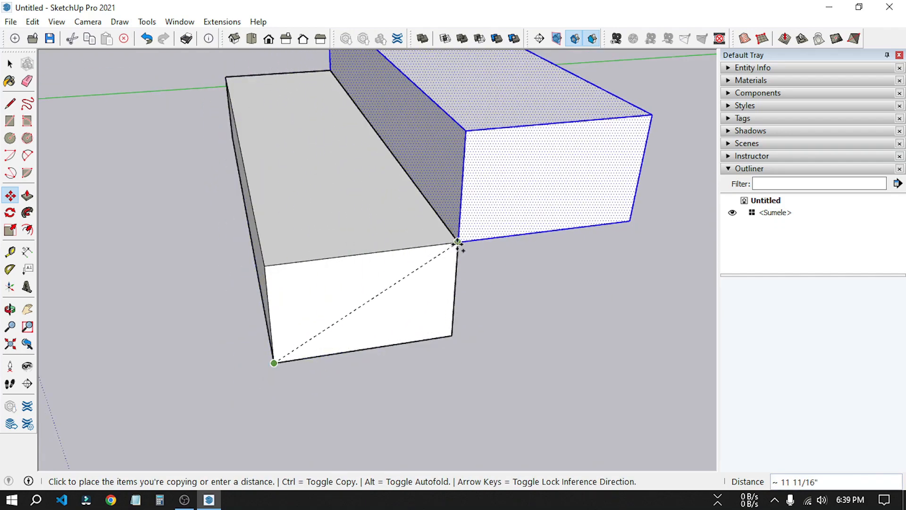
{"action": "left_click", "coordinate": [457, 243]}
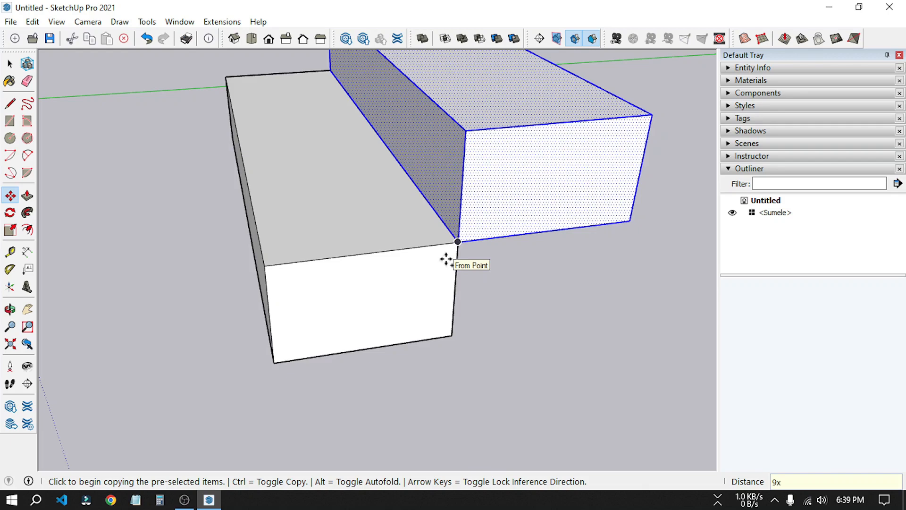
Step: Array the copied step 9x to build the stair flight
{"action": "key", "text": "Return"}
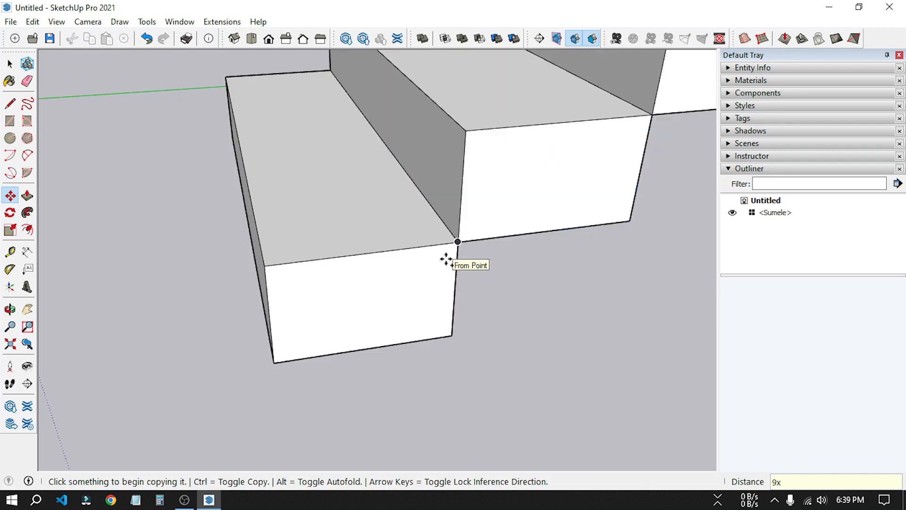
{"action": "scroll", "coordinate": [305, 344], "scroll_direction": "down", "scroll_amount": 8}
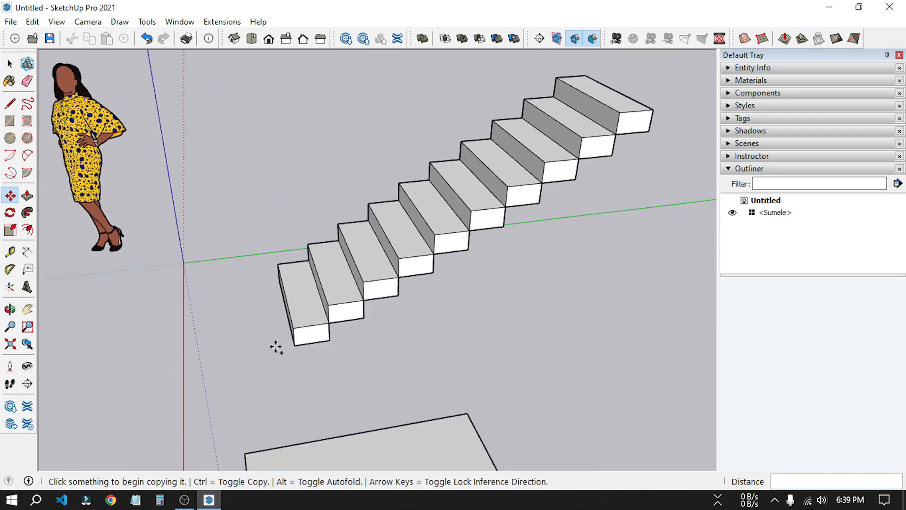
{"action": "scroll", "coordinate": [455, 226], "scroll_direction": "up", "scroll_amount": 3}
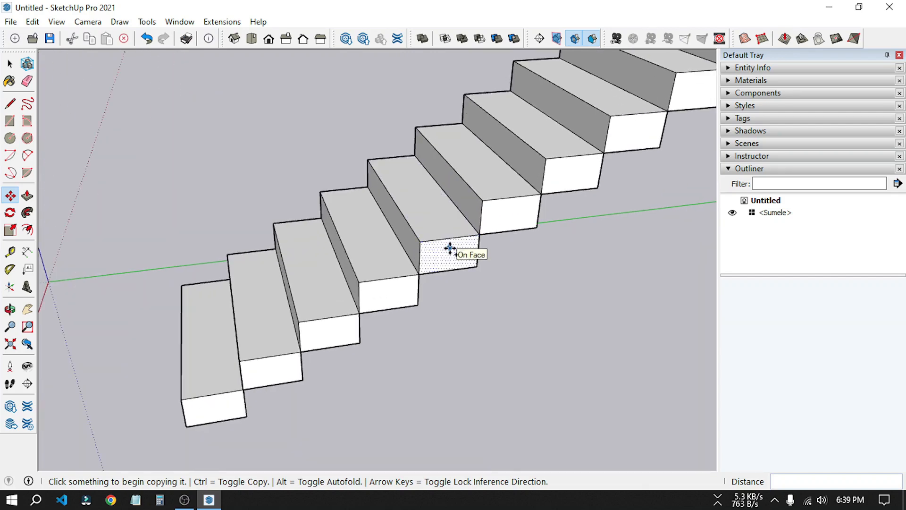
Step: Draw a diagonal line along the flight's open side, from the first step's lower rear corner to the top step's lower rear corner
{"action": "key", "text": "l"}
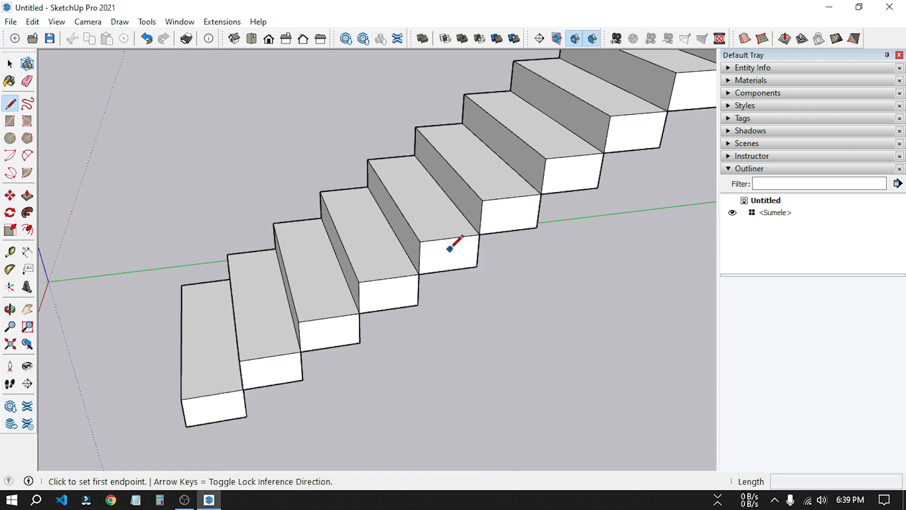
{"action": "scroll", "coordinate": [262, 405], "scroll_direction": "down", "scroll_amount": 2}
{"action": "scroll", "coordinate": [261, 427], "scroll_direction": "up", "scroll_amount": 5}
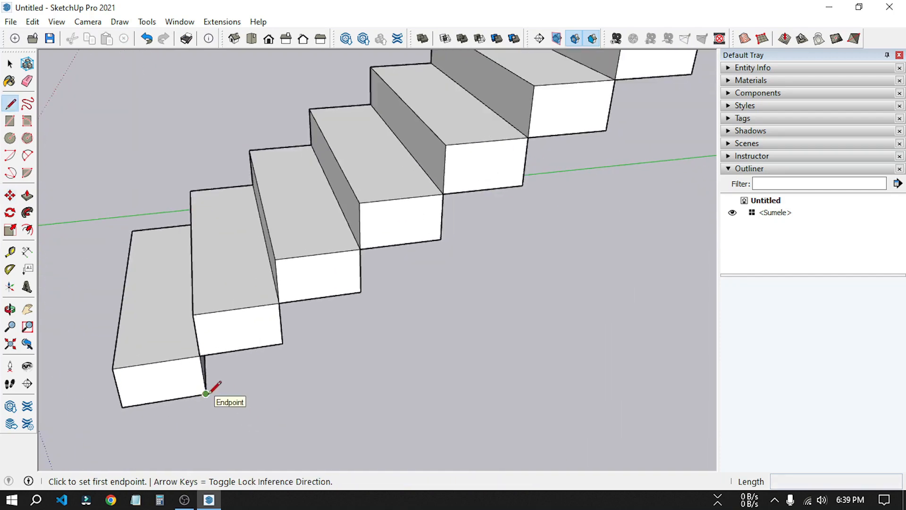
{"action": "left_click", "coordinate": [206, 393]}
{"action": "scroll", "coordinate": [170, 395], "scroll_direction": "down", "scroll_amount": 4}
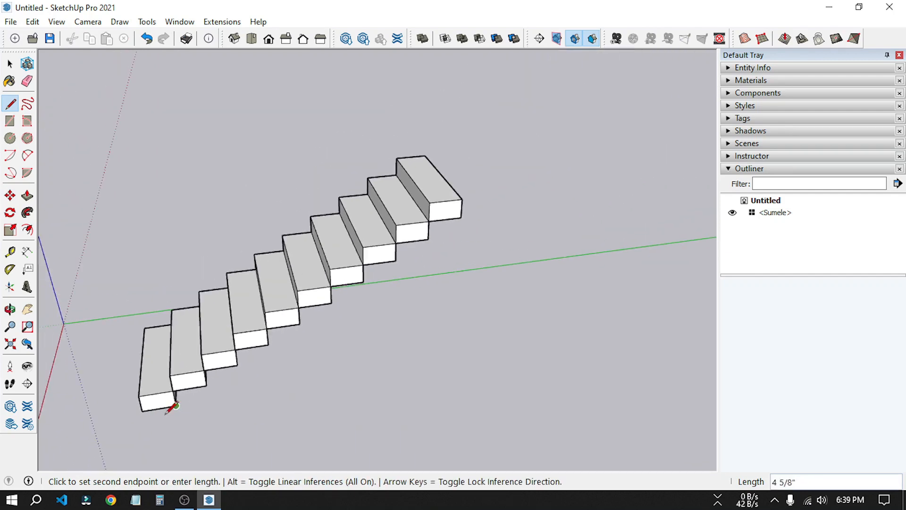
{"action": "scroll", "coordinate": [445, 243], "scroll_direction": "up", "scroll_amount": 2}
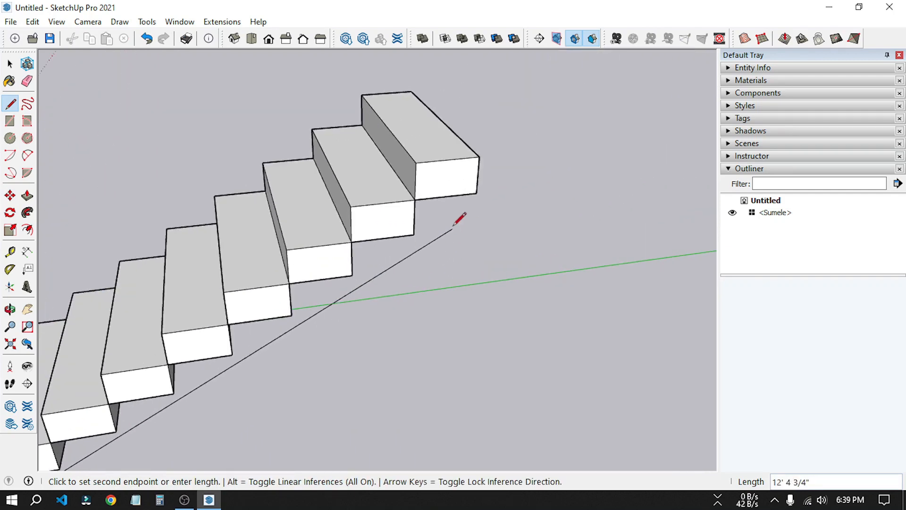
{"action": "left_click", "coordinate": [478, 192]}
Step: Push/Pull the top three triangular faces under the stair flight 3' across to the opposite side of the steps
{"action": "middle_click_drag", "start_coordinate": [137, 352], "coordinate": [295, 309]}
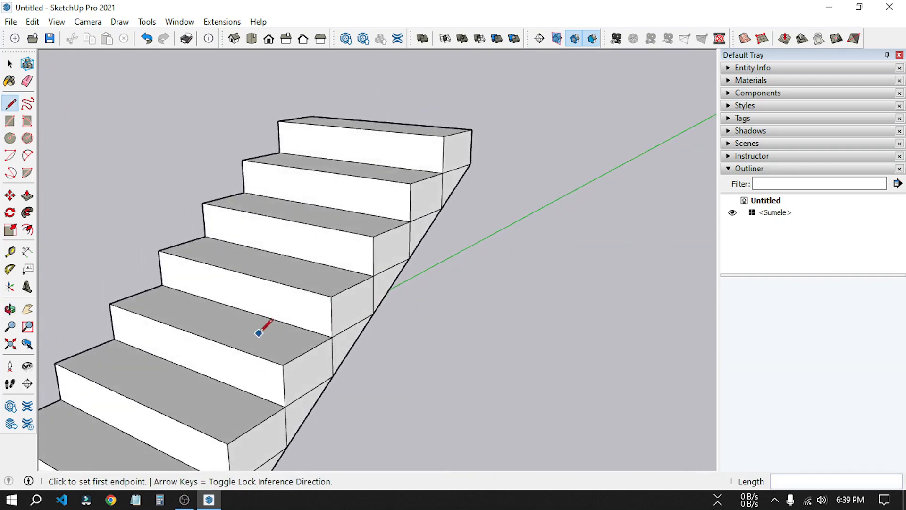
{"action": "scroll", "coordinate": [437, 212], "scroll_direction": "down", "scroll_amount": 3}
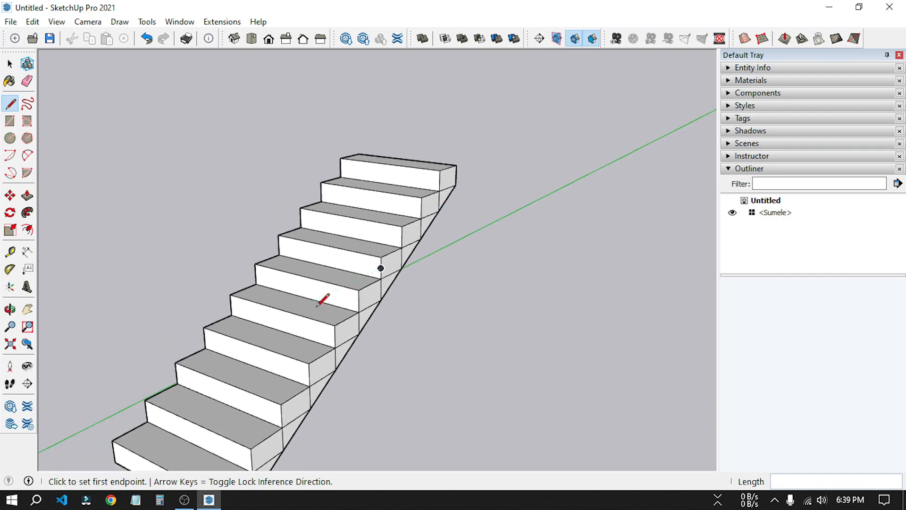
{"action": "middle_click_drag", "start_coordinate": [269, 333], "coordinate": [711, 238]}
{"action": "middle_click_drag", "start_coordinate": [336, 293], "coordinate": [531, 277]}
{"action": "mouse_move", "coordinate": [213, 219]}
{"action": "middle_mouse_down"}
{"action": "mouse_move", "coordinate": [232, 265]}
{"action": "mouse_move", "coordinate": [225, 211]}
{"action": "mouse_move", "coordinate": [215, 229]}
{"action": "middle_mouse_up"}
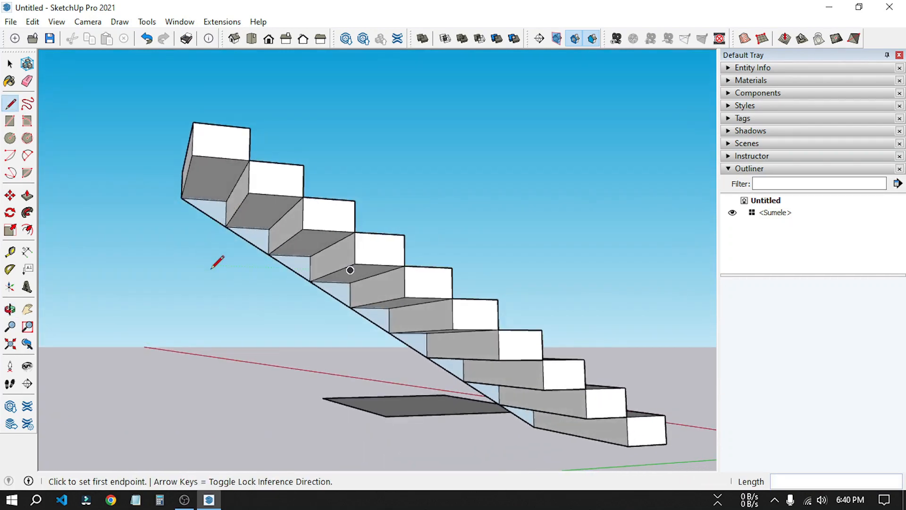
{"action": "key", "text": "p"}
{"action": "left_click", "coordinate": [211, 203]}
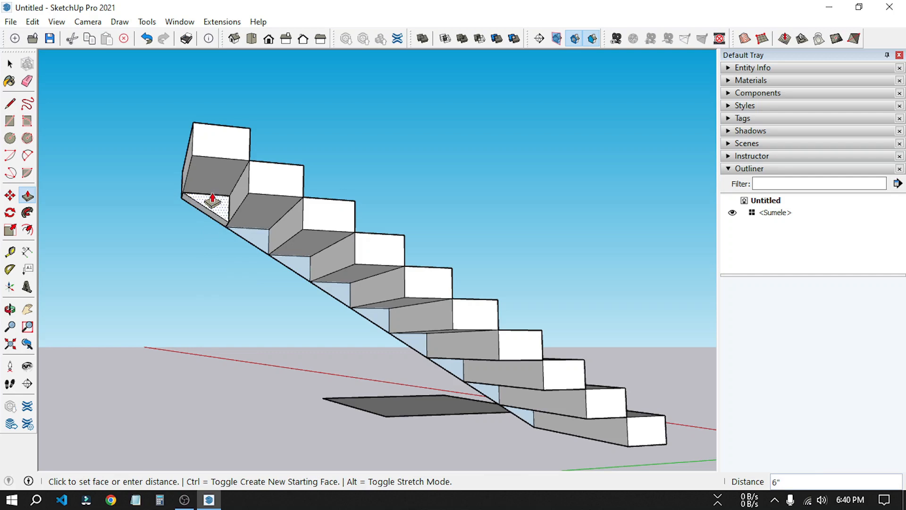
{"action": "left_click", "coordinate": [206, 129]}
{"action": "left_click", "coordinate": [260, 211]}
{"action": "left_click", "coordinate": [263, 186]}
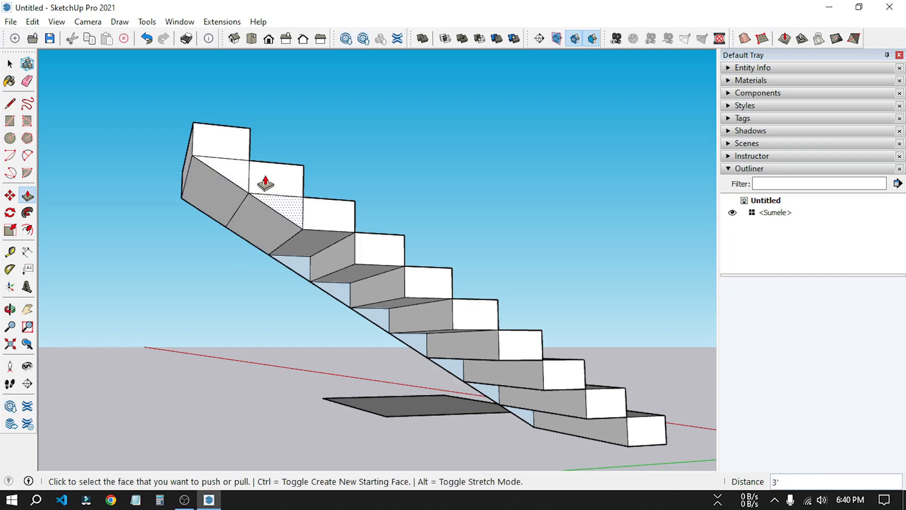
{"action": "left_click", "coordinate": [299, 260]}
{"action": "left_click", "coordinate": [317, 211]}
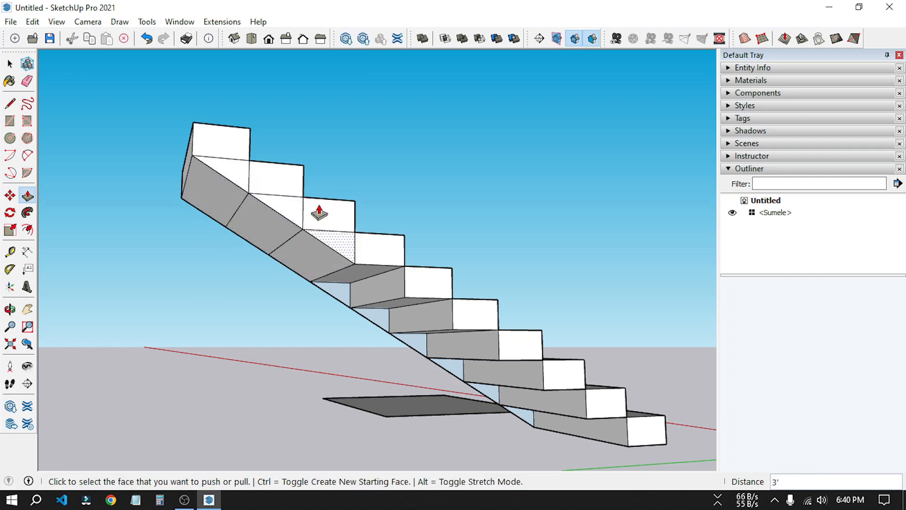
Step: Push/Pull the next four triangular faces down the flight 3' until flush with the far side of the steps
{"action": "left_click", "coordinate": [338, 294]}
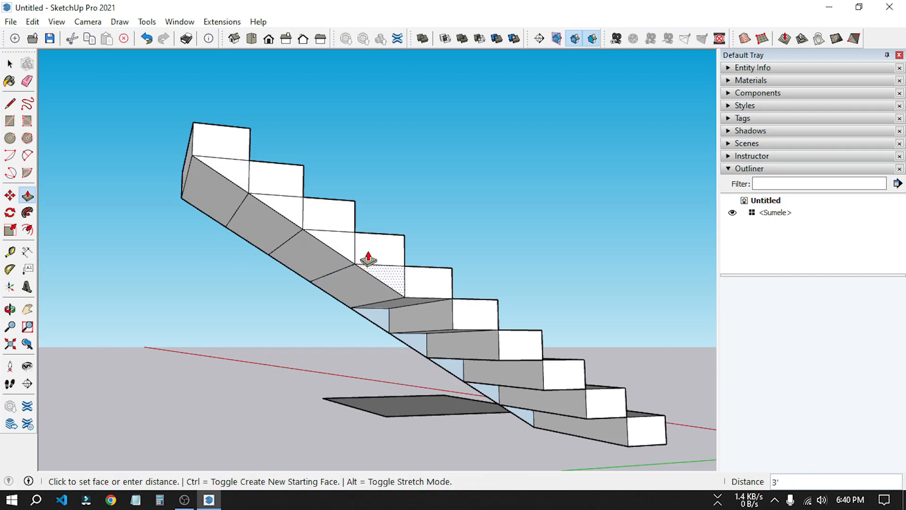
{"action": "left_click", "coordinate": [367, 258]}
{"action": "left_click", "coordinate": [380, 317]}
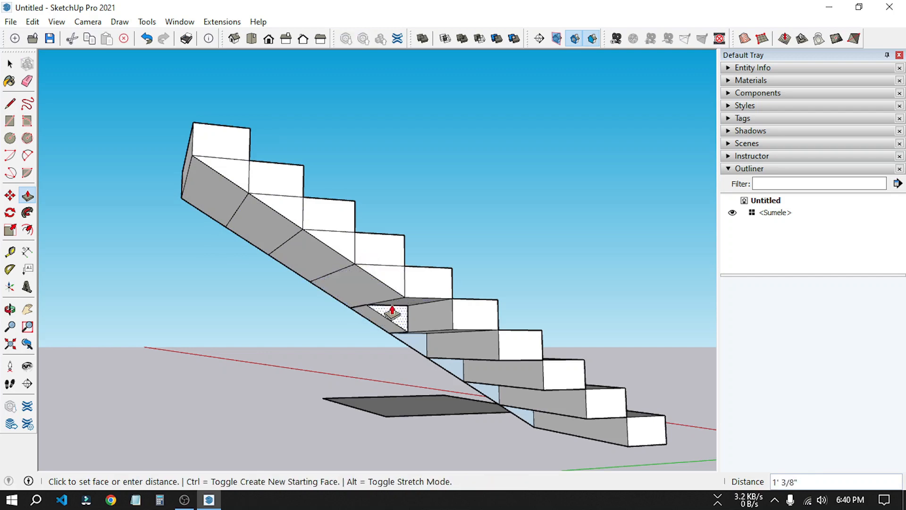
{"action": "left_click", "coordinate": [418, 287]}
{"action": "left_click", "coordinate": [414, 346]}
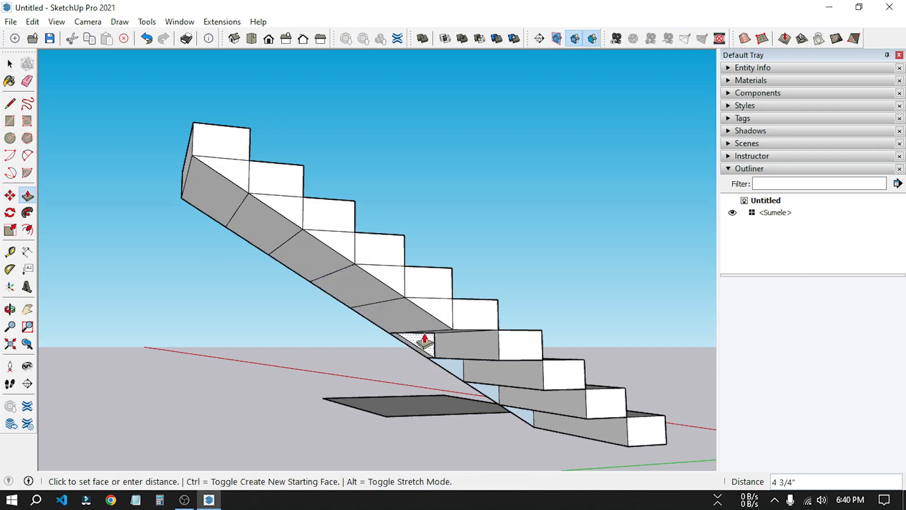
{"action": "left_click", "coordinate": [462, 318]}
{"action": "left_click", "coordinate": [451, 367]}
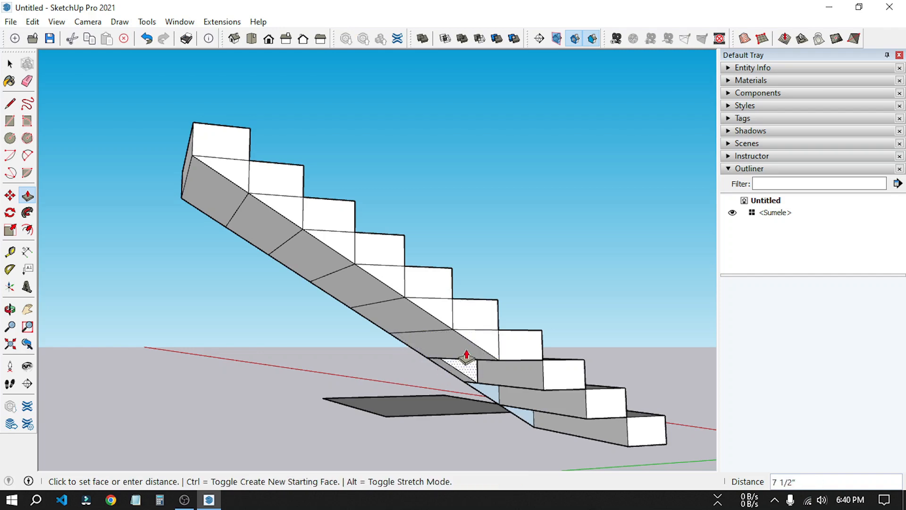
{"action": "left_click", "coordinate": [487, 317]}
Step: Push/Pull the last two triangular faces at the foot of the flight 3' to complete the sloping underside
{"action": "scroll", "coordinate": [460, 338], "scroll_direction": "down", "scroll_amount": 2}
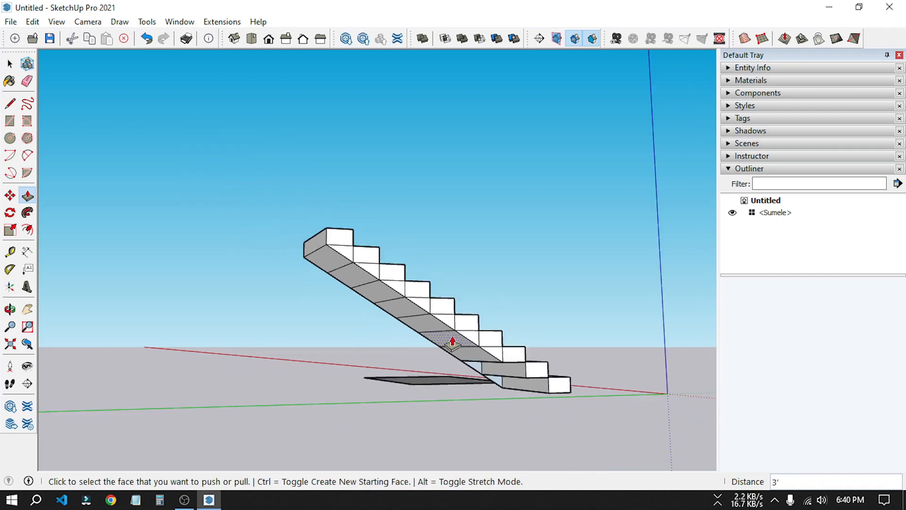
{"action": "middle_click_drag", "start_coordinate": [449, 344], "coordinate": [325, 281]}
{"action": "scroll", "coordinate": [550, 396], "scroll_direction": "up", "scroll_amount": 3}
{"action": "middle_click_drag", "start_coordinate": [515, 367], "coordinate": [486, 380]}
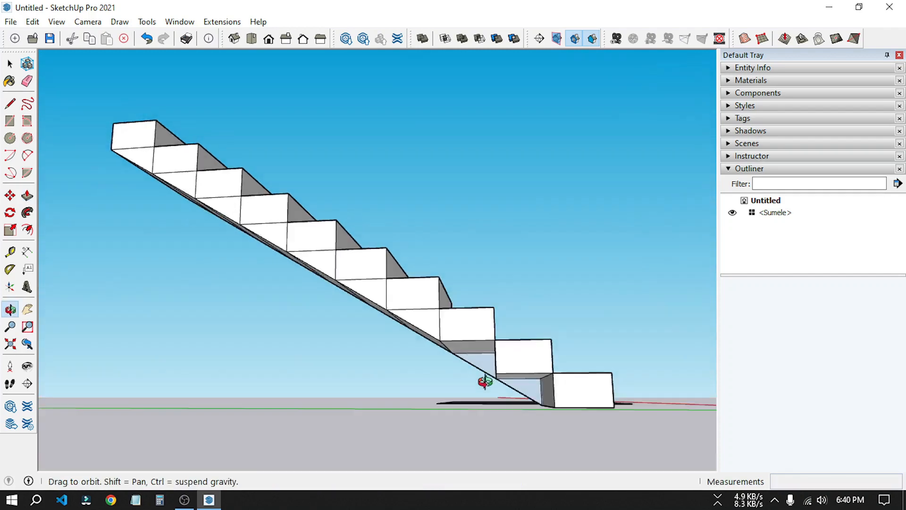
{"action": "scroll", "coordinate": [496, 367], "scroll_direction": "up", "scroll_amount": 4}
{"action": "left_click", "coordinate": [472, 362]}
{"action": "left_click", "coordinate": [455, 314]}
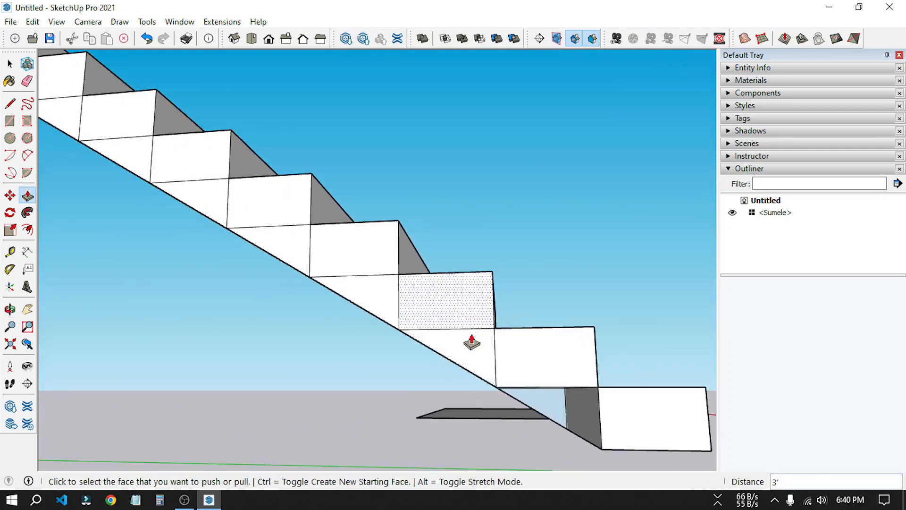
{"action": "left_click", "coordinate": [530, 399]}
{"action": "left_click", "coordinate": [533, 365]}
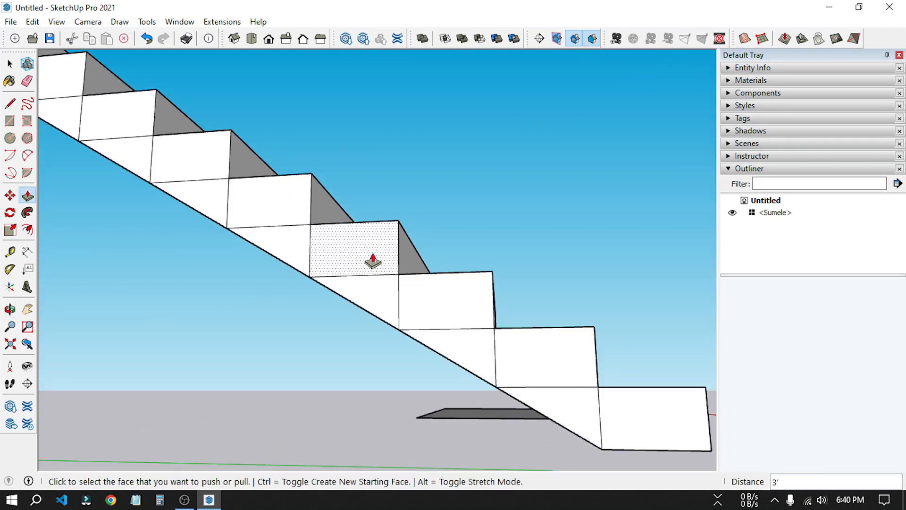
Step: Select all the connected stair geometry, make it a group, and deselect it
{"action": "middle_click_drag", "start_coordinate": [373, 261], "coordinate": [479, 421]}
{"action": "scroll", "coordinate": [385, 302], "scroll_direction": "down", "scroll_amount": 2}
{"action": "middle_click_drag", "start_coordinate": [384, 302], "coordinate": [378, 352]}
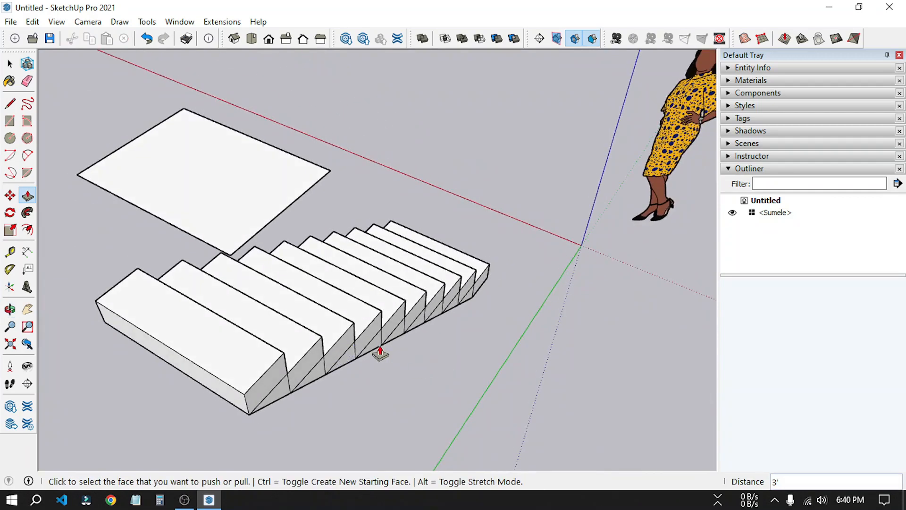
{"action": "scroll", "coordinate": [321, 314], "scroll_direction": "down", "scroll_amount": 2}
{"action": "middle_click_drag", "start_coordinate": [315, 315], "coordinate": [534, 310]}
{"action": "scroll", "coordinate": [535, 310], "scroll_direction": "down", "scroll_amount": 1}
{"action": "scroll", "coordinate": [543, 304], "scroll_direction": "down", "scroll_amount": 3}
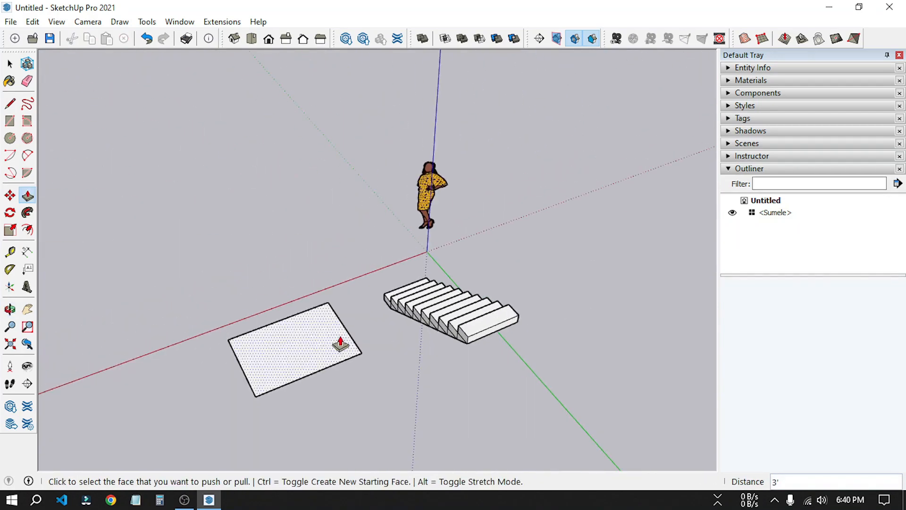
{"action": "middle_click_drag", "start_coordinate": [340, 346], "coordinate": [645, 376]}
{"action": "scroll", "coordinate": [442, 217], "scroll_direction": "up", "scroll_amount": 5}
{"action": "key", "text": "space"}
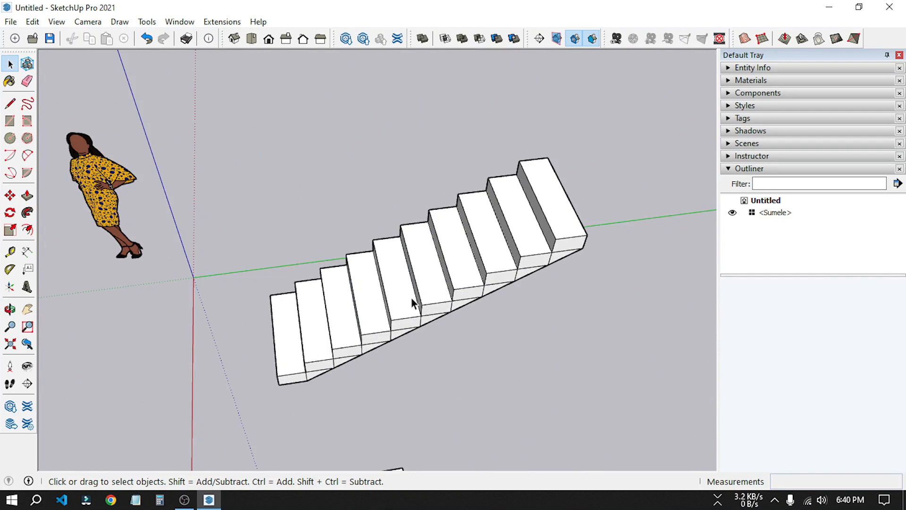
{"action": "triple_click", "coordinate": [399, 288]}
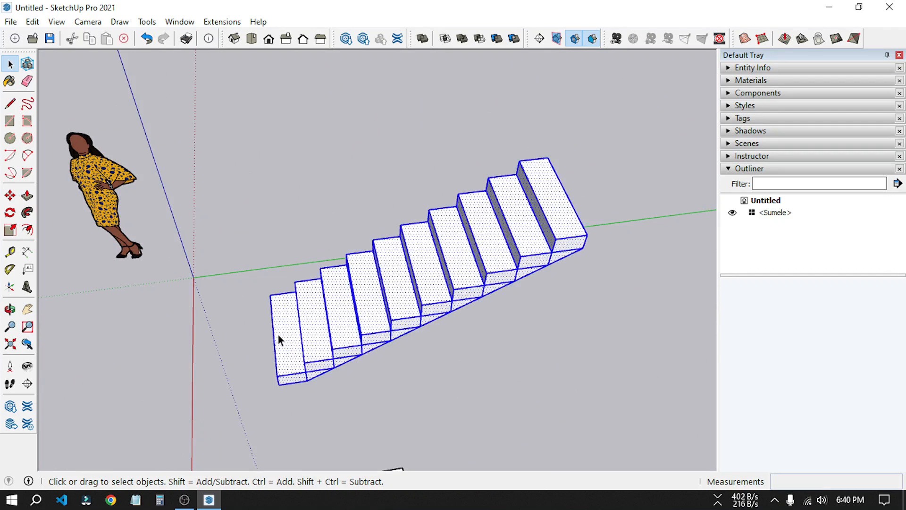
{"action": "right_click", "coordinate": [428, 269]}
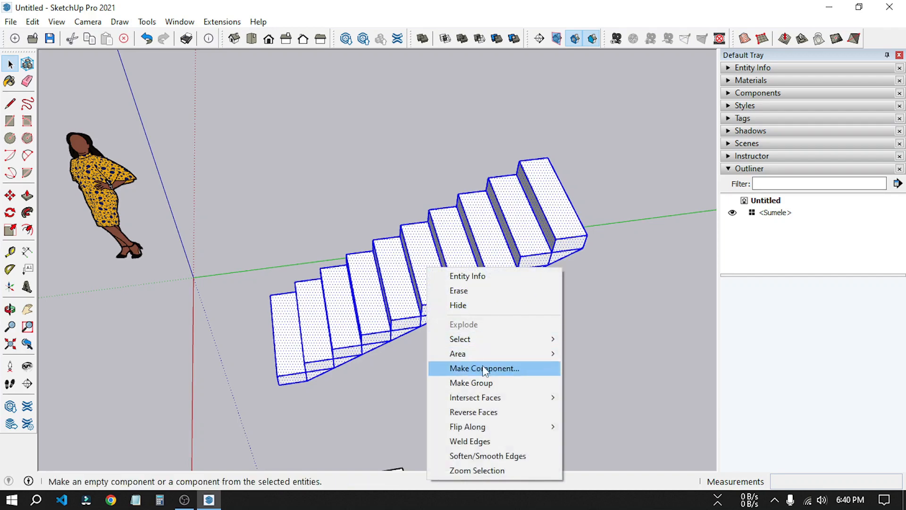
{"action": "left_click", "coordinate": [491, 385]}
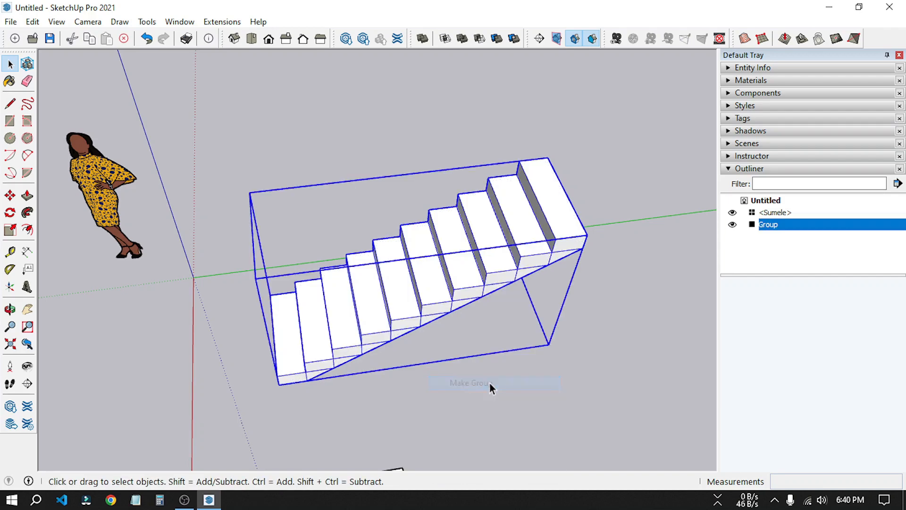
{"action": "scroll", "coordinate": [421, 275], "scroll_direction": "down", "scroll_amount": 3}
{"action": "scroll", "coordinate": [382, 285], "scroll_direction": "up", "scroll_amount": 5}
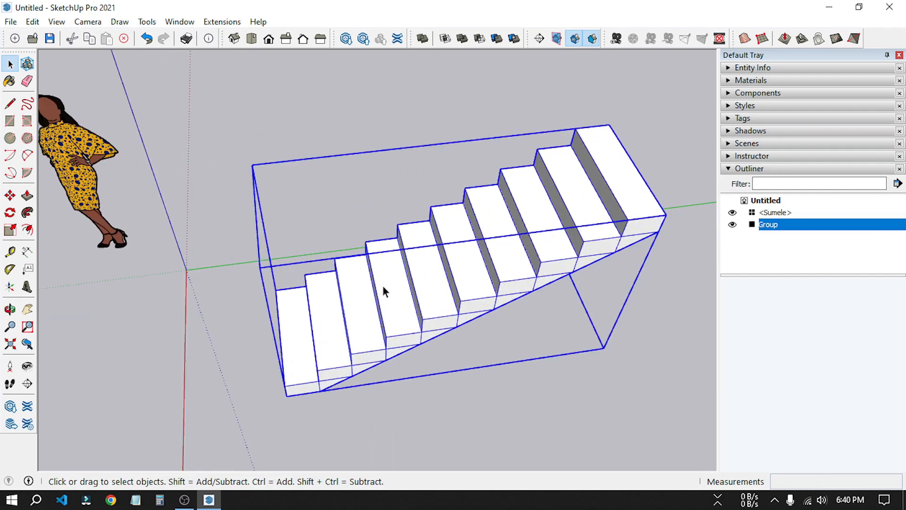
{"action": "left_click", "coordinate": [477, 414]}
Step: Push/Pull the large rectangle beside the stairs up 6" to form a landing slab
{"action": "scroll", "coordinate": [342, 348], "scroll_direction": "down", "scroll_amount": 8}
{"action": "scroll", "coordinate": [339, 430], "scroll_direction": "up", "scroll_amount": 4}
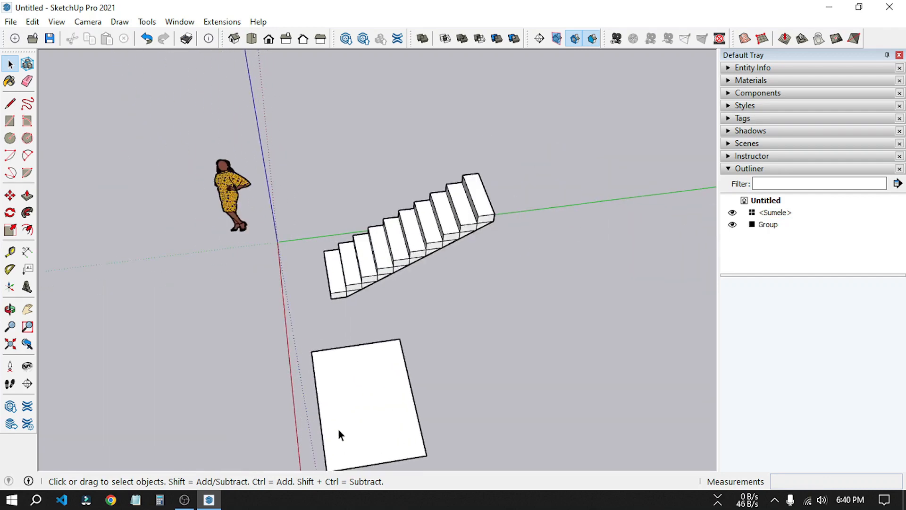
{"action": "middle_click_drag", "start_coordinate": [341, 428], "coordinate": [512, 324]}
{"action": "scroll", "coordinate": [511, 325], "scroll_direction": "up", "scroll_amount": 3}
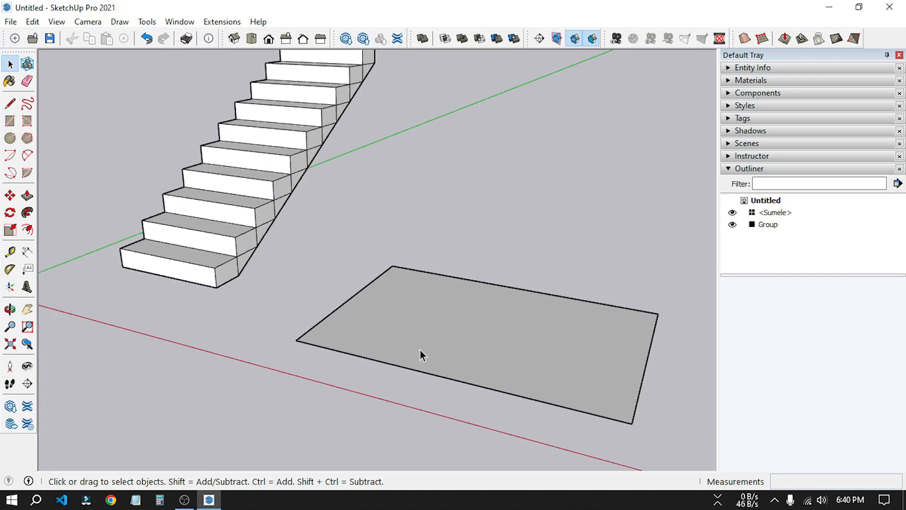
{"action": "key", "text": "p"}
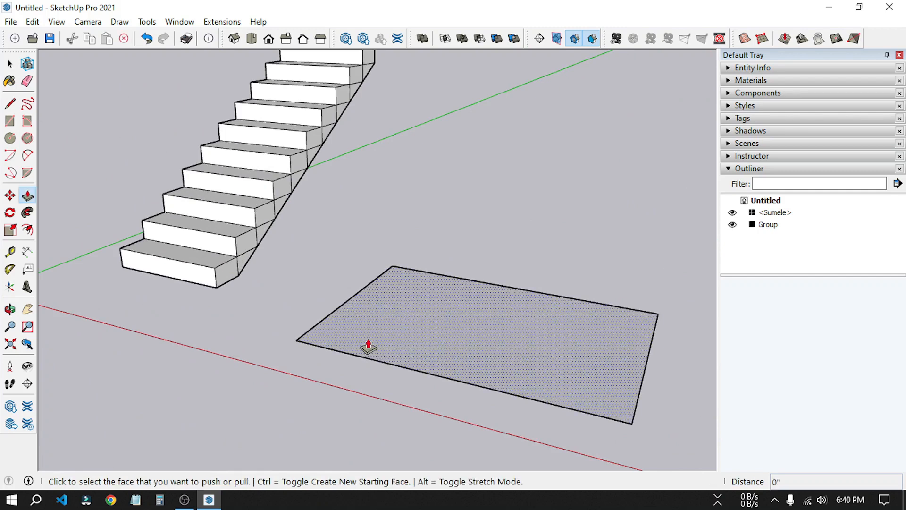
{"action": "left_click", "coordinate": [437, 330]}
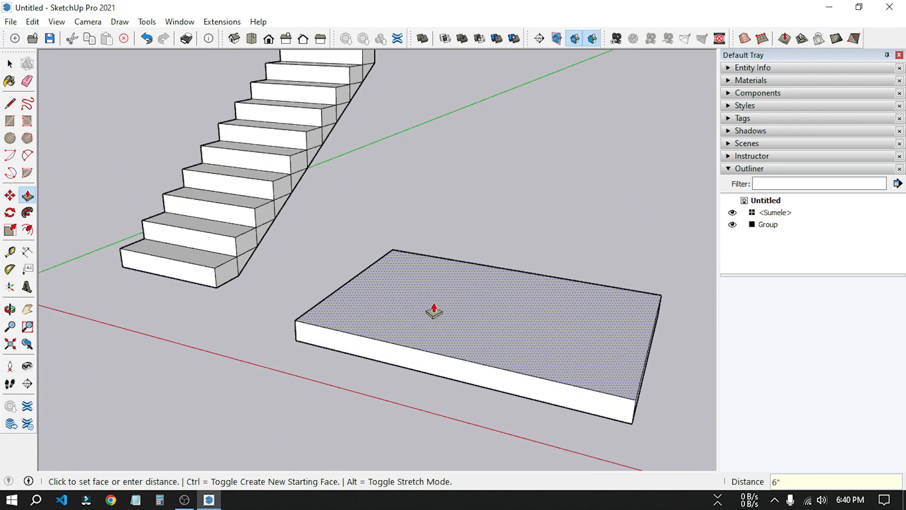
{"action": "left_click", "coordinate": [434, 312]}
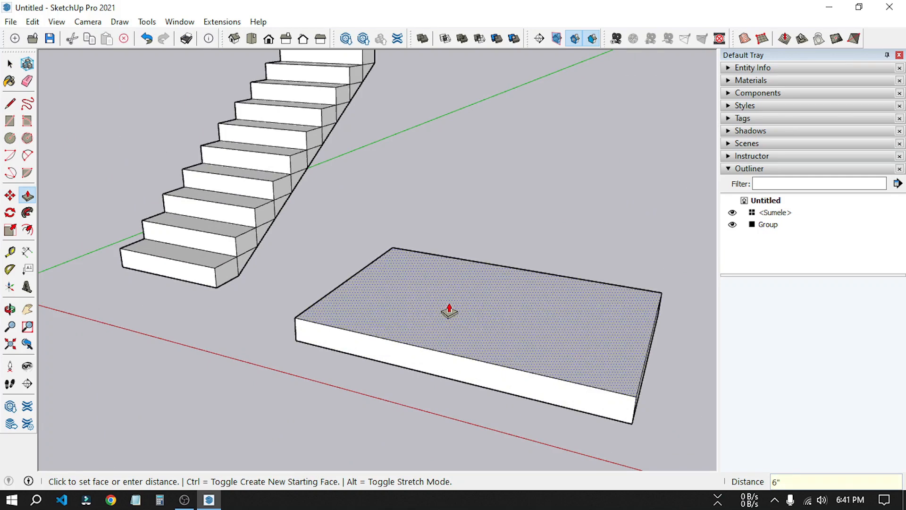
Step: Select the entire landing slab and make it a group
{"action": "scroll", "coordinate": [421, 307], "scroll_direction": "down", "scroll_amount": 4}
{"action": "middle_click_drag", "start_coordinate": [385, 304], "coordinate": [734, 298]}
{"action": "middle_click_drag", "start_coordinate": [300, 296], "coordinate": [384, 338]}
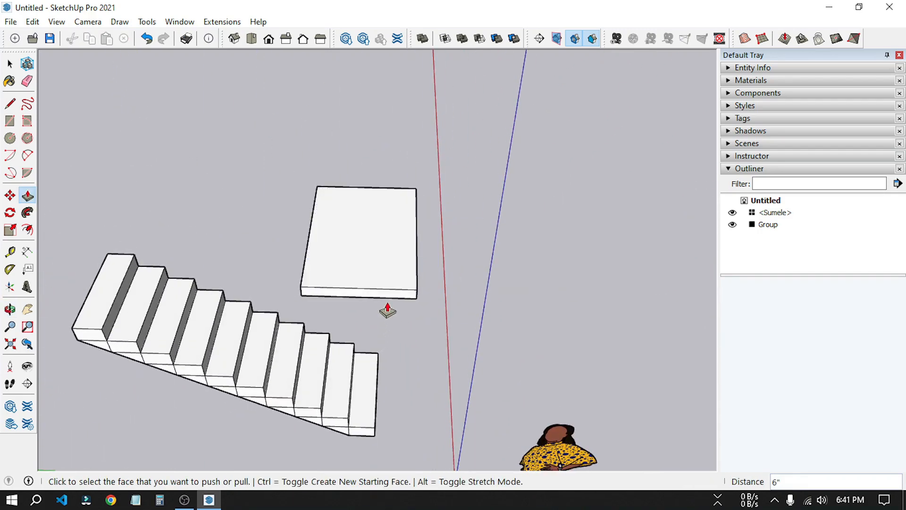
{"action": "key", "text": "space"}
{"action": "scroll", "coordinate": [367, 267], "scroll_direction": "up", "scroll_amount": 3}
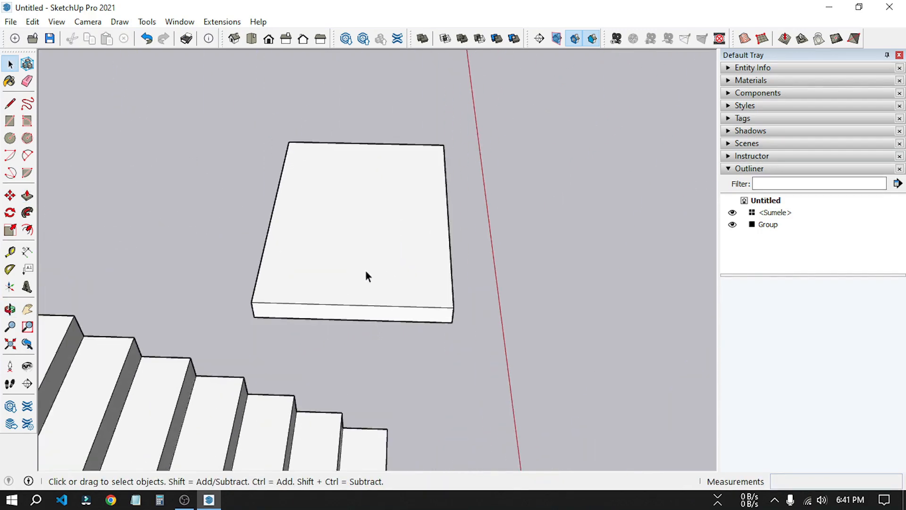
{"action": "triple_click", "coordinate": [364, 273]}
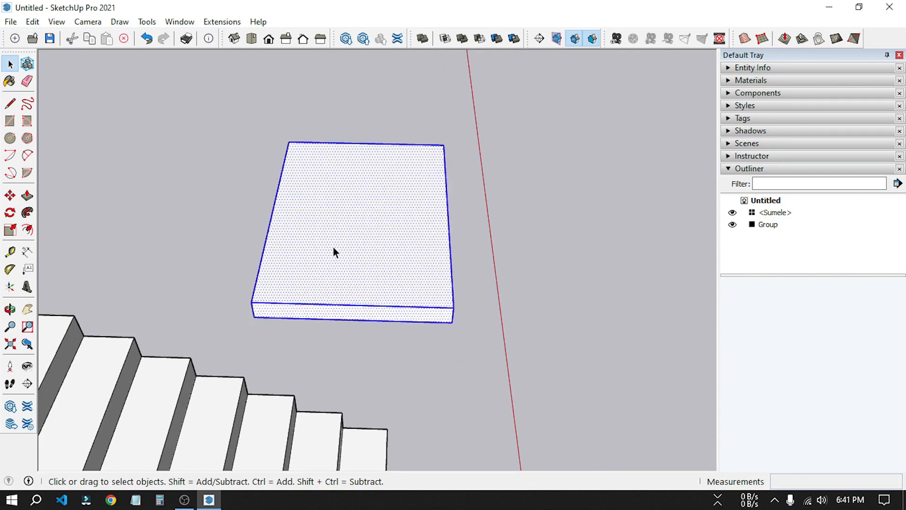
{"action": "right_click", "coordinate": [354, 225]}
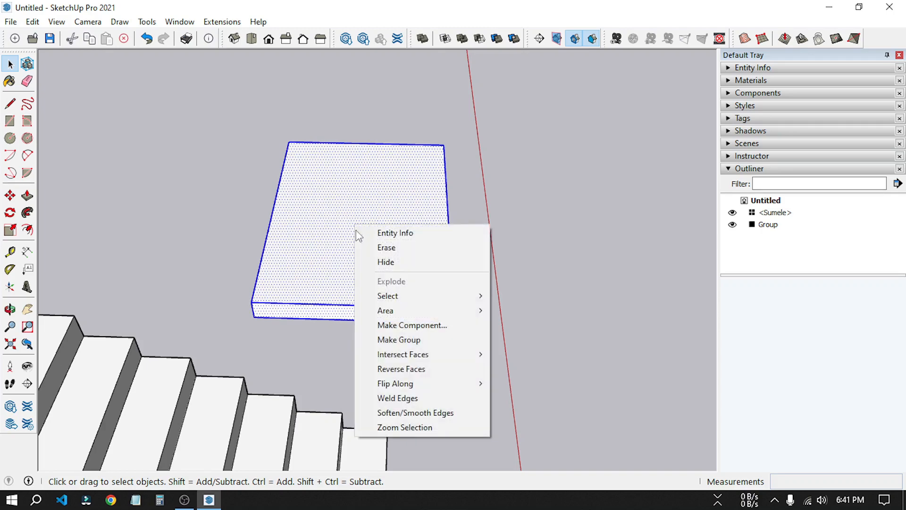
{"action": "left_click", "coordinate": [418, 341]}
Step: Move the landing slab group by its upper front corner onto the matching top corner of the highest step
{"action": "scroll", "coordinate": [270, 280], "scroll_direction": "down", "scroll_amount": 5}
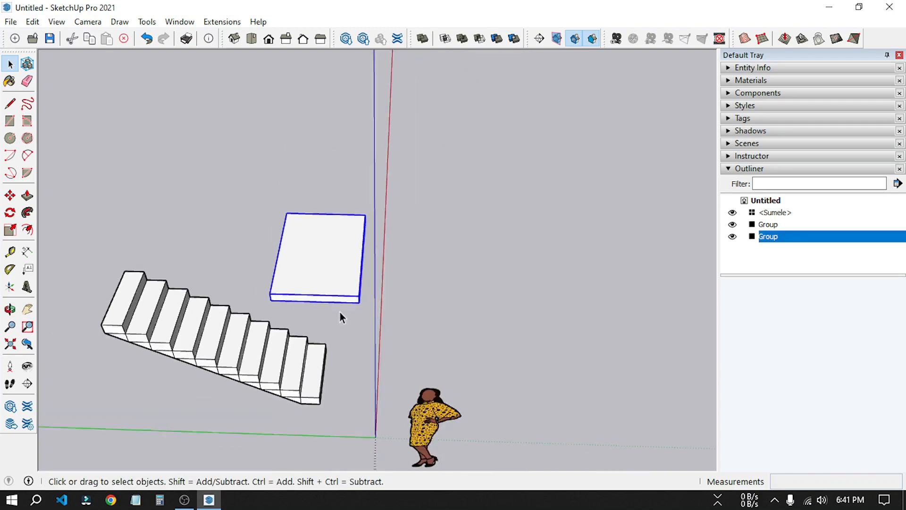
{"action": "scroll", "coordinate": [339, 313], "scroll_direction": "up", "scroll_amount": 1}
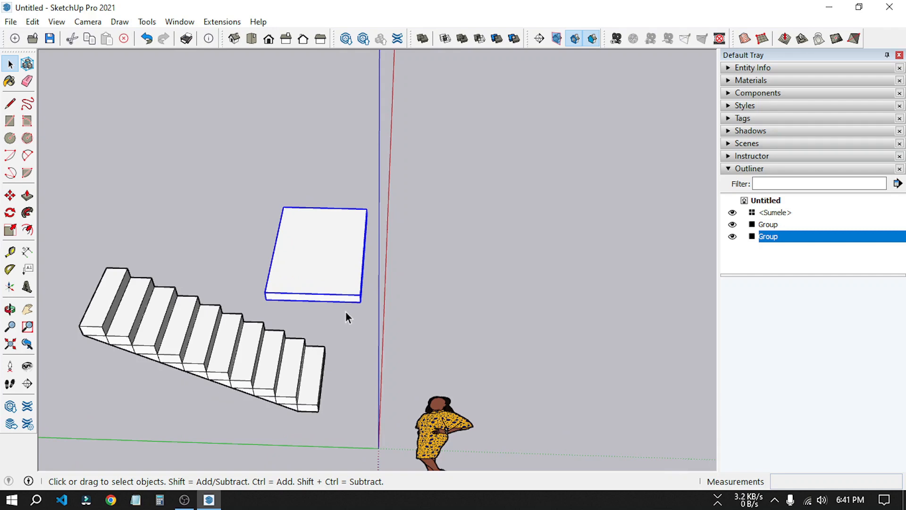
{"action": "scroll", "coordinate": [346, 311], "scroll_direction": "up", "scroll_amount": 2}
{"action": "middle_click_drag", "start_coordinate": [345, 310], "coordinate": [281, 283]}
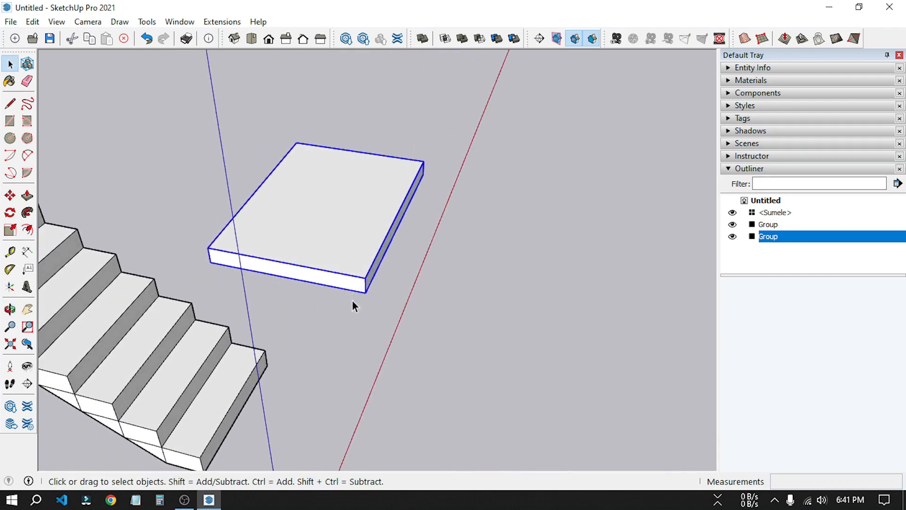
{"action": "key", "text": "m"}
{"action": "scroll", "coordinate": [371, 289], "scroll_direction": "up", "scroll_amount": 3}
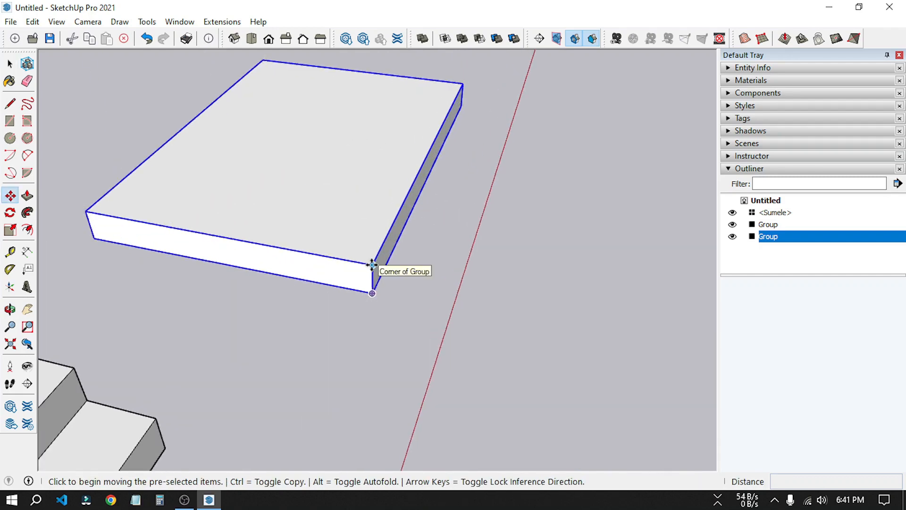
{"action": "left_click", "coordinate": [372, 265]}
{"action": "scroll", "coordinate": [533, 280], "scroll_direction": "down", "scroll_amount": 5}
{"action": "scroll", "coordinate": [219, 234], "scroll_direction": "up", "scroll_amount": 5}
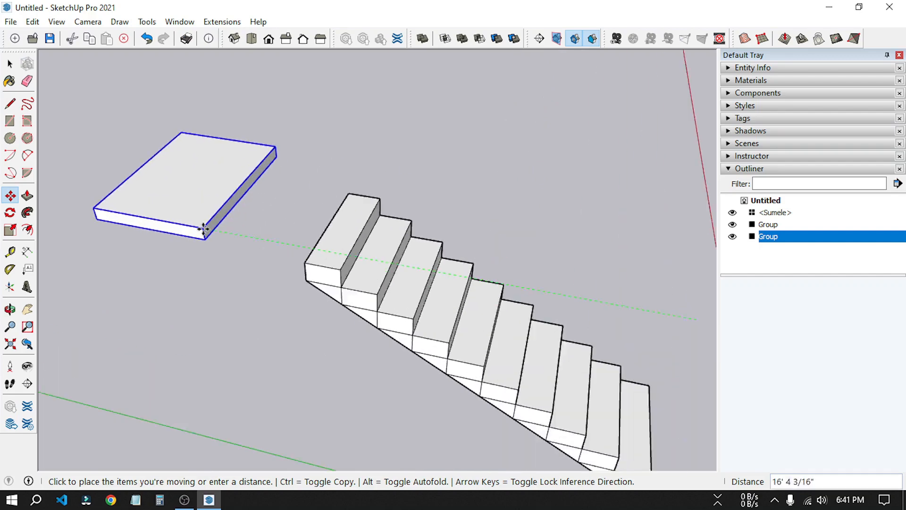
{"action": "scroll", "coordinate": [325, 276], "scroll_direction": "up", "scroll_amount": 6}
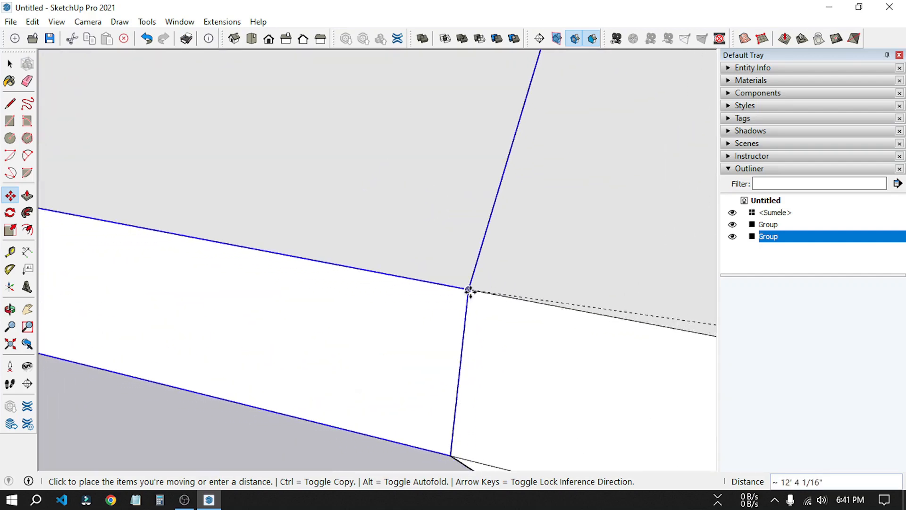
{"action": "left_click", "coordinate": [469, 290]}
{"action": "scroll", "coordinate": [493, 326], "scroll_direction": "down", "scroll_amount": 2}
{"action": "scroll", "coordinate": [494, 327], "scroll_direction": "down", "scroll_amount": 10}
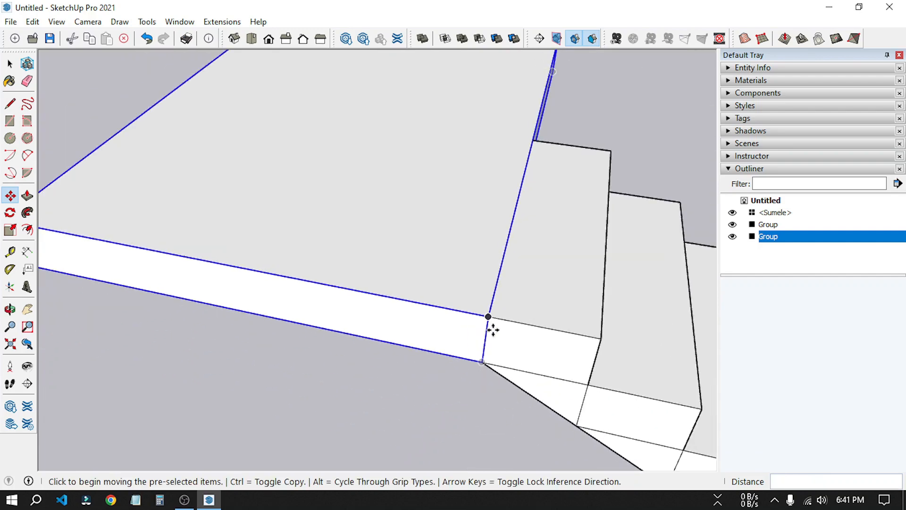
{"action": "middle_click_drag", "start_coordinate": [491, 331], "coordinate": [434, 283]}
{"action": "scroll", "coordinate": [509, 398], "scroll_direction": "up", "scroll_amount": 2}
{"action": "scroll", "coordinate": [510, 398], "scroll_direction": "up", "scroll_amount": 3}
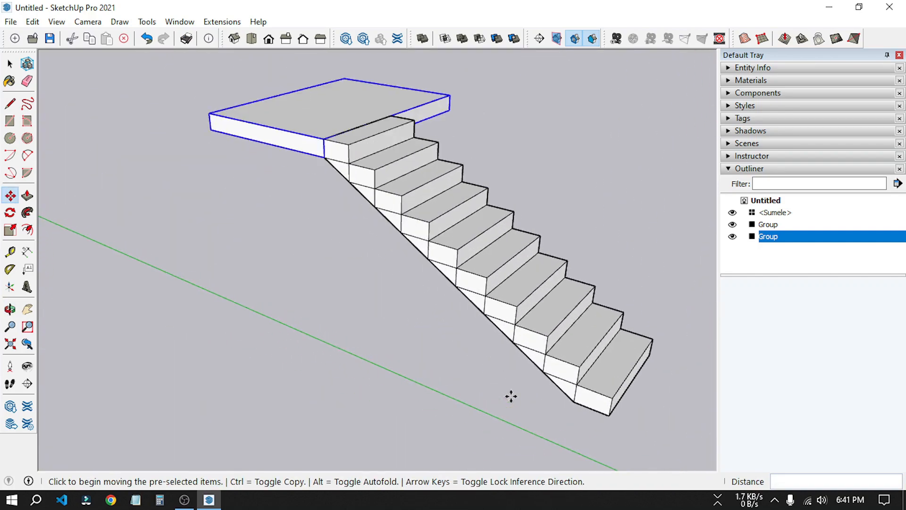
{"action": "scroll", "coordinate": [491, 391], "scroll_direction": "down", "scroll_amount": 2}
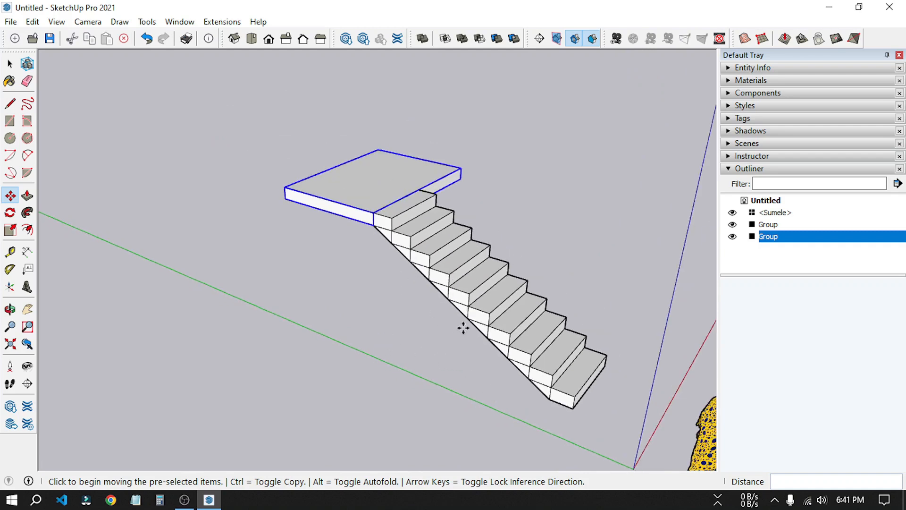
Step: Copy the stair flight group from its lowest underside corner point onto the landing slab's far upper corner on the stair side
{"action": "key", "text": "space"}
{"action": "left_click", "coordinate": [505, 313]}
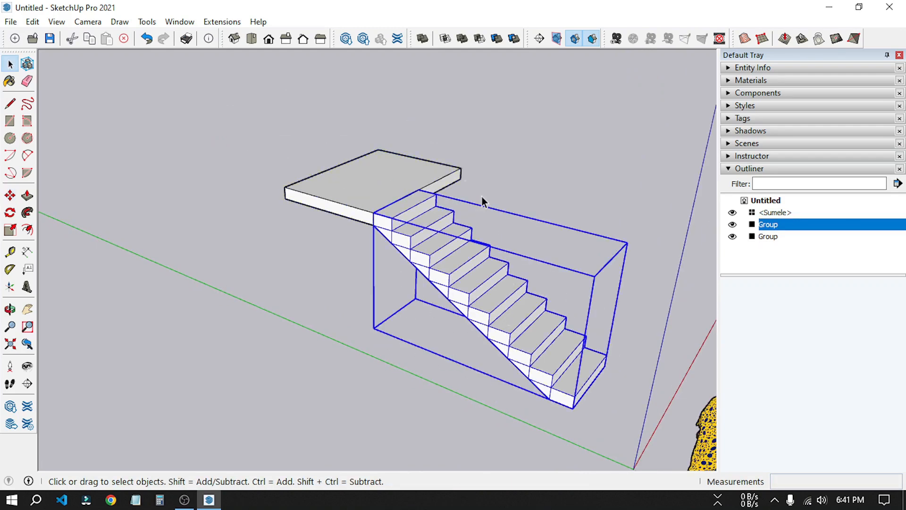
{"action": "scroll", "coordinate": [519, 392], "scroll_direction": "up", "scroll_amount": 2}
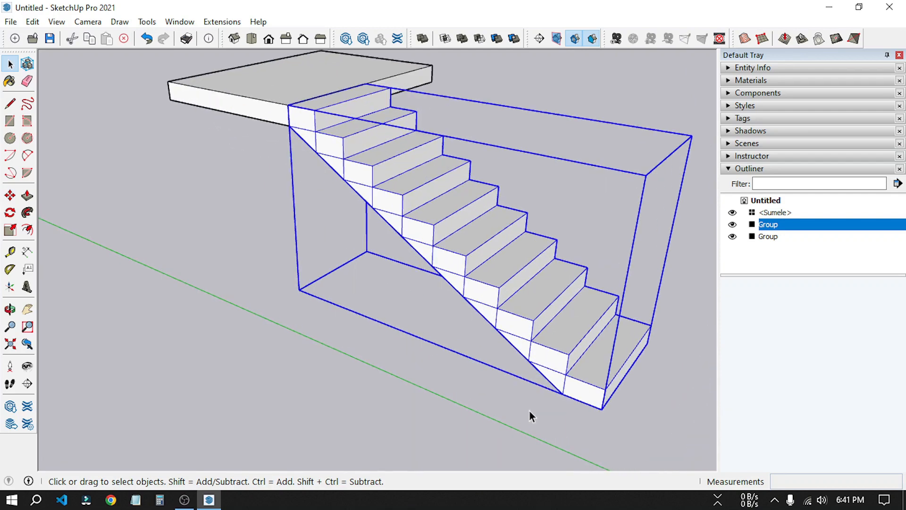
{"action": "scroll", "coordinate": [472, 396], "scroll_direction": "up", "scroll_amount": 3}
{"action": "scroll", "coordinate": [377, 368], "scroll_direction": "down", "scroll_amount": 1}
{"action": "scroll", "coordinate": [516, 398], "scroll_direction": "down", "scroll_amount": 3}
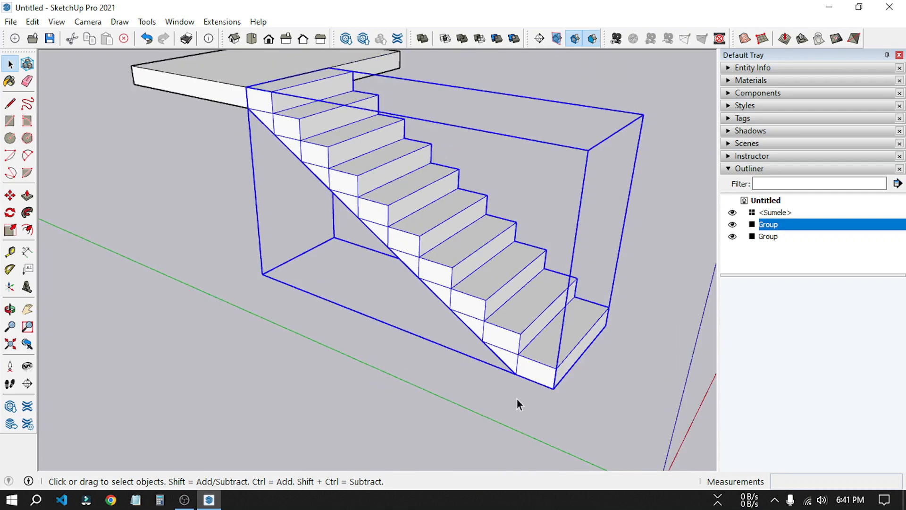
{"action": "scroll", "coordinate": [516, 396], "scroll_direction": "up", "scroll_amount": 4}
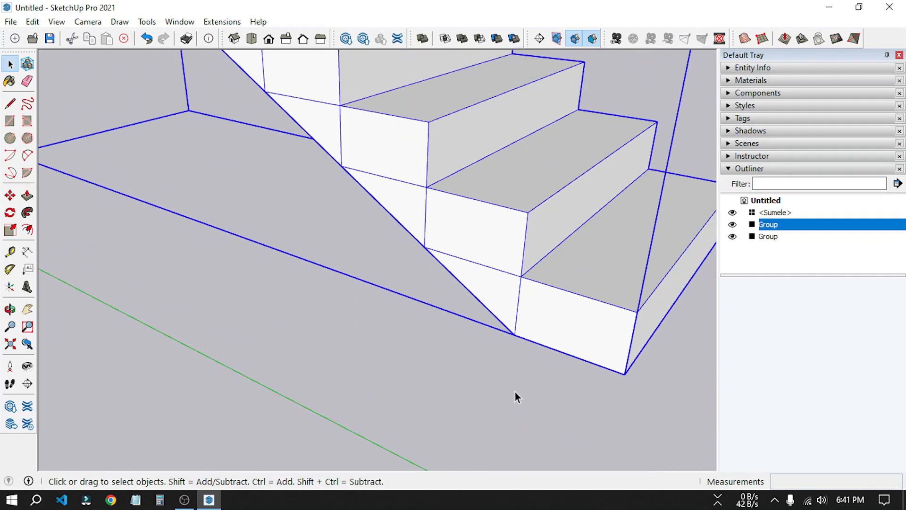
{"action": "key", "text": "m"}
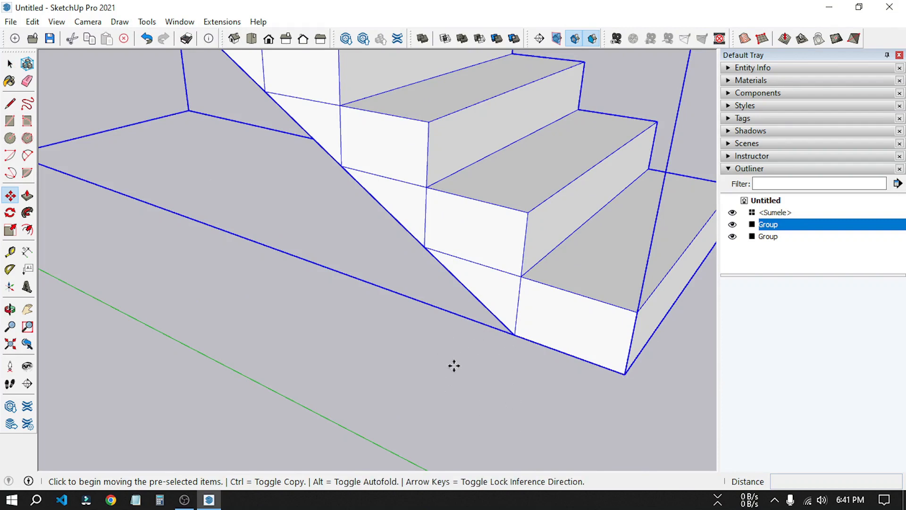
{"action": "key", "text": "ctrl"}
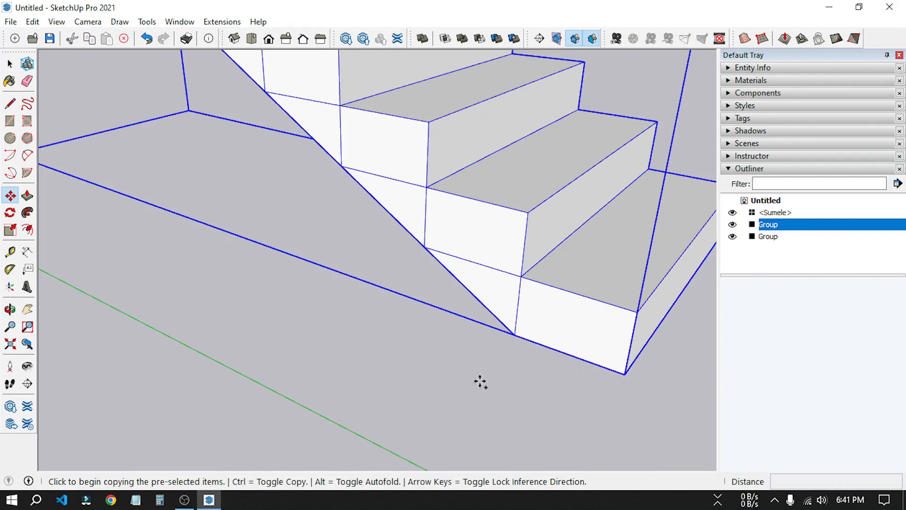
{"action": "scroll", "coordinate": [488, 373], "scroll_direction": "up", "scroll_amount": 4}
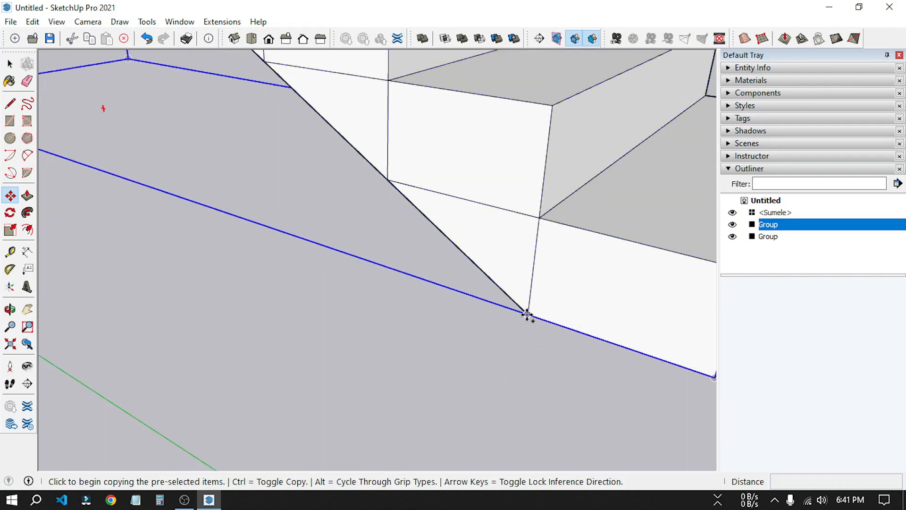
{"action": "left_click", "coordinate": [528, 315]}
{"action": "scroll", "coordinate": [516, 392], "scroll_direction": "down", "scroll_amount": 6}
{"action": "scroll", "coordinate": [514, 402], "scroll_direction": "down", "scroll_amount": 3}
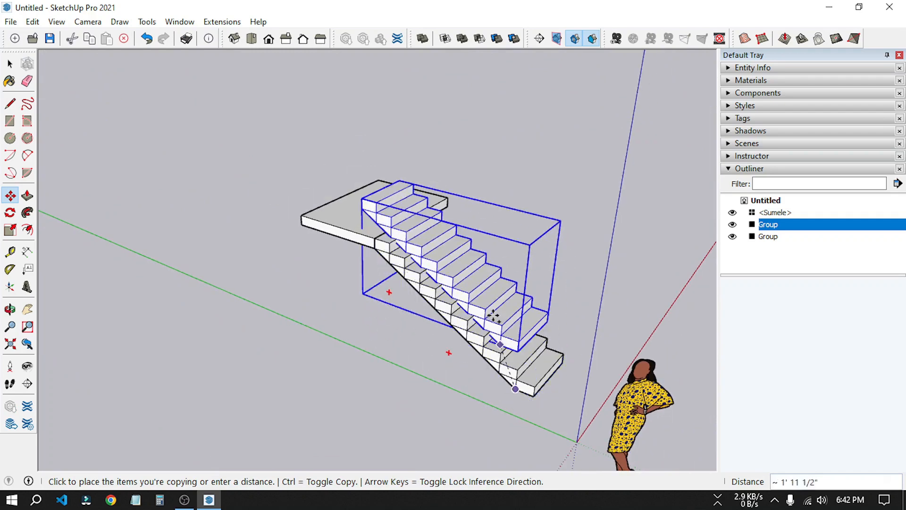
{"action": "scroll", "coordinate": [476, 158], "scroll_direction": "up", "scroll_amount": 7}
{"action": "scroll", "coordinate": [474, 198], "scroll_direction": "up", "scroll_amount": 4}
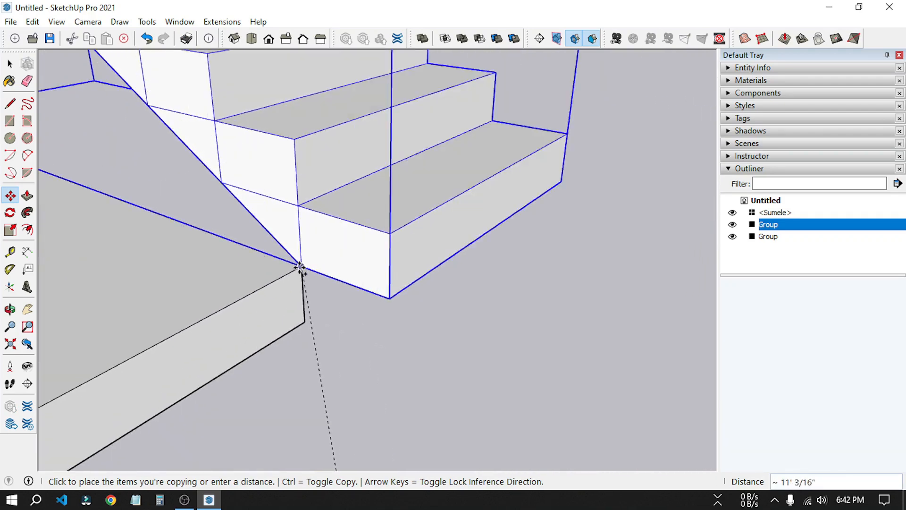
{"action": "left_click", "coordinate": [300, 266]}
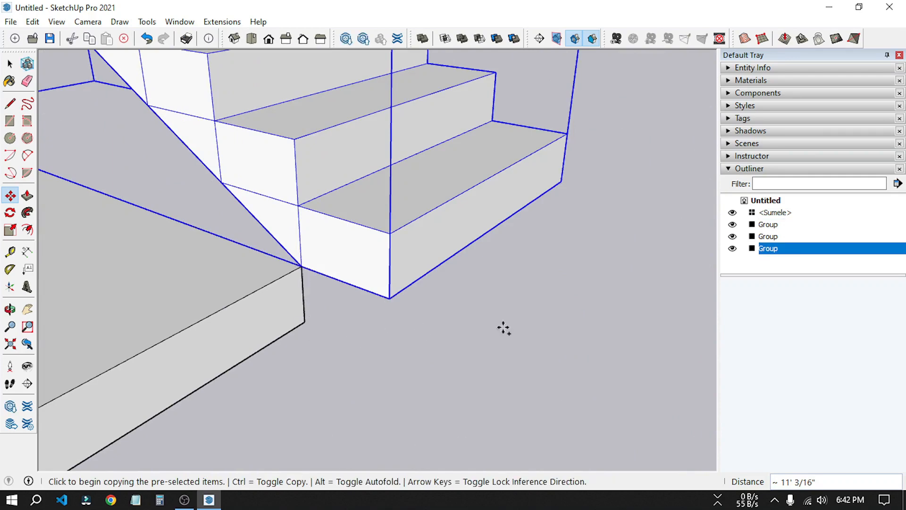
{"action": "scroll", "coordinate": [522, 324], "scroll_direction": "down", "scroll_amount": 5}
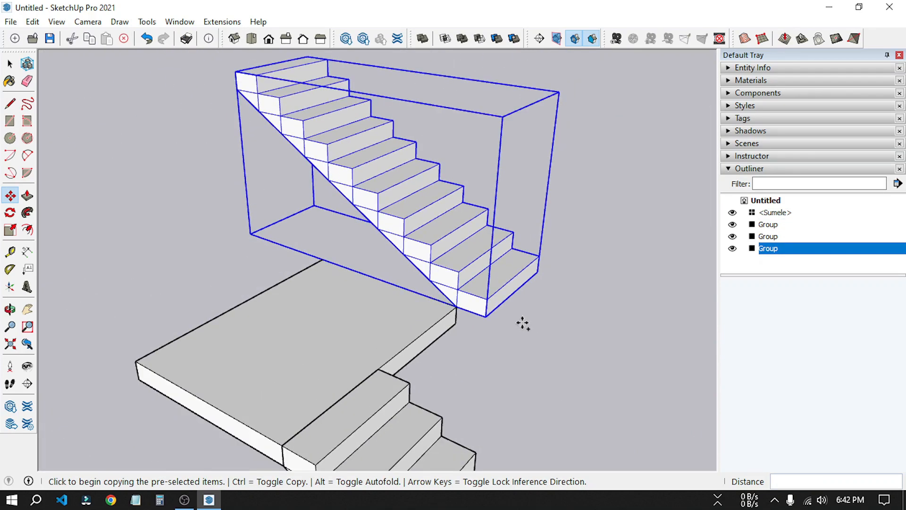
Step: Rotate the copied flight 180 degrees horizontally about the landing corner so it climbs back beside the lower flight, and deselect it
{"action": "left_click", "coordinate": [11, 214]}
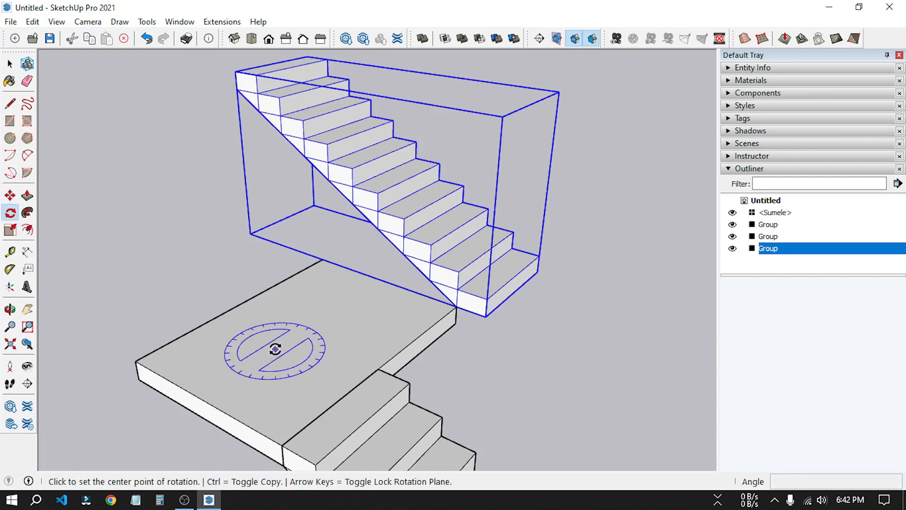
{"action": "middle_click_drag", "start_coordinate": [269, 348], "coordinate": [323, 485]}
{"action": "scroll", "coordinate": [463, 319], "scroll_direction": "up", "scroll_amount": 6}
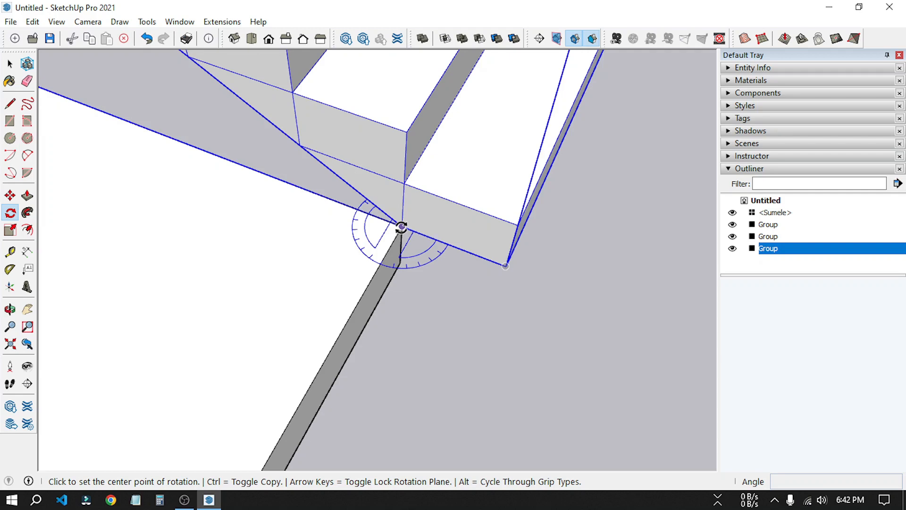
{"action": "left_click", "coordinate": [402, 227]}
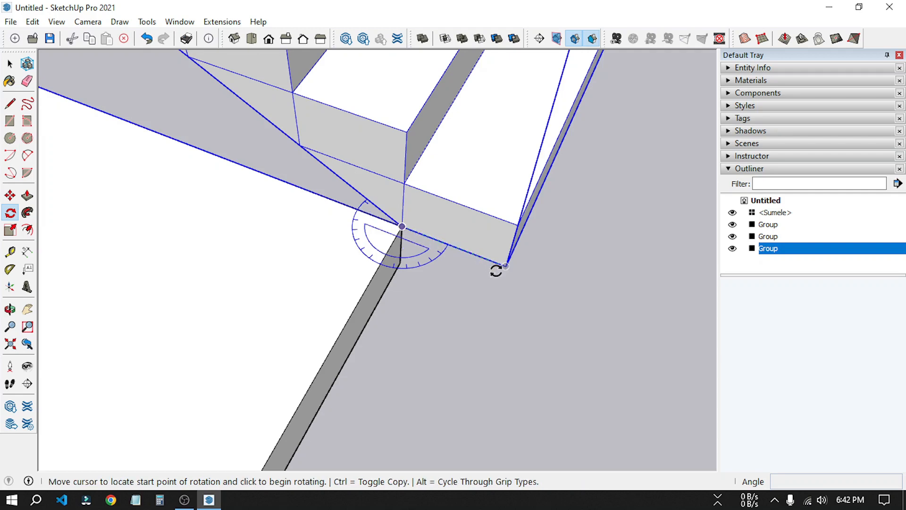
{"action": "left_click", "coordinate": [541, 282]}
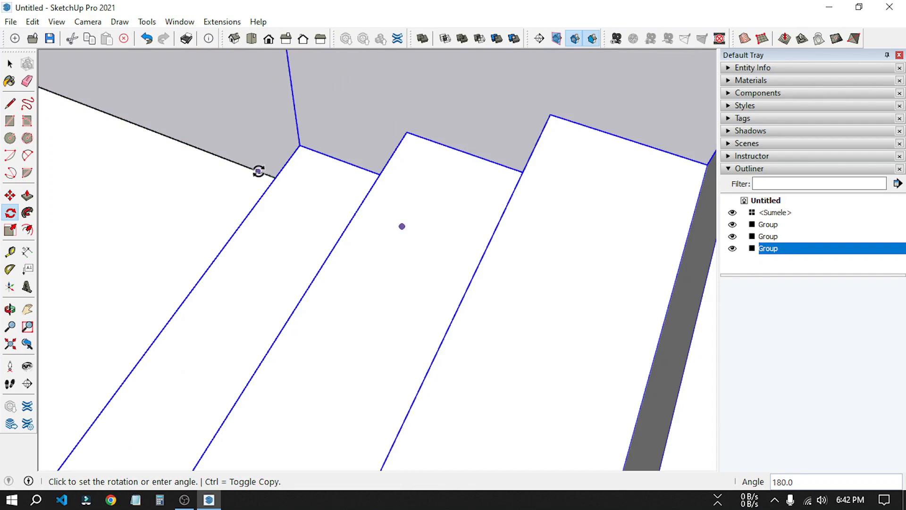
{"action": "left_click", "coordinate": [238, 160]}
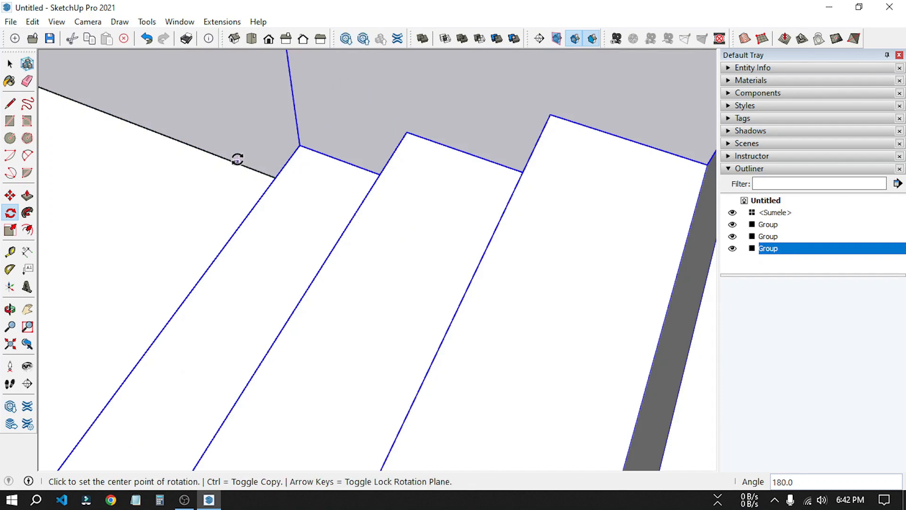
{"action": "scroll", "coordinate": [331, 194], "scroll_direction": "down", "scroll_amount": 5}
{"action": "key", "text": "space"}
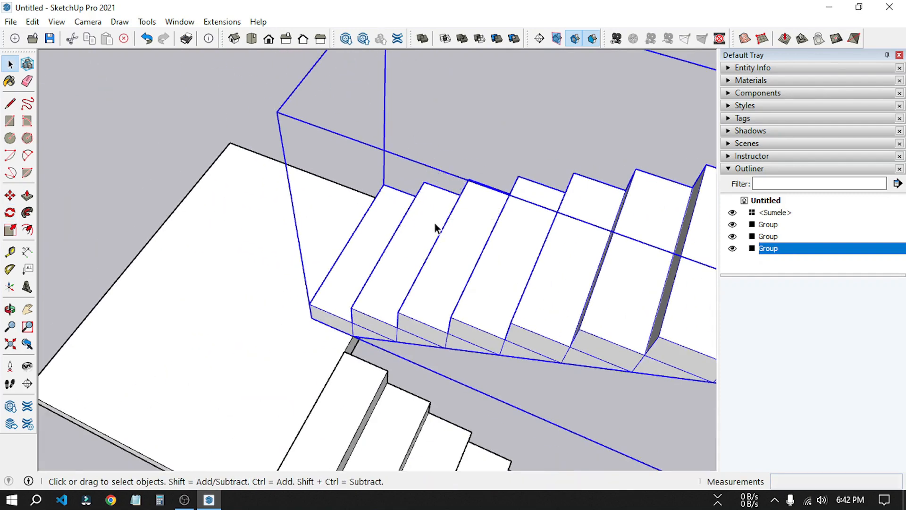
{"action": "left_click", "coordinate": [101, 157]}
Step: Examine how the two flights meet the landing, viewing the staircase from several angles and distances
{"action": "middle_click_drag", "start_coordinate": [113, 183], "coordinate": [444, 228]}
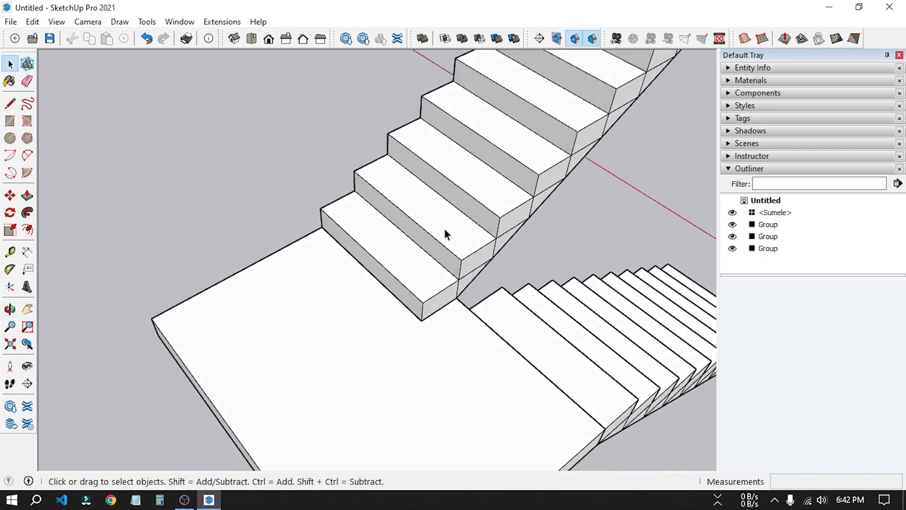
{"action": "scroll", "coordinate": [472, 283], "scroll_direction": "down", "scroll_amount": 2}
{"action": "middle_click_drag", "start_coordinate": [486, 312], "coordinate": [293, 211]}
{"action": "middle_click_drag", "start_coordinate": [529, 347], "coordinate": [335, 275]}
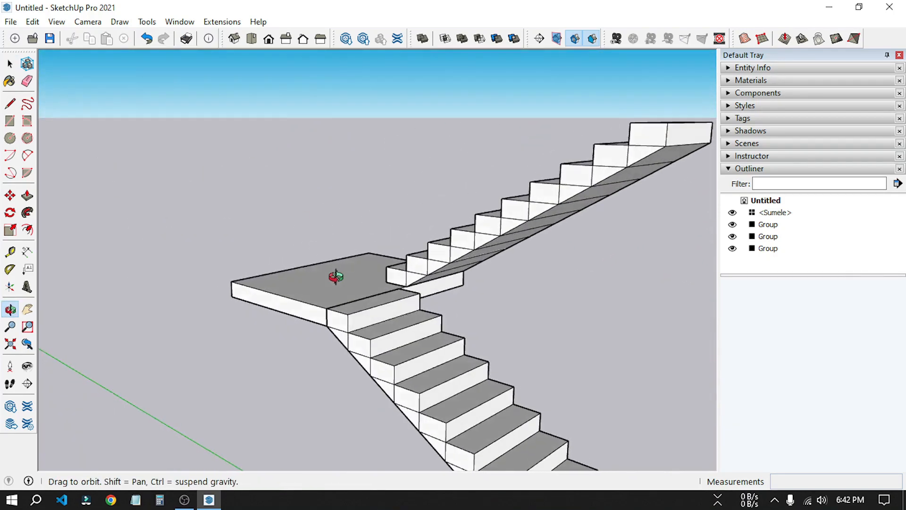
{"action": "scroll", "coordinate": [443, 305], "scroll_direction": "down", "scroll_amount": 2}
{"action": "scroll", "coordinate": [430, 286], "scroll_direction": "up", "scroll_amount": 1}
{"action": "scroll", "coordinate": [420, 303], "scroll_direction": "down", "scroll_amount": 3}
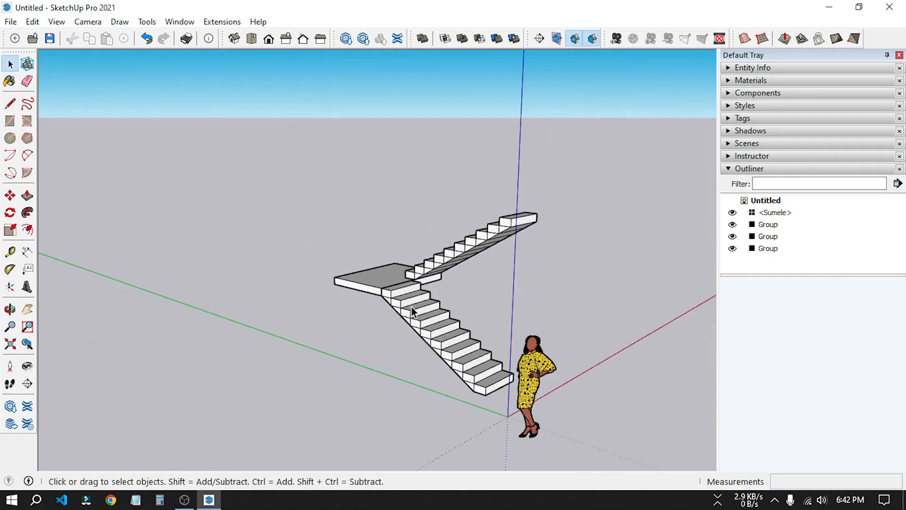
{"action": "scroll", "coordinate": [415, 312], "scroll_direction": "up", "scroll_amount": 5}
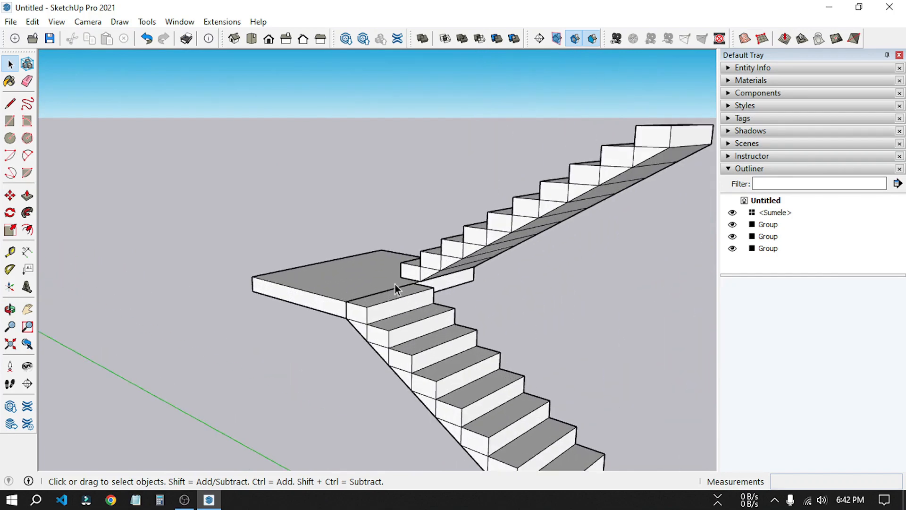
{"action": "middle_click_drag", "start_coordinate": [400, 293], "coordinate": [456, 383]}
{"action": "scroll", "coordinate": [443, 354], "scroll_direction": "down", "scroll_amount": 1}
{"action": "scroll", "coordinate": [355, 326], "scroll_direction": "down", "scroll_amount": 3}
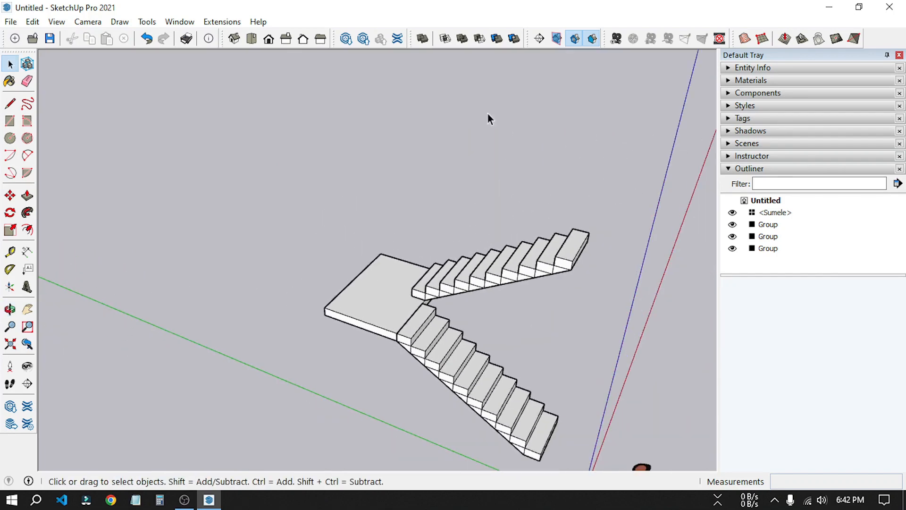
Step: From the top view, select both flights and the landing, make them one group, and deselect it
{"action": "left_click", "coordinate": [251, 39]}
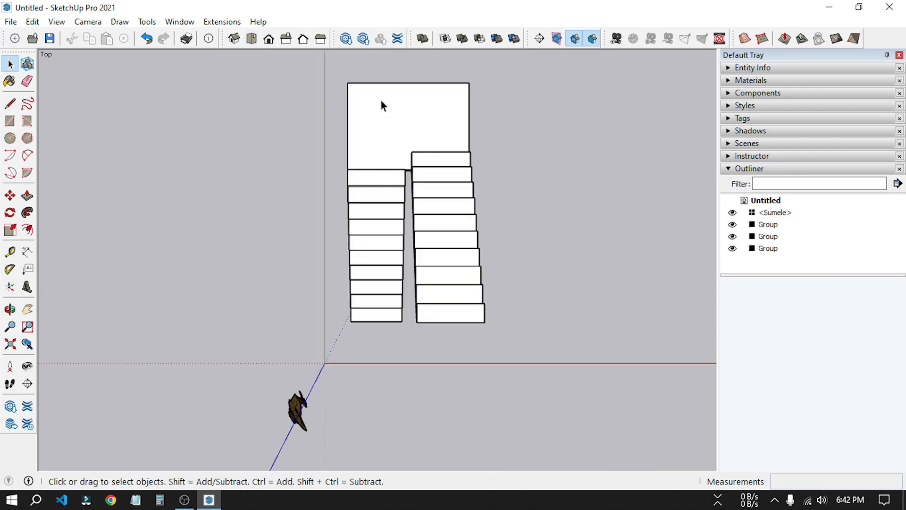
{"action": "left_click_drag", "start_coordinate": [340, 85], "coordinate": [529, 352]}
{"action": "right_click", "coordinate": [382, 156]}
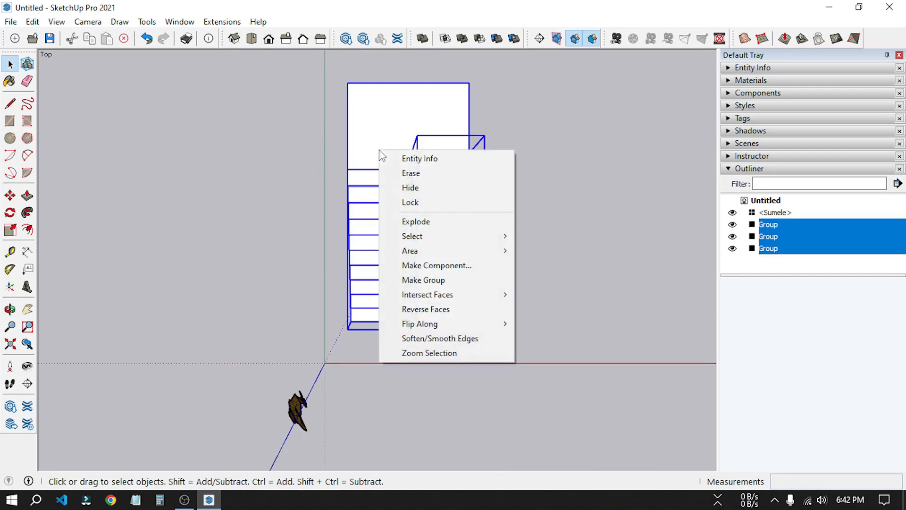
{"action": "left_click", "coordinate": [448, 280]}
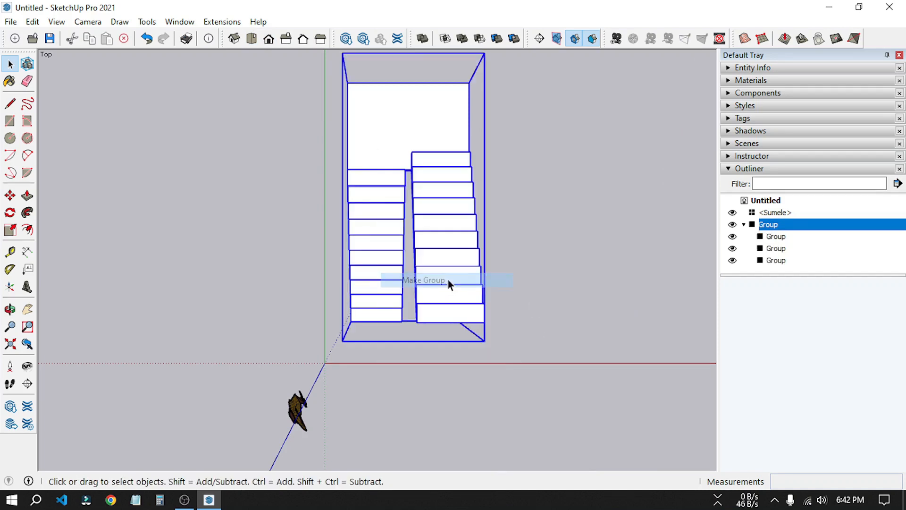
{"action": "scroll", "coordinate": [423, 273], "scroll_direction": "down", "scroll_amount": 2}
{"action": "left_click", "coordinate": [532, 250]}
{"action": "middle_click_drag", "start_coordinate": [532, 255], "coordinate": [403, 166]}
{"action": "middle_click_drag", "start_coordinate": [433, 293], "coordinate": [459, 170]}
{"action": "scroll", "coordinate": [426, 243], "scroll_direction": "up", "scroll_amount": 3}
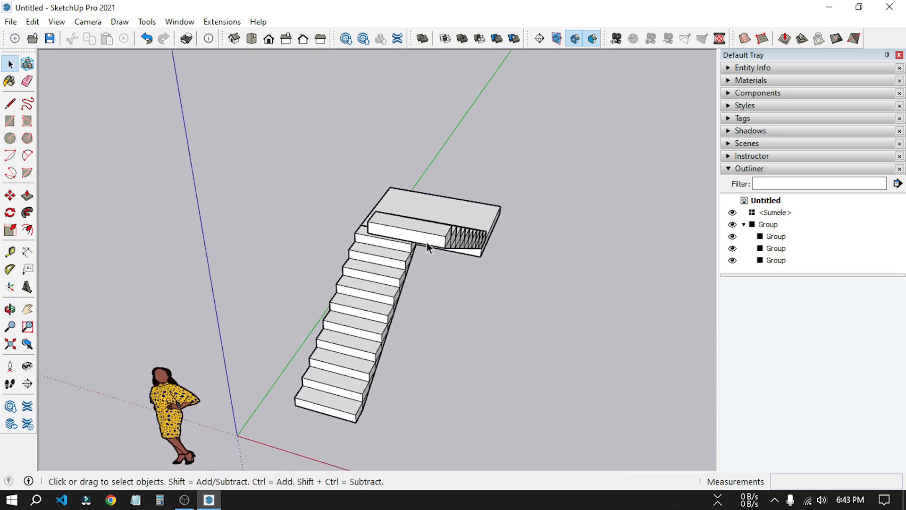
Step: Start a linear dimension from the first step's lower front corner to the inner upper front corner of the upper flight's last step
{"action": "scroll", "coordinate": [426, 243], "scroll_direction": "down", "scroll_amount": 2}
{"action": "middle_click_drag", "start_coordinate": [340, 364], "coordinate": [506, 290]}
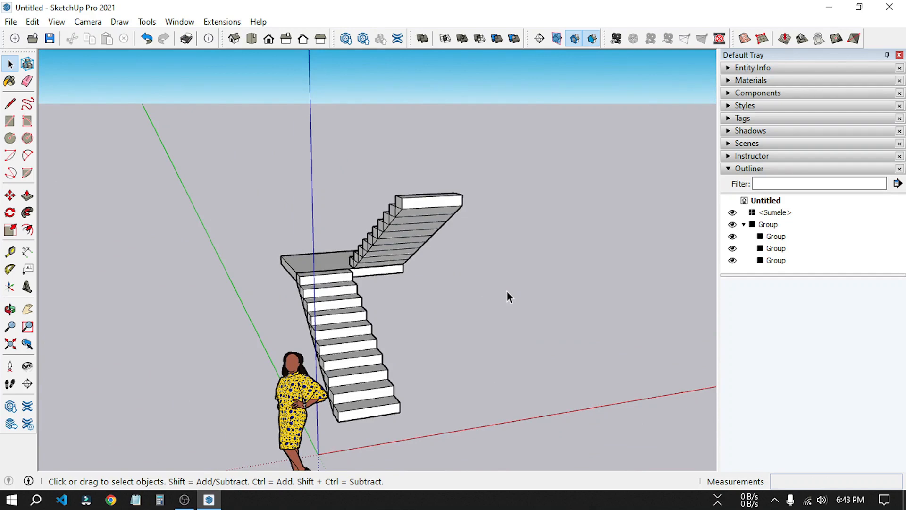
{"action": "scroll", "coordinate": [443, 344], "scroll_direction": "up", "scroll_amount": 3}
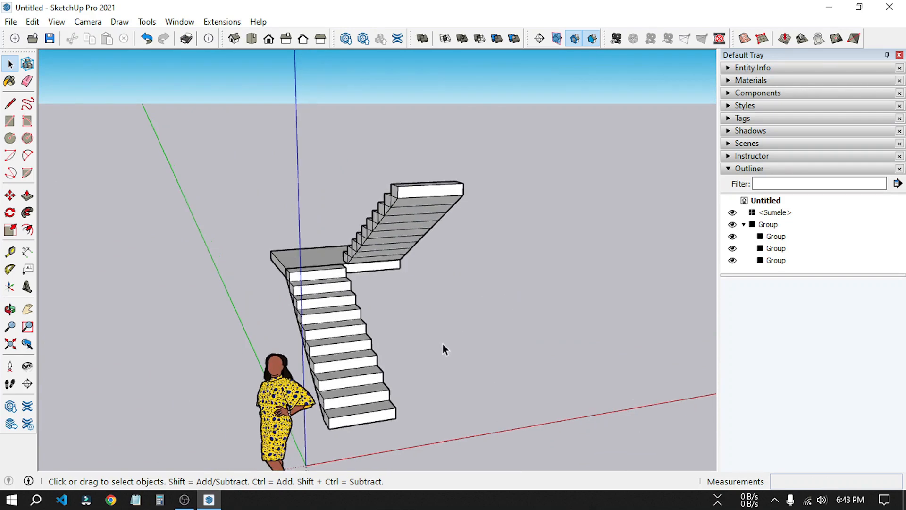
{"action": "left_click", "coordinate": [27, 252]}
{"action": "scroll", "coordinate": [385, 326], "scroll_direction": "up", "scroll_amount": 6}
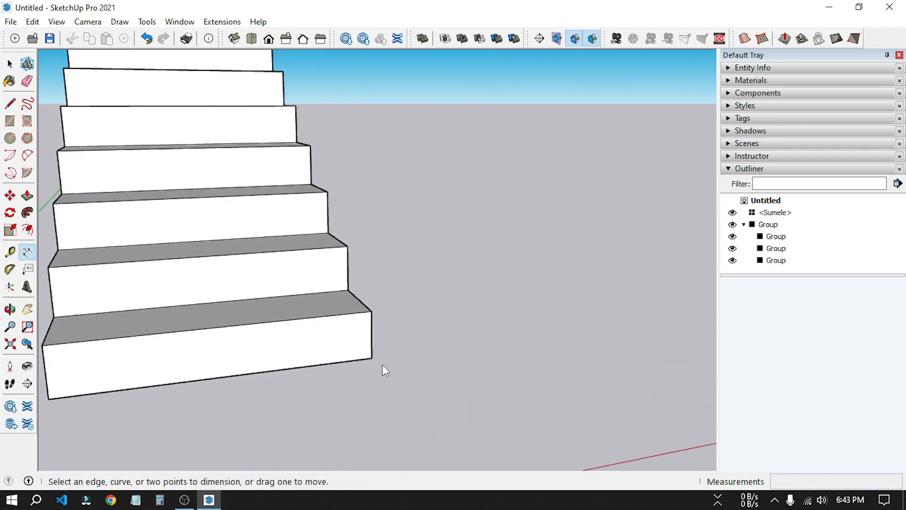
{"action": "left_click", "coordinate": [372, 358]}
{"action": "scroll", "coordinate": [377, 374], "scroll_direction": "down", "scroll_amount": 8}
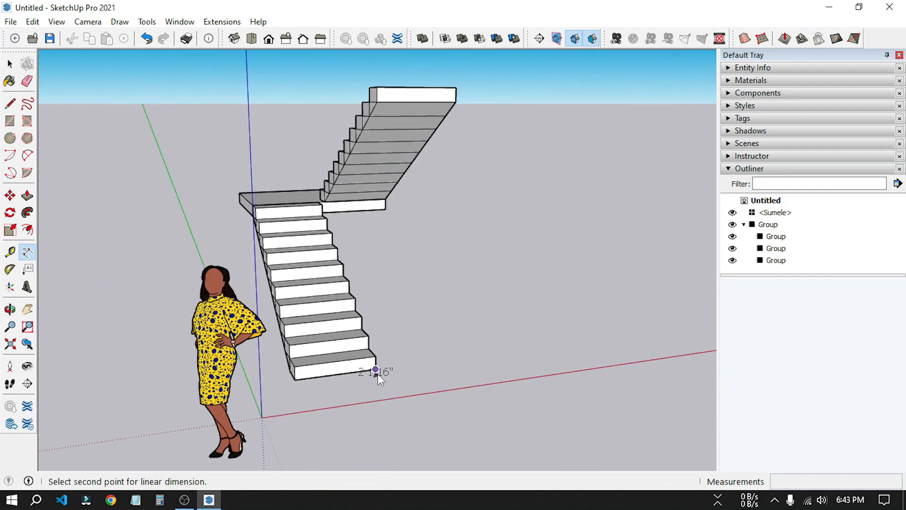
{"action": "middle_click_drag", "start_coordinate": [378, 374], "coordinate": [406, 339]}
{"action": "scroll", "coordinate": [405, 339], "scroll_direction": "up", "scroll_amount": 4}
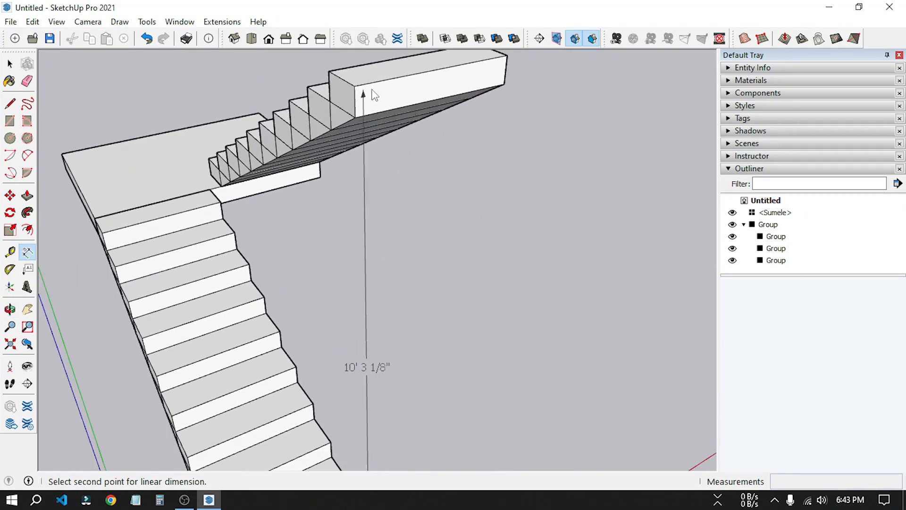
{"action": "left_click", "coordinate": [355, 87]}
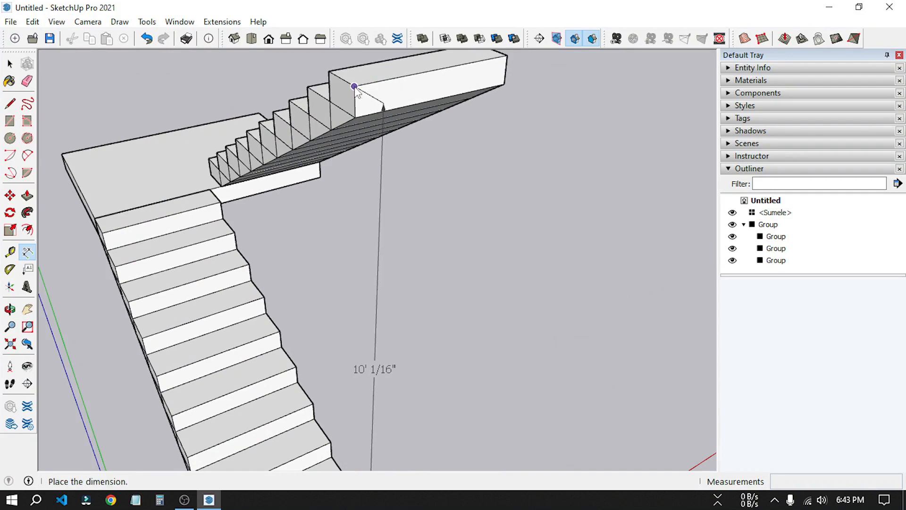
Step: Place the staircase's overall height dimension vertically, offset in front of the two flights
{"action": "scroll", "coordinate": [399, 124], "scroll_direction": "down", "scroll_amount": 5}
{"action": "middle_click_drag", "start_coordinate": [406, 129], "coordinate": [308, 173]}
{"action": "scroll", "coordinate": [372, 209], "scroll_direction": "down", "scroll_amount": 6}
{"action": "middle_click_drag", "start_coordinate": [373, 209], "coordinate": [188, 175]}
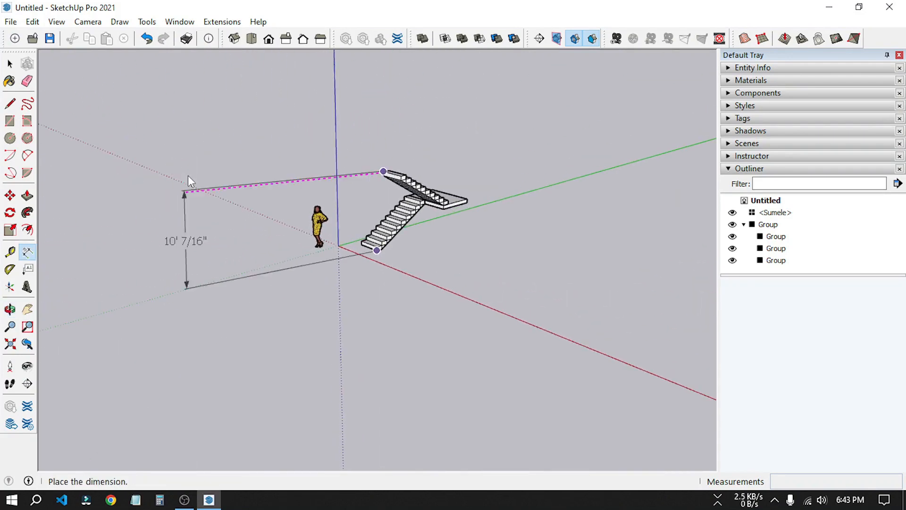
{"action": "scroll", "coordinate": [396, 222], "scroll_direction": "up", "scroll_amount": 2}
{"action": "scroll", "coordinate": [396, 225], "scroll_direction": "up", "scroll_amount": 3}
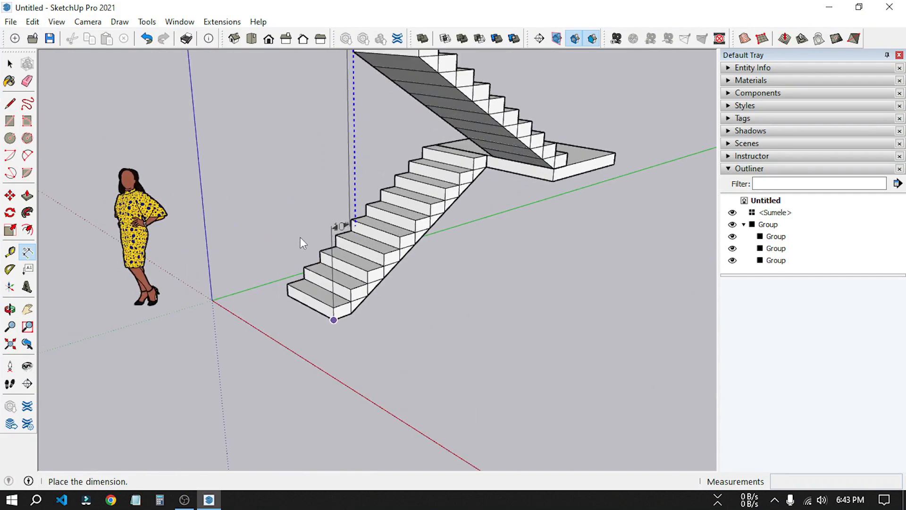
{"action": "scroll", "coordinate": [301, 238], "scroll_direction": "down", "scroll_amount": 3}
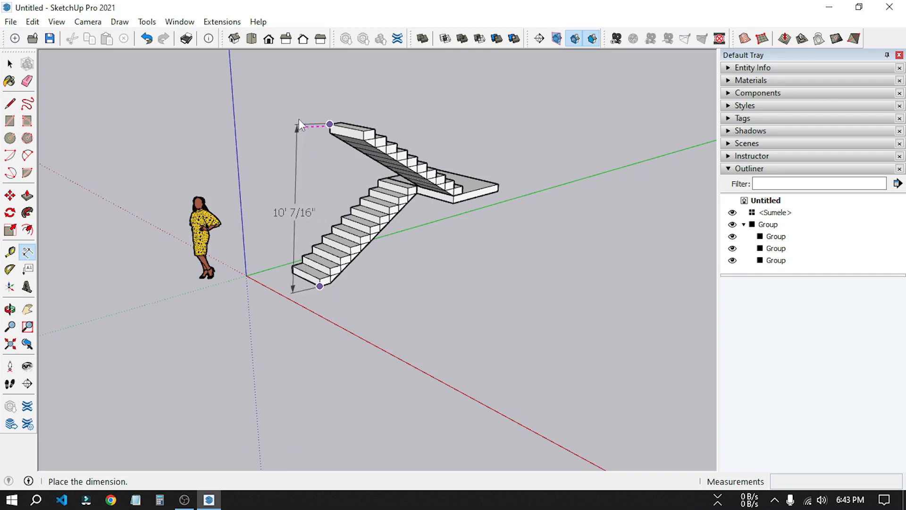
{"action": "middle_click_drag", "start_coordinate": [301, 129], "coordinate": [616, 177]}
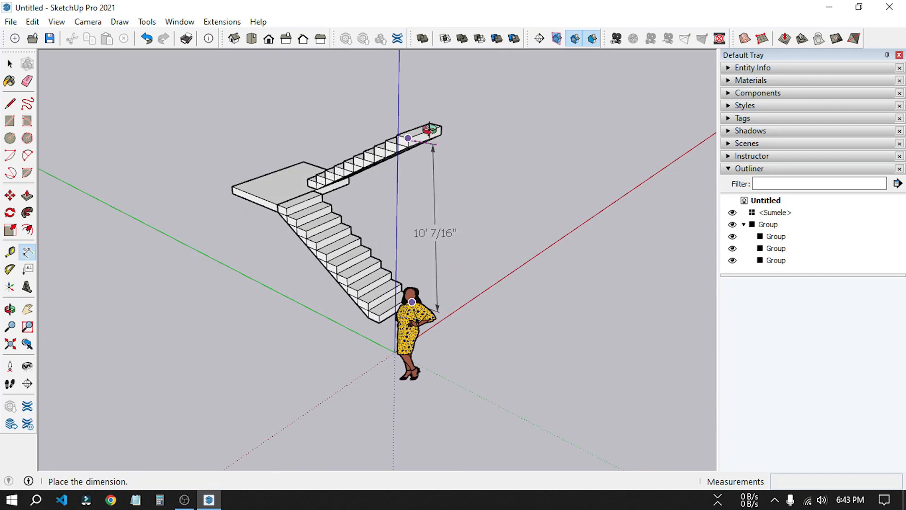
{"action": "middle_click_drag", "start_coordinate": [430, 129], "coordinate": [473, 122]}
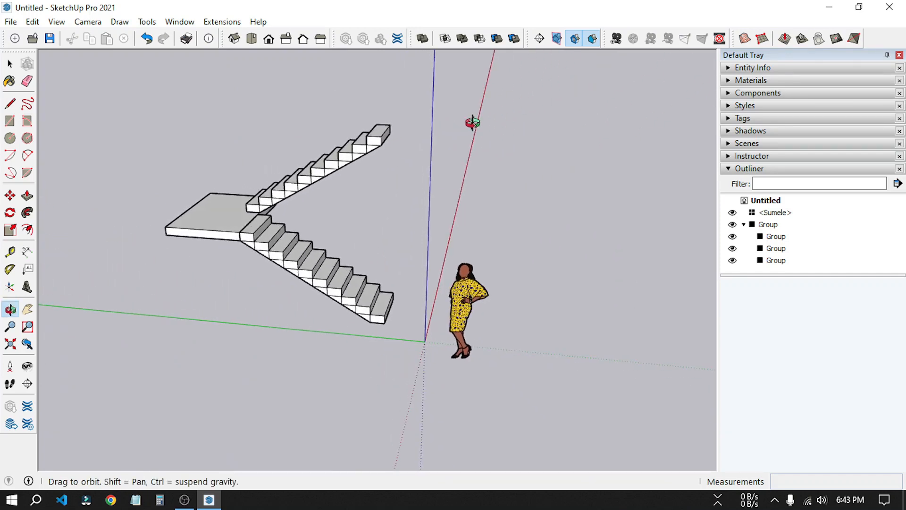
{"action": "scroll", "coordinate": [412, 141], "scroll_direction": "up", "scroll_amount": 5}
{"action": "middle_click_drag", "start_coordinate": [400, 188], "coordinate": [350, 172]}
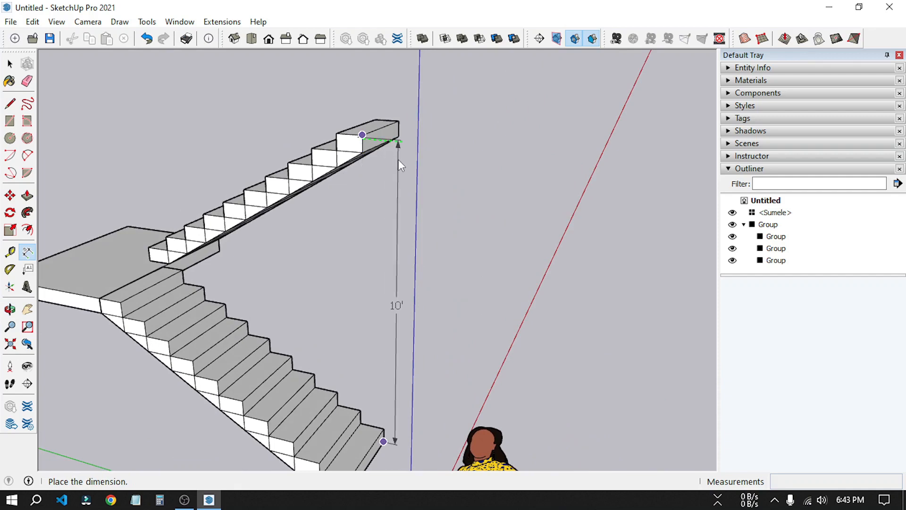
{"action": "left_click", "coordinate": [441, 166]}
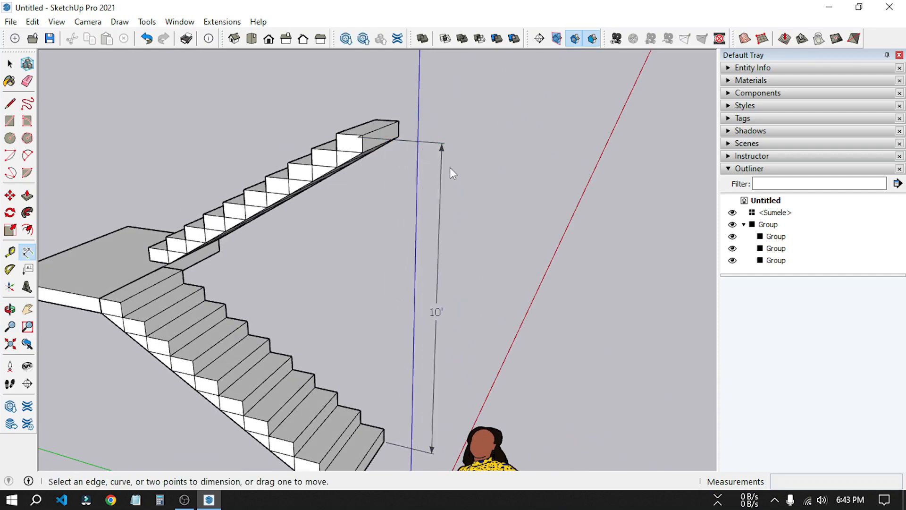
Step: Review the overall height dimension from several angles, and undo it
{"action": "mouse_move", "coordinate": [450, 168]}
{"action": "middle_mouse_down"}
{"action": "mouse_move", "coordinate": [407, 148]}
{"action": "mouse_move", "coordinate": [307, 165]}
{"action": "mouse_move", "coordinate": [443, 164]}
{"action": "middle_mouse_up"}
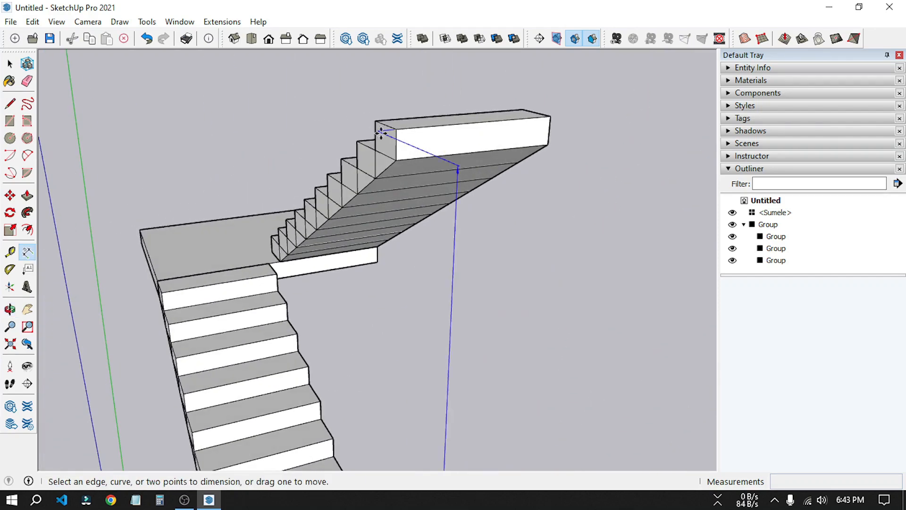
{"action": "scroll", "coordinate": [480, 131], "scroll_direction": "down", "scroll_amount": 3}
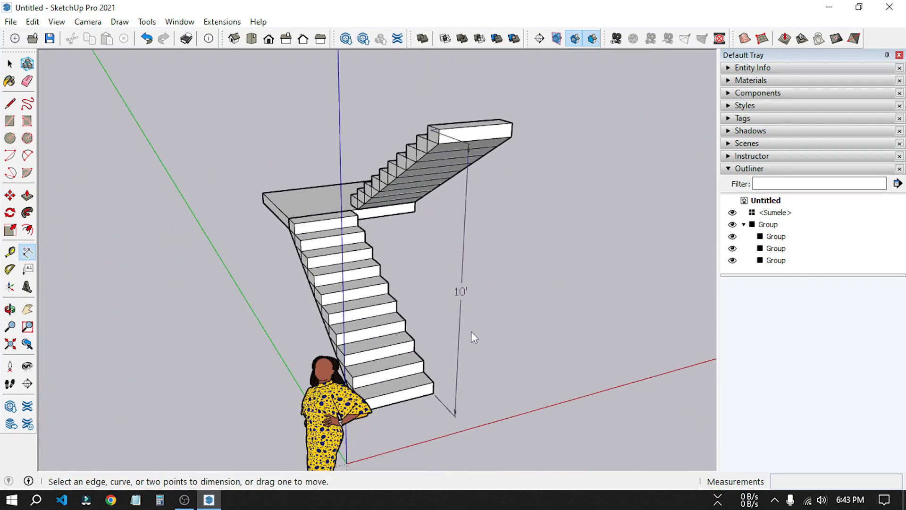
{"action": "scroll", "coordinate": [467, 314], "scroll_direction": "up", "scroll_amount": 2}
{"action": "scroll", "coordinate": [467, 279], "scroll_direction": "up", "scroll_amount": 2}
{"action": "scroll", "coordinate": [502, 285], "scroll_direction": "down", "scroll_amount": 4}
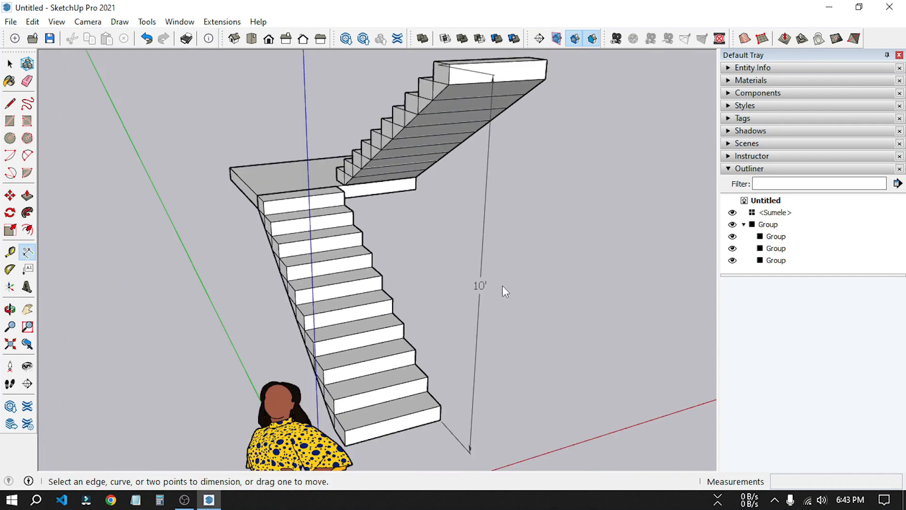
{"action": "middle_click_drag", "start_coordinate": [502, 283], "coordinate": [469, 177]}
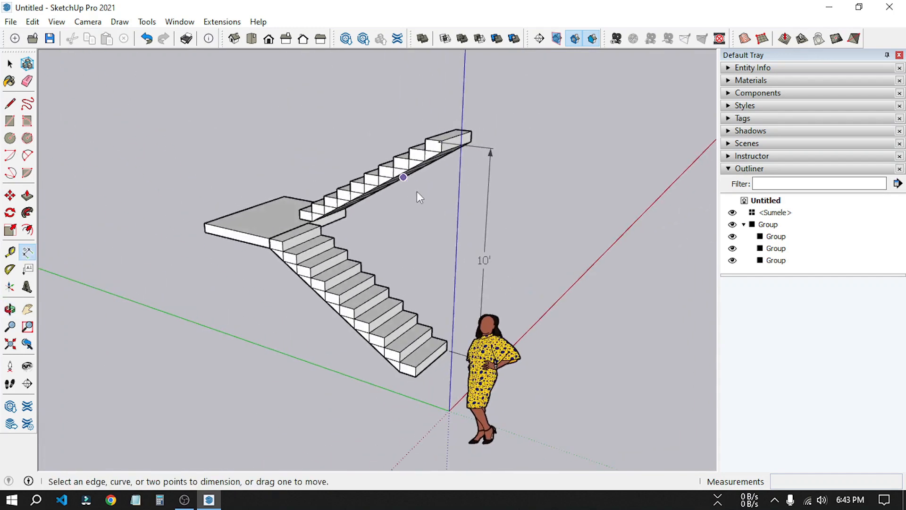
{"action": "middle_click_drag", "start_coordinate": [417, 191], "coordinate": [520, 219]}
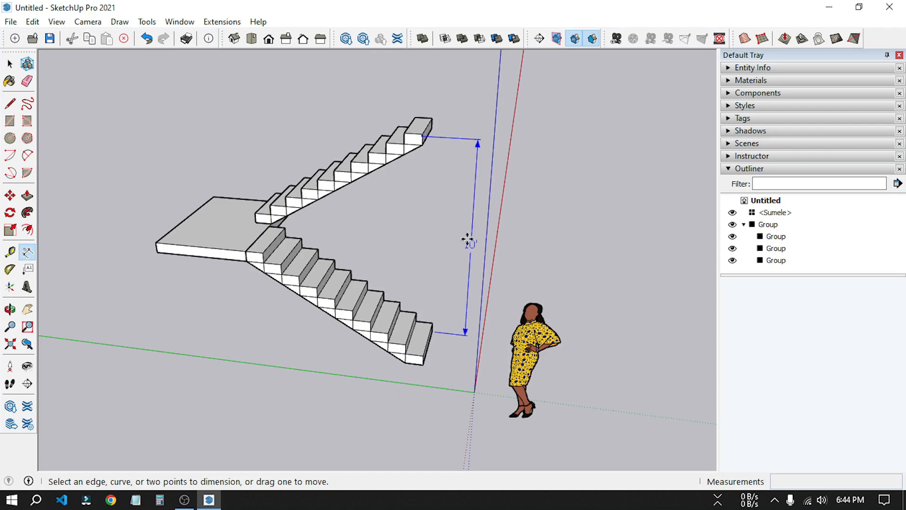
{"action": "key", "text": "ctrl+z"}
{"action": "middle_click_drag", "start_coordinate": [465, 239], "coordinate": [371, 296]}
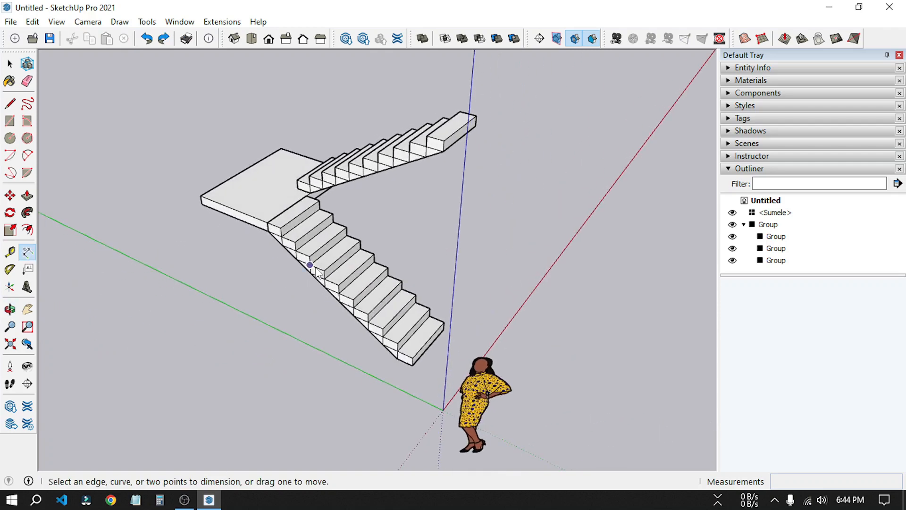
Step: Select the staircase to check that it is one group, deselect it, and inspect it from several angles
{"action": "key", "text": "space"}
{"action": "left_click", "coordinate": [327, 246]}
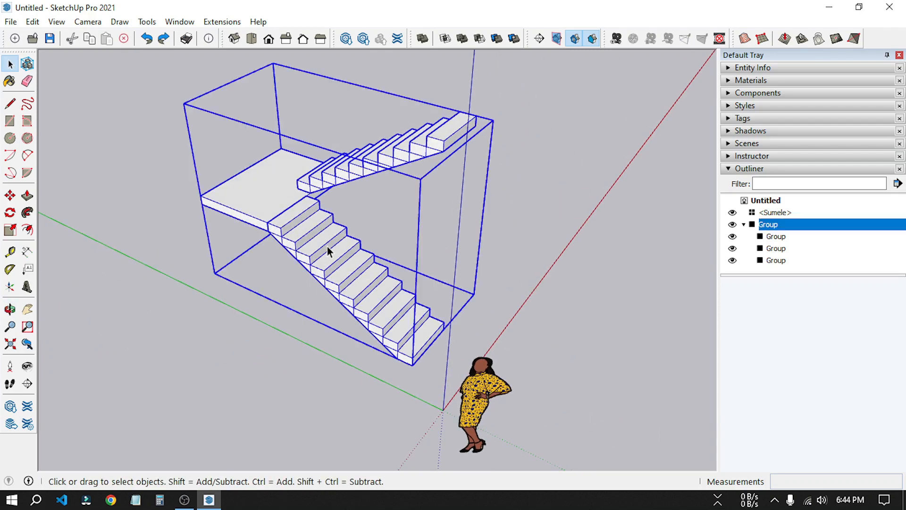
{"action": "middle_click_drag", "start_coordinate": [327, 247], "coordinate": [279, 282]}
{"action": "scroll", "coordinate": [420, 272], "scroll_direction": "down", "scroll_amount": 3}
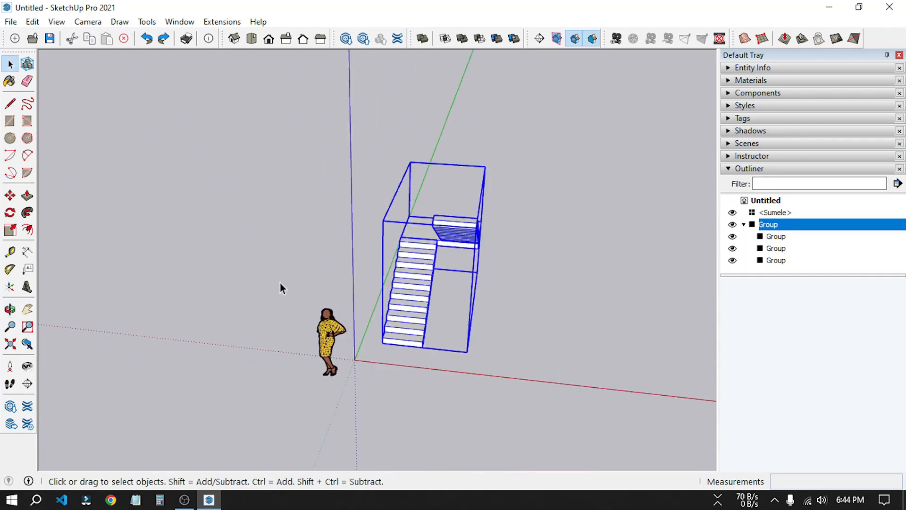
{"action": "left_click", "coordinate": [598, 302]}
{"action": "scroll", "coordinate": [458, 255], "scroll_direction": "up", "scroll_amount": 3}
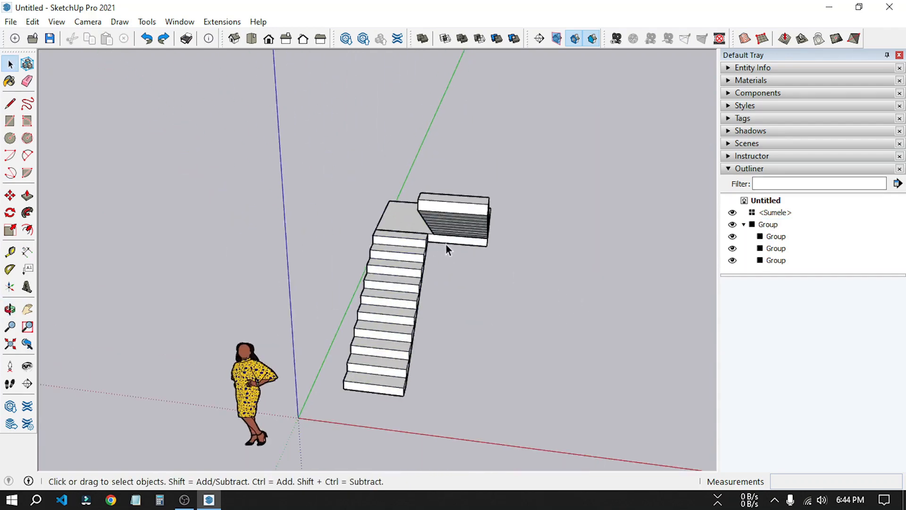
{"action": "scroll", "coordinate": [446, 244], "scroll_direction": "up", "scroll_amount": 4}
{"action": "middle_click_drag", "start_coordinate": [477, 242], "coordinate": [539, 323]}
{"action": "scroll", "coordinate": [538, 322], "scroll_direction": "down", "scroll_amount": 4}
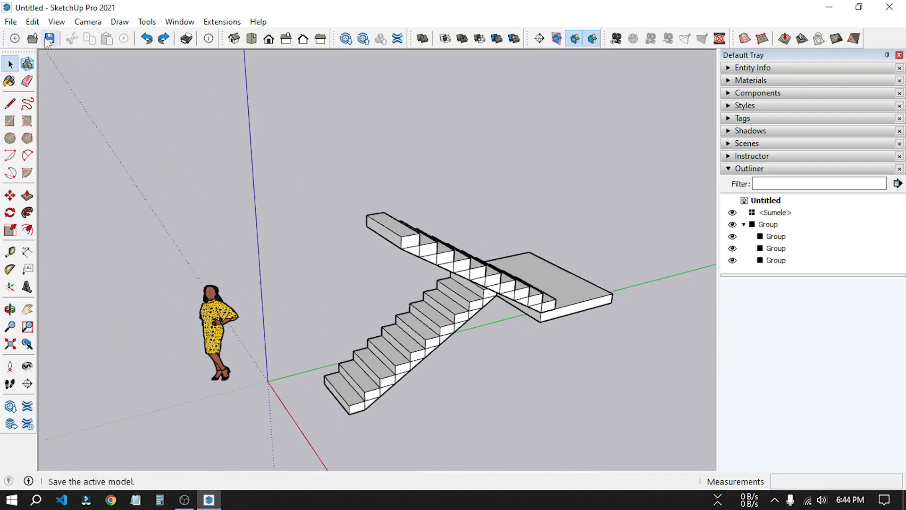
{"action": "middle_click_drag", "start_coordinate": [465, 319], "coordinate": [388, 306]}
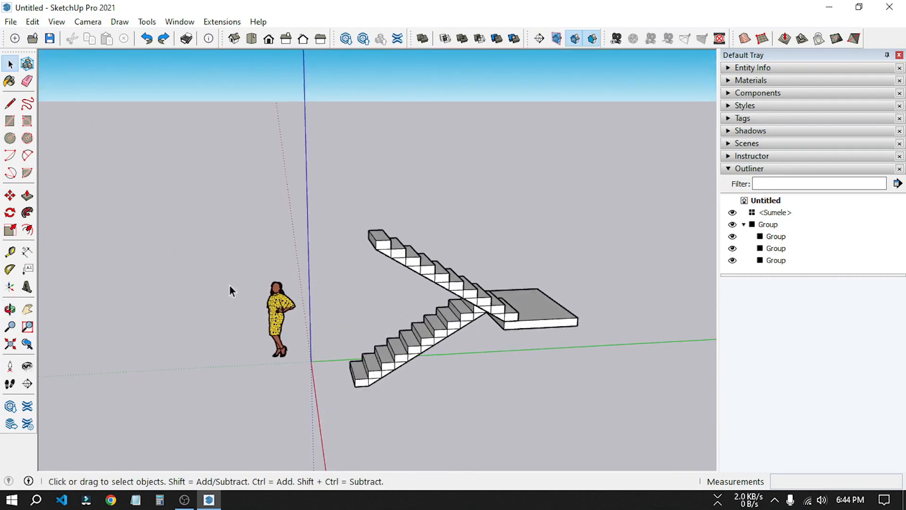
Step: Save the model as Stair in the My Work folder on drive D
{"action": "key", "text": "ctrl+s"}
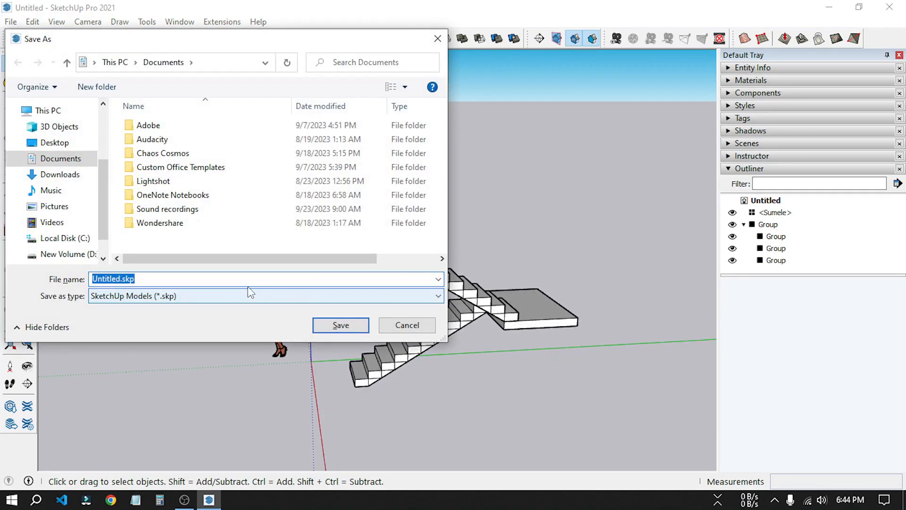
{"action": "left_click", "coordinate": [66, 255]}
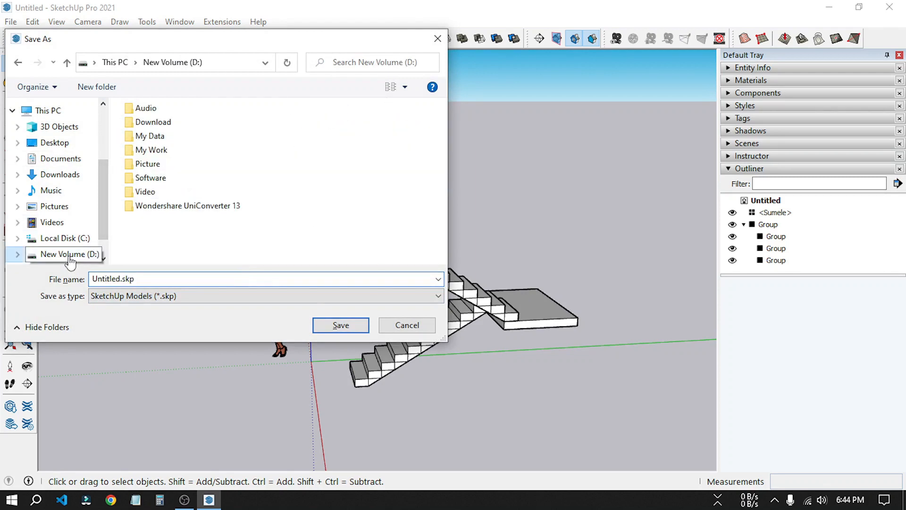
{"action": "double_click", "coordinate": [169, 151]}
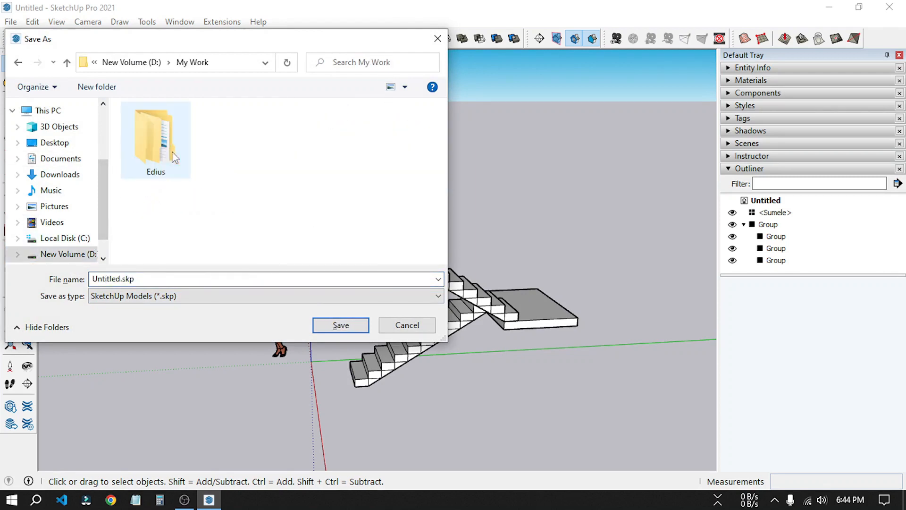
{"action": "left_click", "coordinate": [203, 277]}
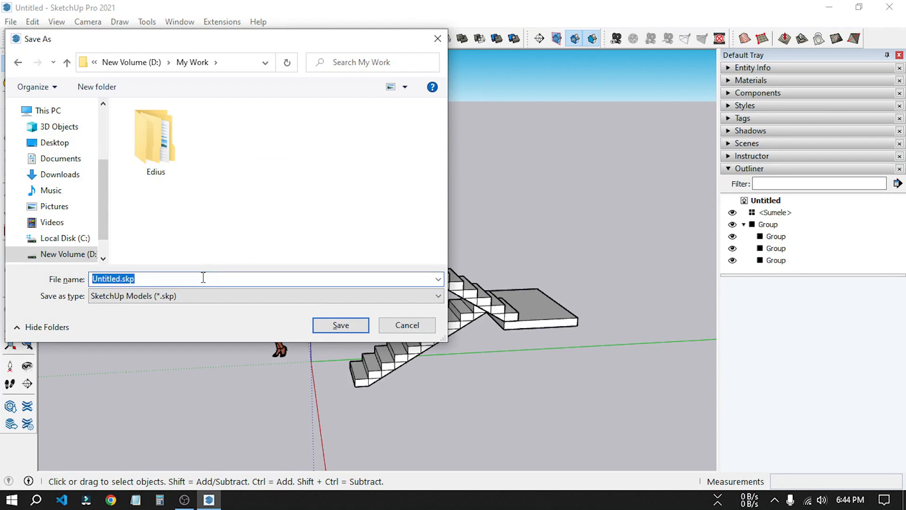
{"action": "type", "text": "S"}
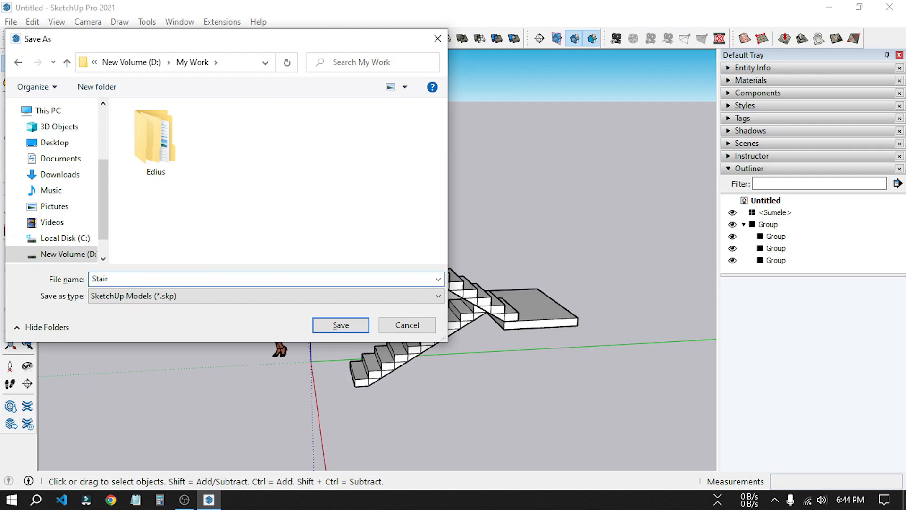
{"action": "type", "text": "tair"}
{"action": "left_click", "coordinate": [342, 326]}
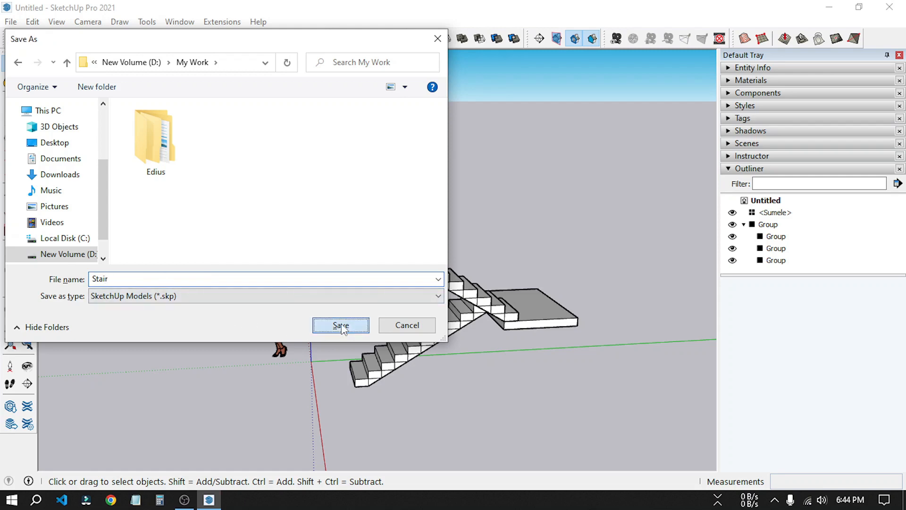
Step: Create a new blank model and set an elevated view of the ground plane around the origin
{"action": "scroll", "coordinate": [350, 269], "scroll_direction": "down", "scroll_amount": 2}
{"action": "middle_click_drag", "start_coordinate": [347, 329], "coordinate": [412, 360]}
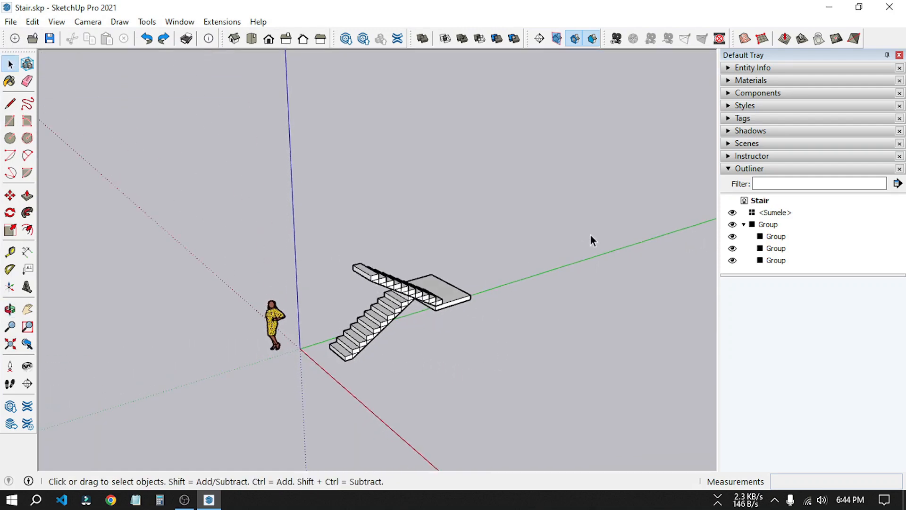
{"action": "left_click", "coordinate": [12, 22]}
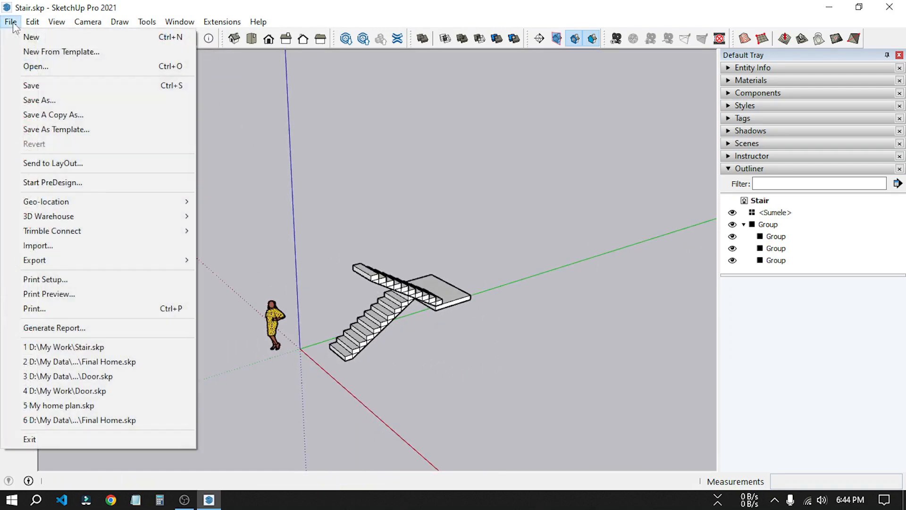
{"action": "left_click", "coordinate": [33, 37]}
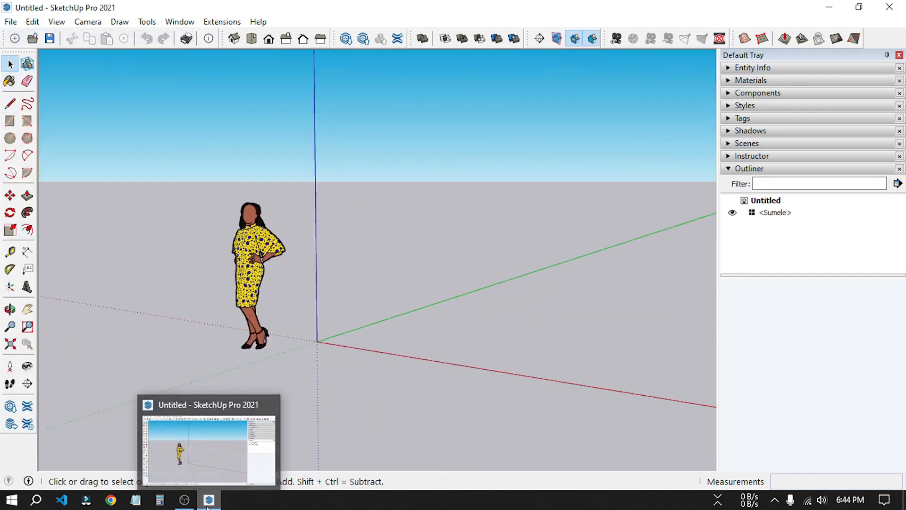
{"action": "scroll", "coordinate": [174, 349], "scroll_direction": "down", "scroll_amount": 5}
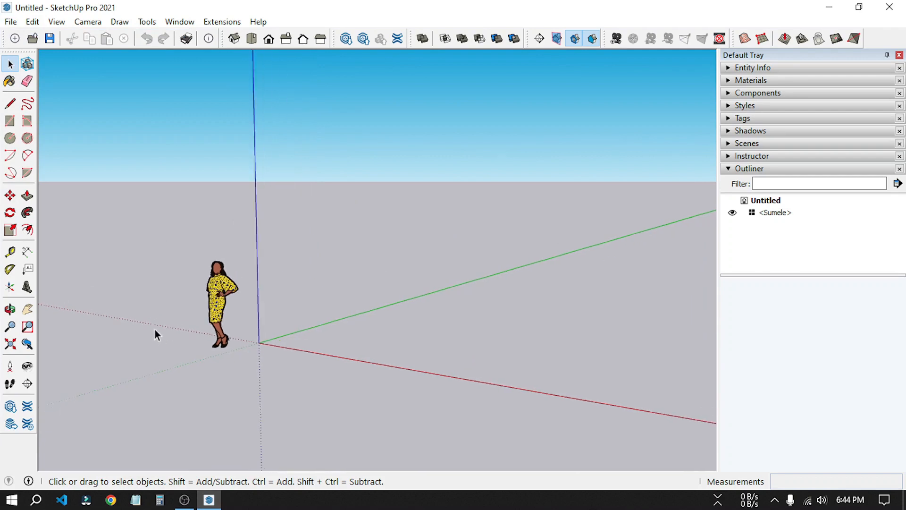
{"action": "middle_click_drag", "start_coordinate": [243, 336], "coordinate": [409, 384]}
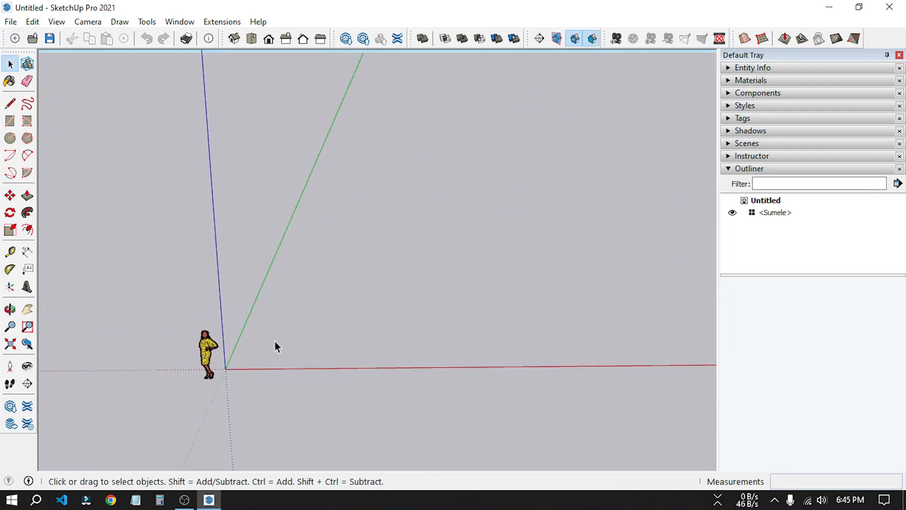
Step: Draw a rectangle about 413' by 208' on the ground plane near the origin
{"action": "scroll", "coordinate": [128, 331], "scroll_direction": "down", "scroll_amount": 2}
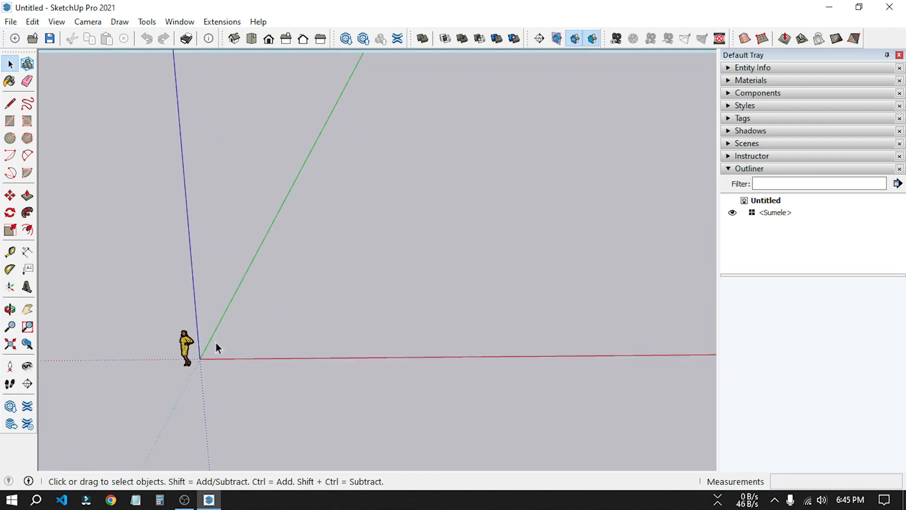
{"action": "middle_click_drag", "start_coordinate": [216, 344], "coordinate": [233, 394]}
{"action": "scroll", "coordinate": [236, 394], "scroll_direction": "down", "scroll_amount": 5}
{"action": "scroll", "coordinate": [233, 357], "scroll_direction": "up", "scroll_amount": 2}
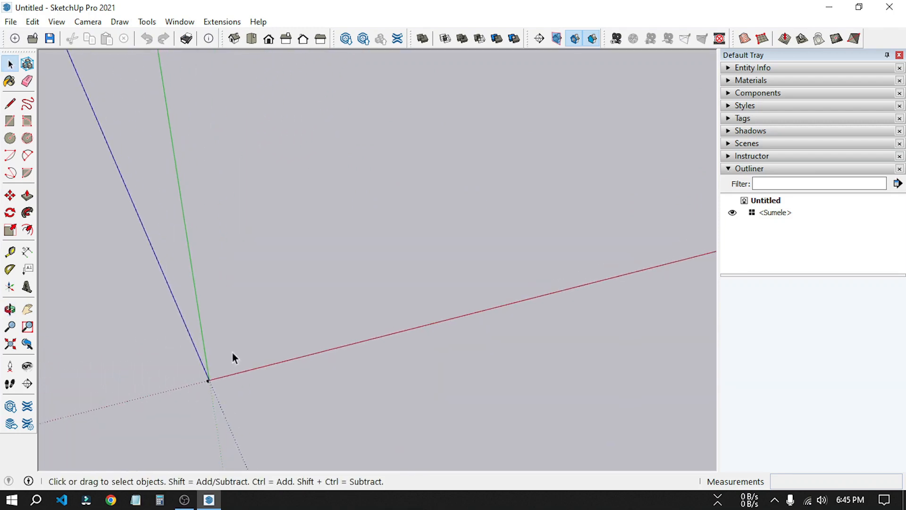
{"action": "scroll", "coordinate": [199, 373], "scroll_direction": "down", "scroll_amount": 1}
{"action": "middle_click_drag", "start_coordinate": [402, 370], "coordinate": [332, 348]}
{"action": "scroll", "coordinate": [268, 237], "scroll_direction": "up", "scroll_amount": 3}
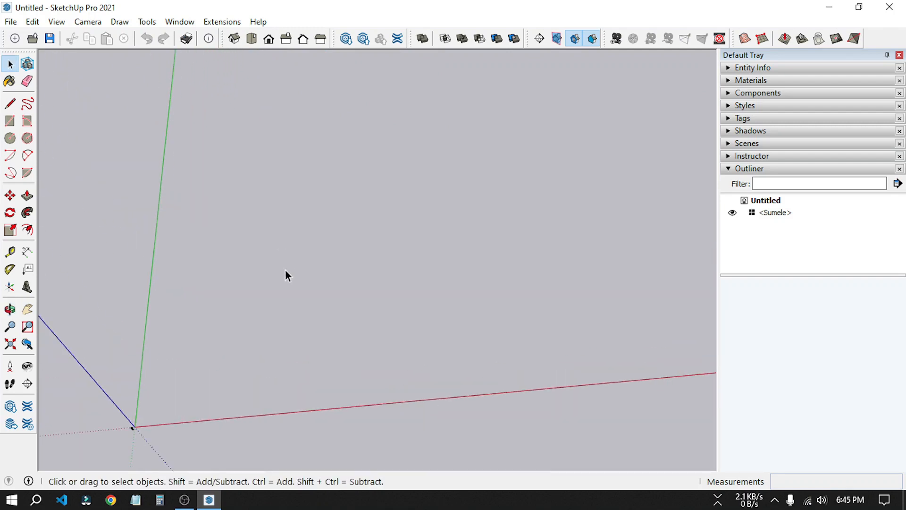
{"action": "scroll", "coordinate": [296, 259], "scroll_direction": "up", "scroll_amount": 1}
{"action": "scroll", "coordinate": [296, 259], "scroll_direction": "down", "scroll_amount": 2}
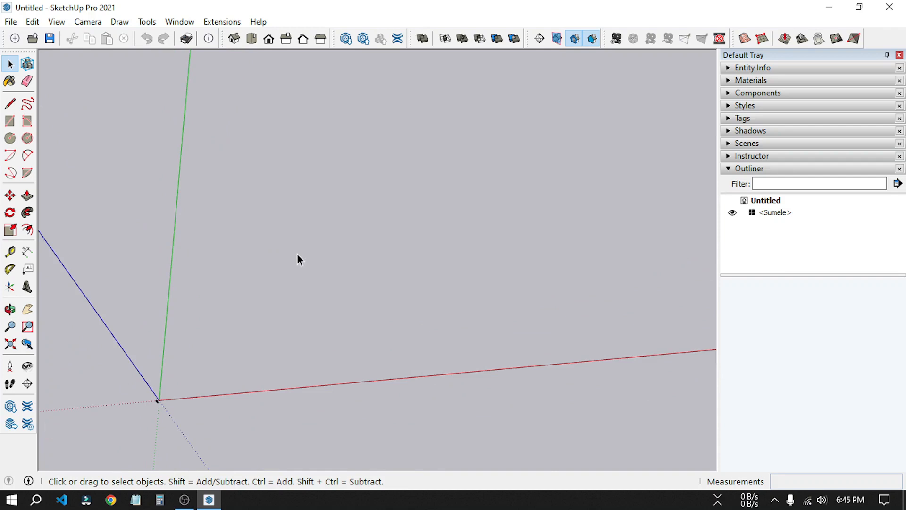
{"action": "key", "text": "r"}
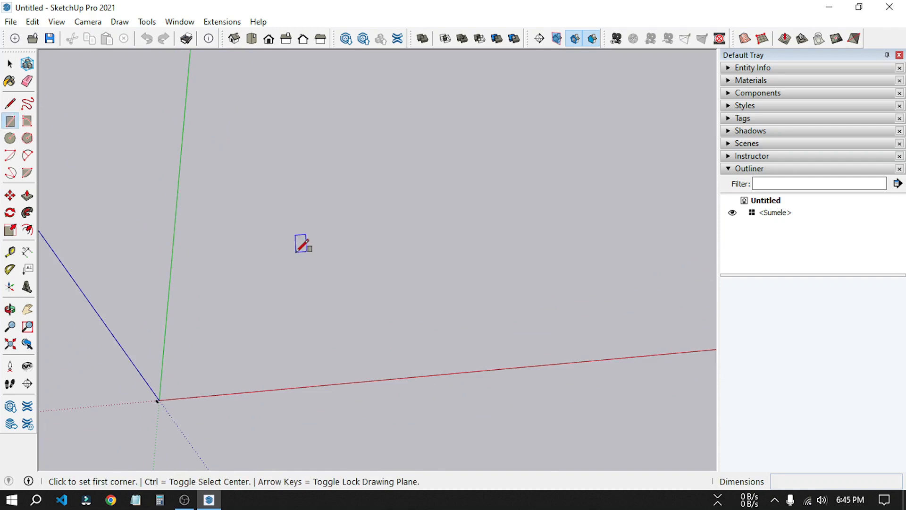
{"action": "left_click", "coordinate": [254, 198]}
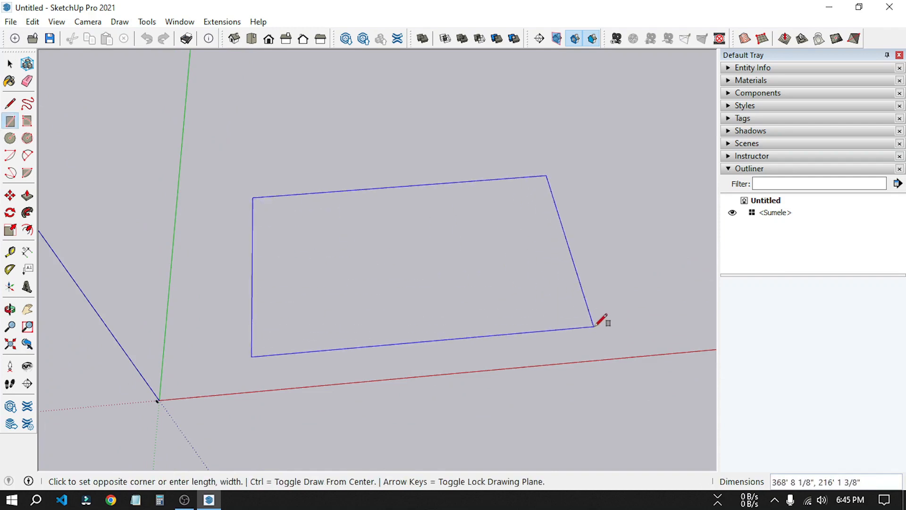
{"action": "left_click", "coordinate": [632, 316]}
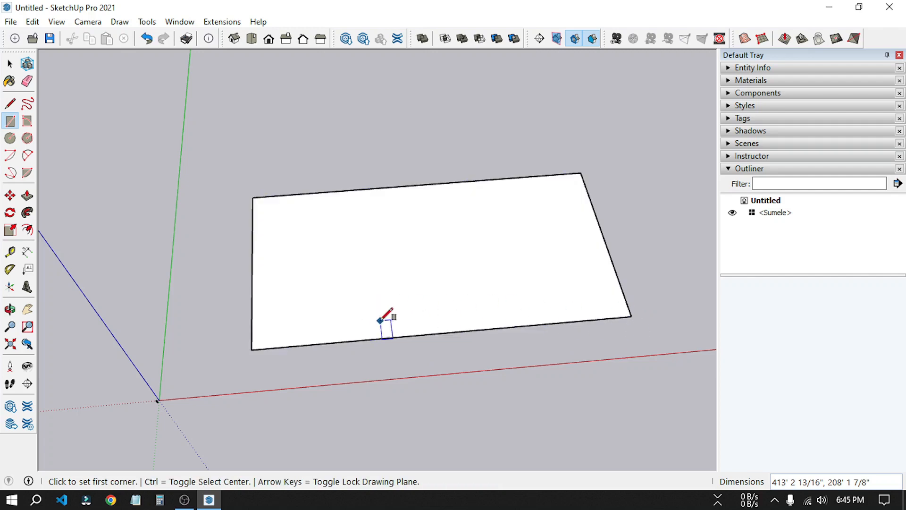
Step: Place a guide across the rectangle parallel to its left edge, and a second guide 6'4" to the right of it
{"action": "scroll", "coordinate": [393, 324], "scroll_direction": "up", "scroll_amount": 3}
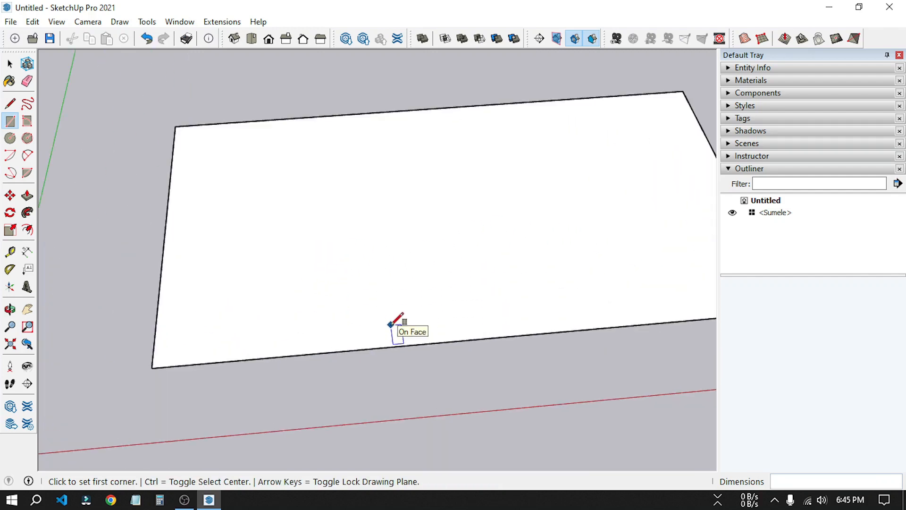
{"action": "scroll", "coordinate": [391, 323], "scroll_direction": "down", "scroll_amount": 2}
{"action": "key", "text": "t"}
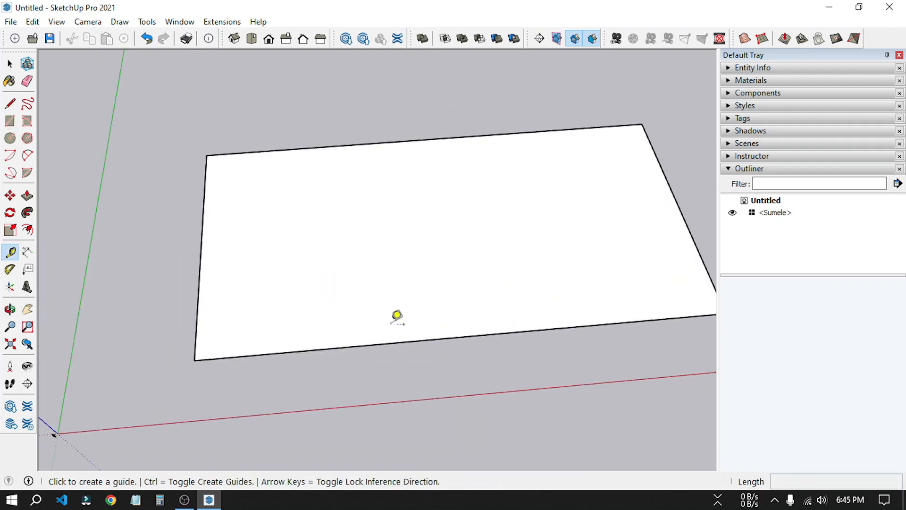
{"action": "left_click", "coordinate": [198, 297]}
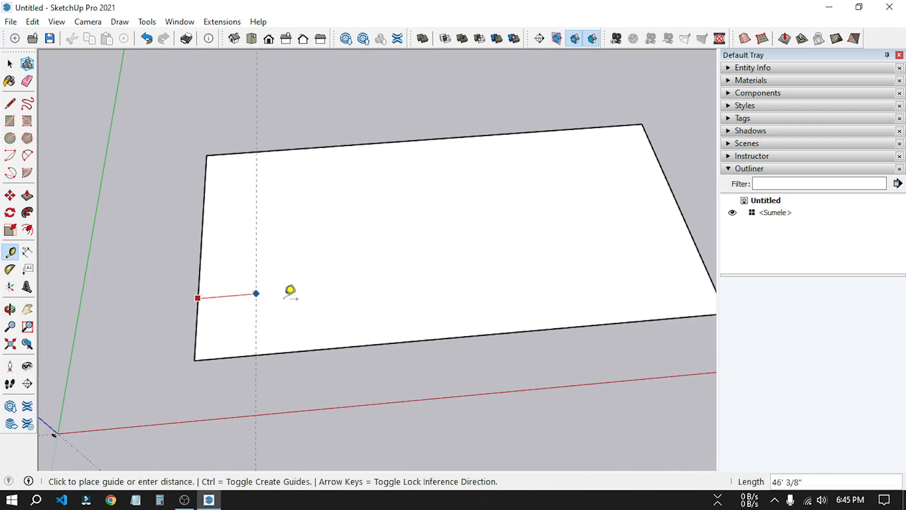
{"action": "left_click", "coordinate": [395, 297]}
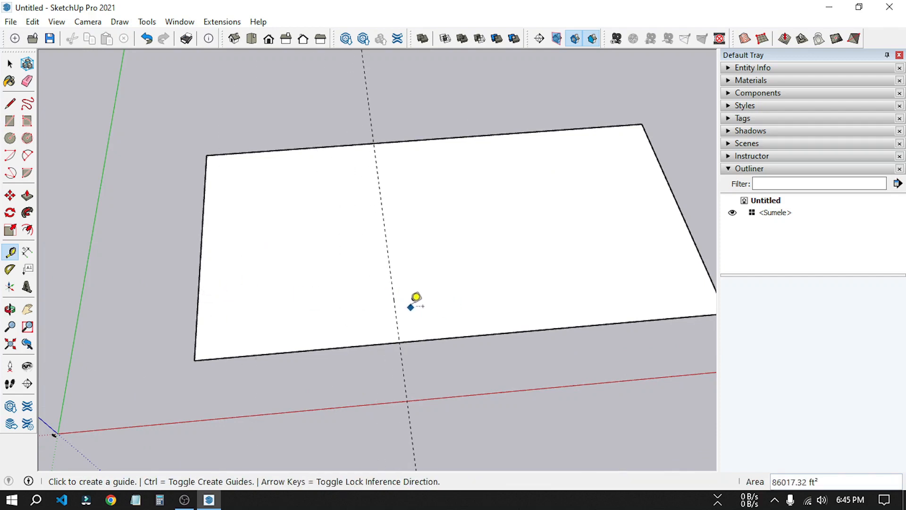
{"action": "left_click", "coordinate": [396, 318]}
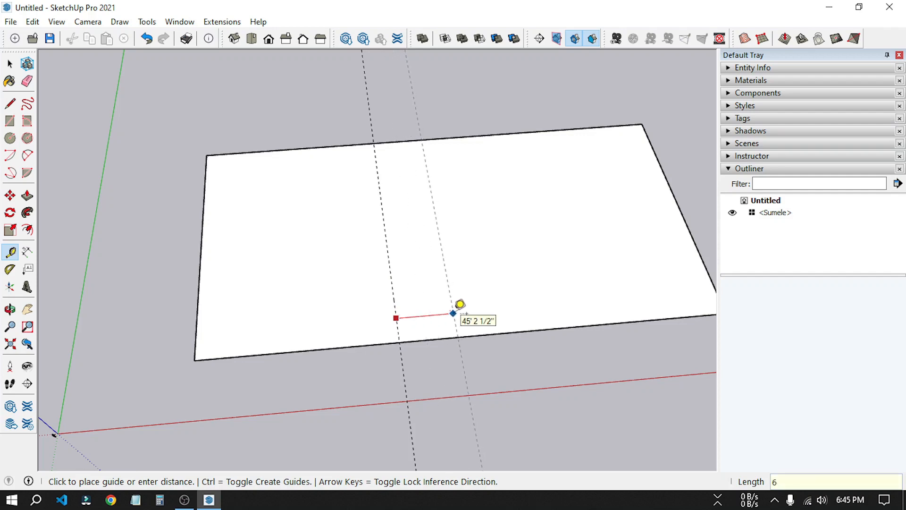
{"action": "type", "text": "6'4\""}
{"action": "key", "text": "Return"}
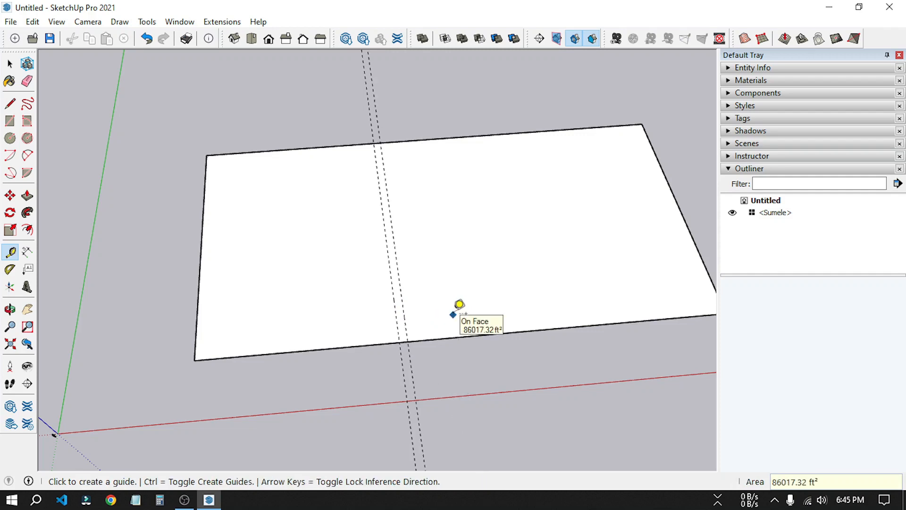
Step: Inspect the guide spacing against the oversized rectangle, and undo both the guides and the rectangle
{"action": "scroll", "coordinate": [405, 332], "scroll_direction": "up", "scroll_amount": 5}
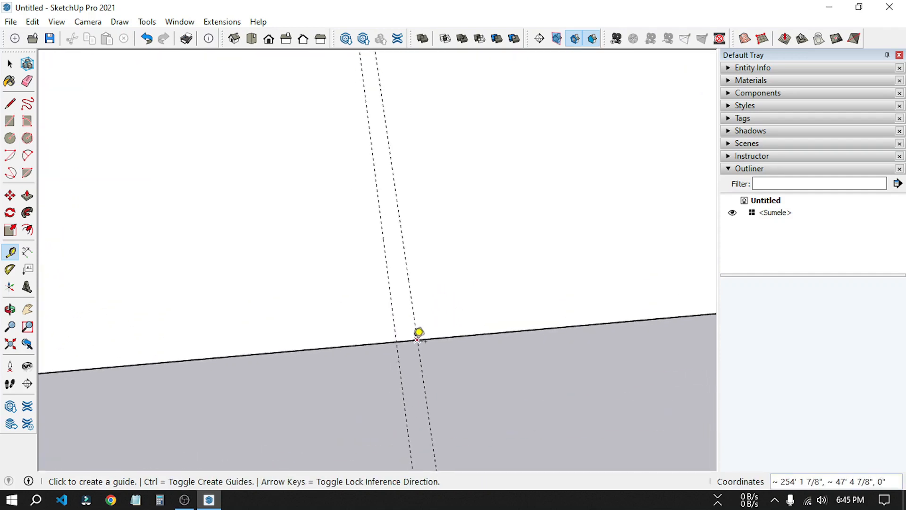
{"action": "scroll", "coordinate": [419, 330], "scroll_direction": "down", "scroll_amount": 6}
{"action": "scroll", "coordinate": [420, 331], "scroll_direction": "up", "scroll_amount": 3}
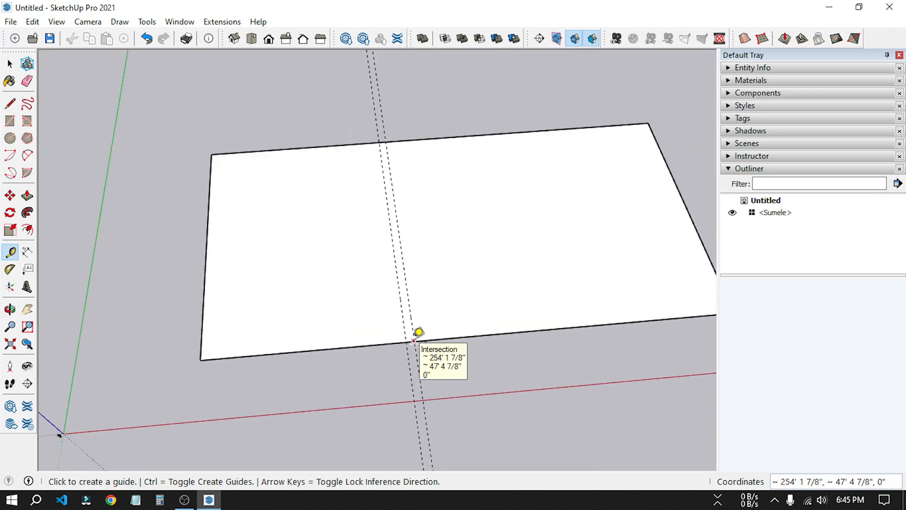
{"action": "scroll", "coordinate": [423, 332], "scroll_direction": "down", "scroll_amount": 1}
{"action": "scroll", "coordinate": [453, 330], "scroll_direction": "up", "scroll_amount": 1}
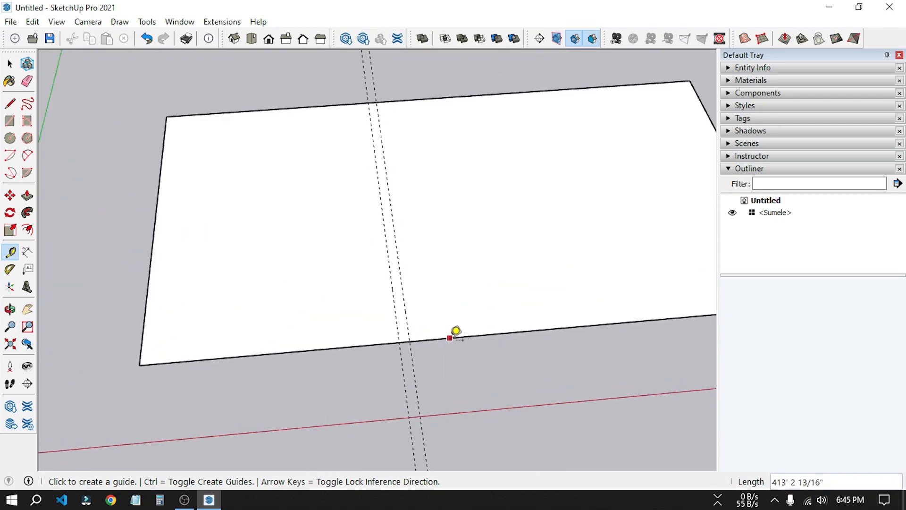
{"action": "scroll", "coordinate": [455, 331], "scroll_direction": "down", "scroll_amount": 1}
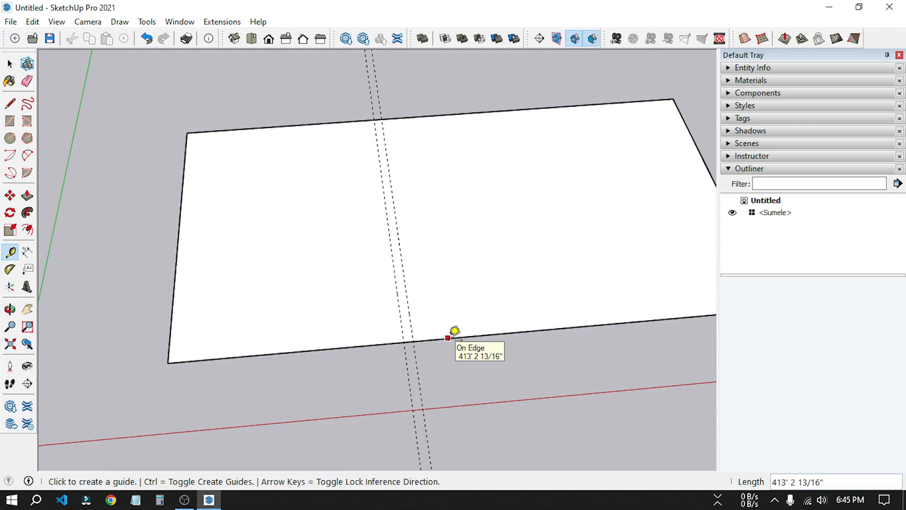
{"action": "key", "text": "ctrl+z"}
{"action": "key", "text": "ctrl+z"}
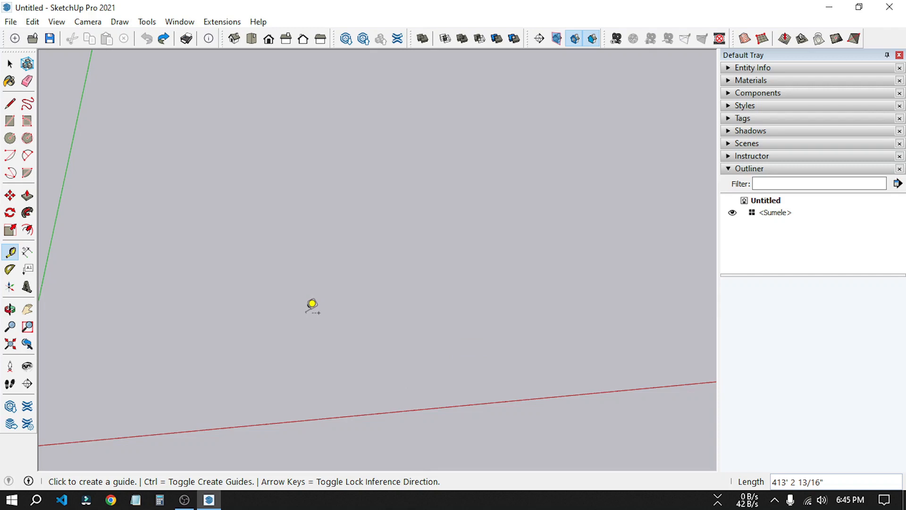
Step: Draw a 30' by 30' rectangle on the ground plane near the origin
{"action": "key", "text": "r"}
{"action": "scroll", "coordinate": [480, 263], "scroll_direction": "down", "scroll_amount": 2}
{"action": "scroll", "coordinate": [195, 341], "scroll_direction": "up", "scroll_amount": 1}
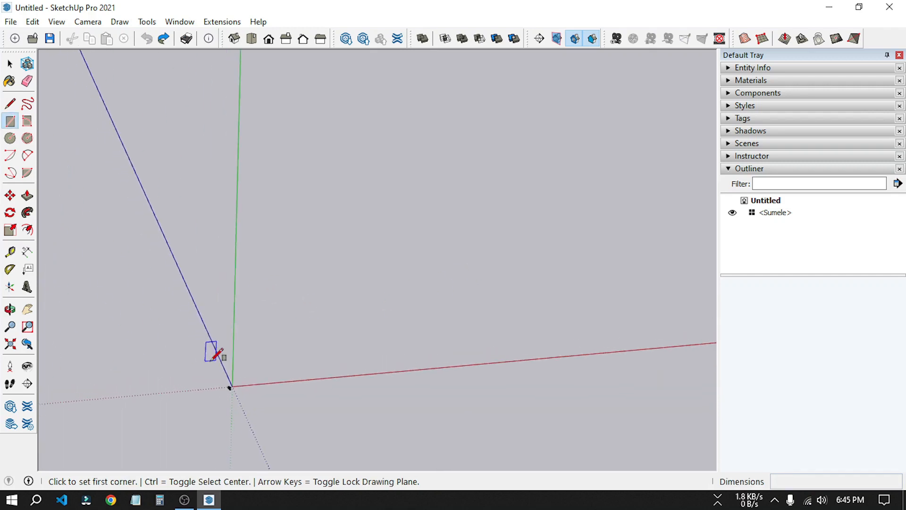
{"action": "scroll", "coordinate": [264, 362], "scroll_direction": "up", "scroll_amount": 1}
{"action": "scroll", "coordinate": [195, 369], "scroll_direction": "down", "scroll_amount": 1}
{"action": "scroll", "coordinate": [301, 293], "scroll_direction": "up", "scroll_amount": 2}
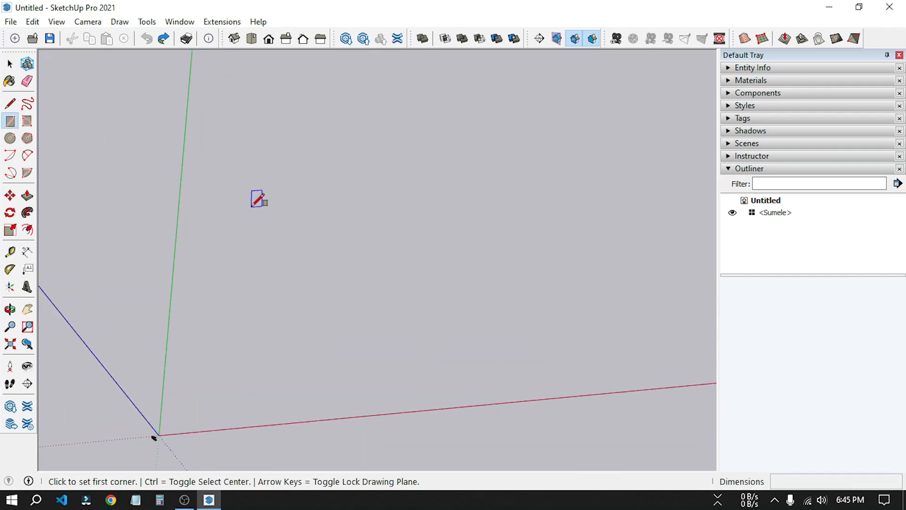
{"action": "left_click", "coordinate": [251, 201]}
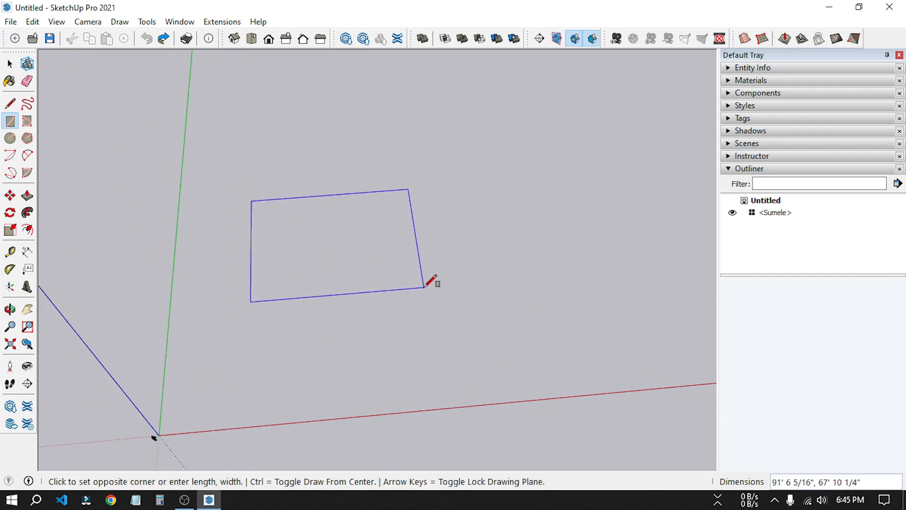
{"action": "type", "text": "30"}
{"action": "key", "text": "shift"}
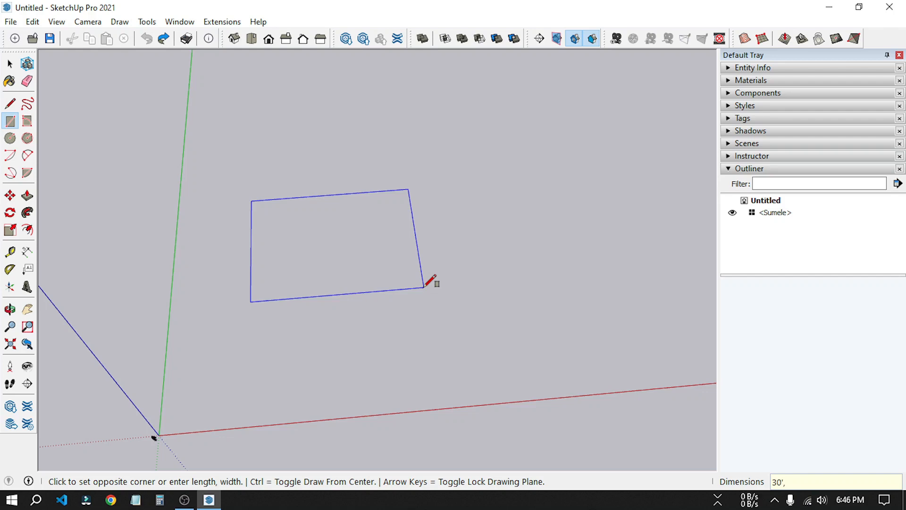
{"action": "type", "text": "'"}
{"action": "key", "text": "Return"}
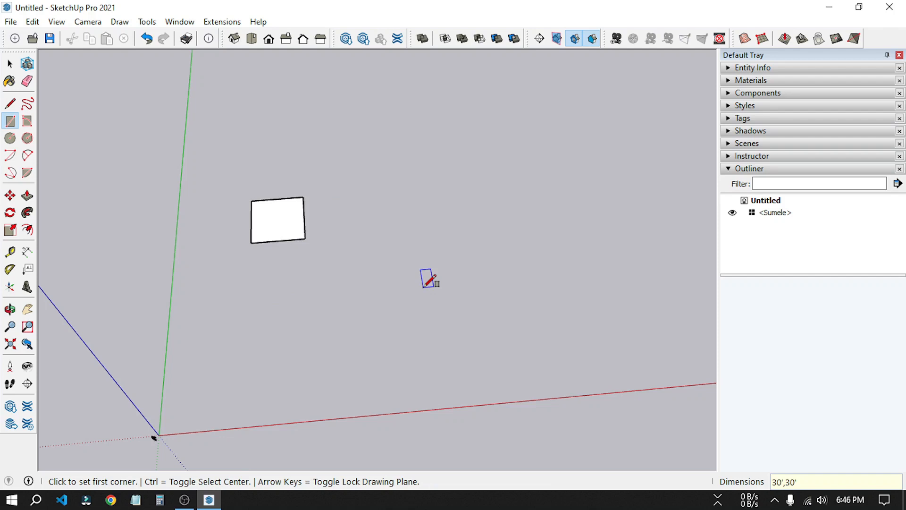
Step: Place a guide about 10'4" inside the square's left edge, and a parallel second guide 6'4" to the right of it
{"action": "scroll", "coordinate": [202, 219], "scroll_direction": "up", "scroll_amount": 6}
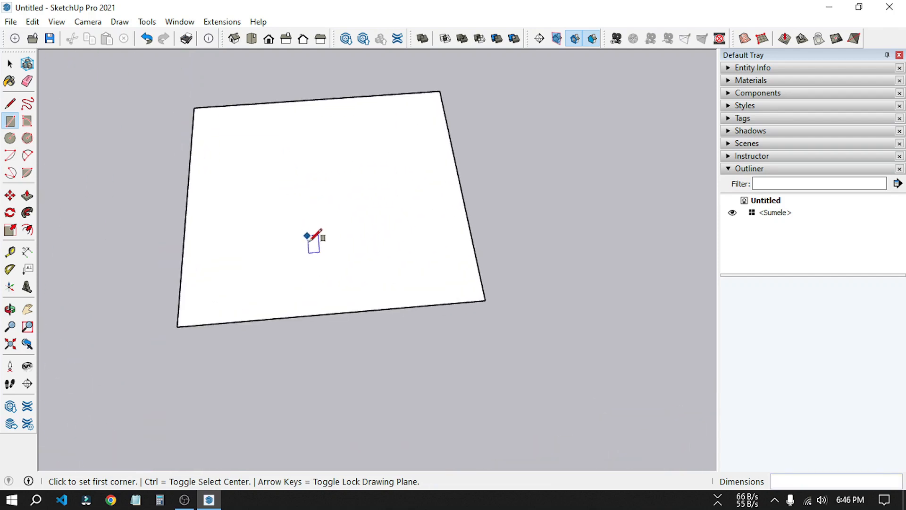
{"action": "scroll", "coordinate": [279, 150], "scroll_direction": "up", "scroll_amount": 2}
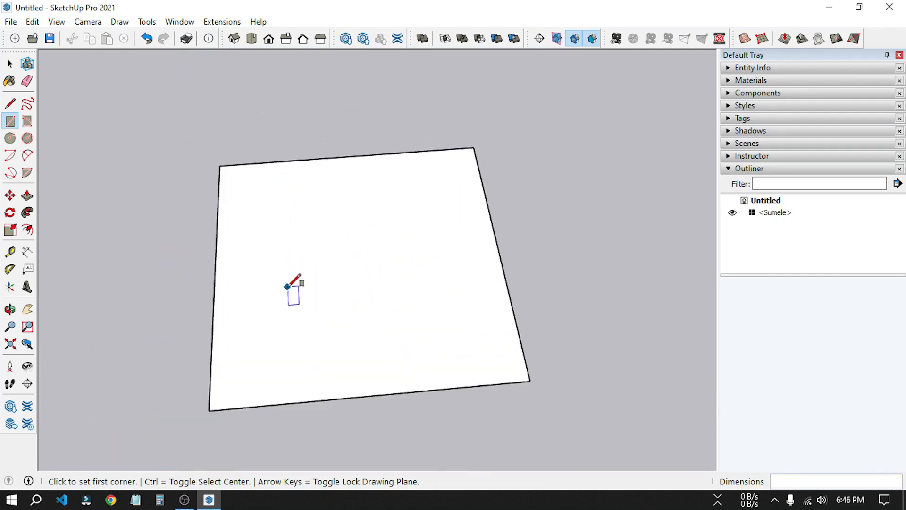
{"action": "key", "text": "t"}
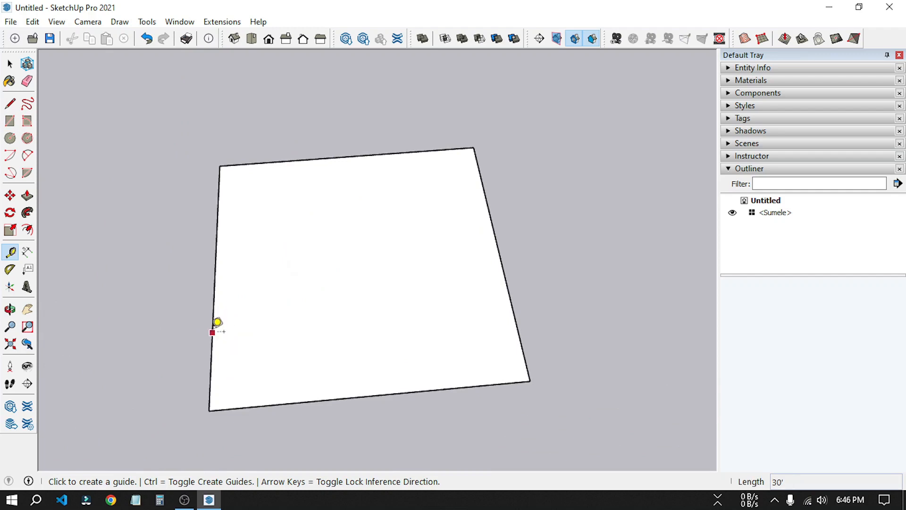
{"action": "left_click", "coordinate": [212, 333]}
{"action": "left_click", "coordinate": [324, 341]}
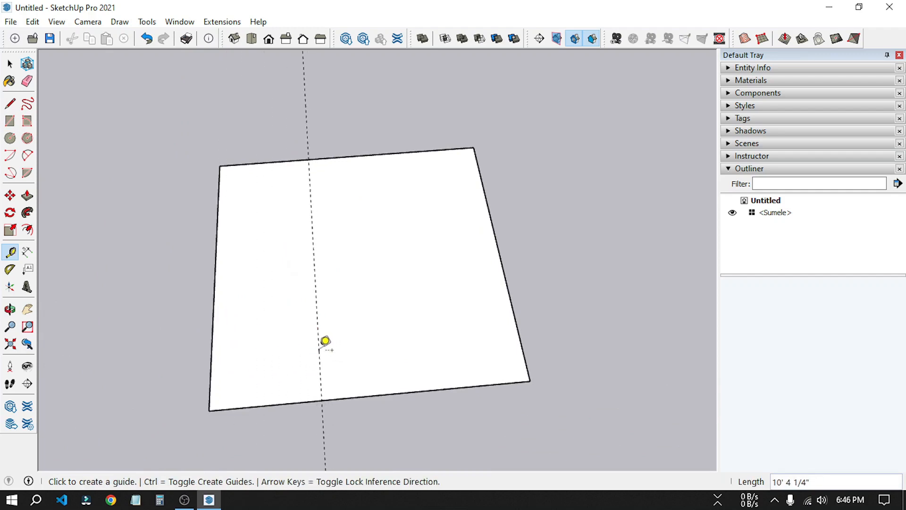
{"action": "left_click", "coordinate": [320, 357]}
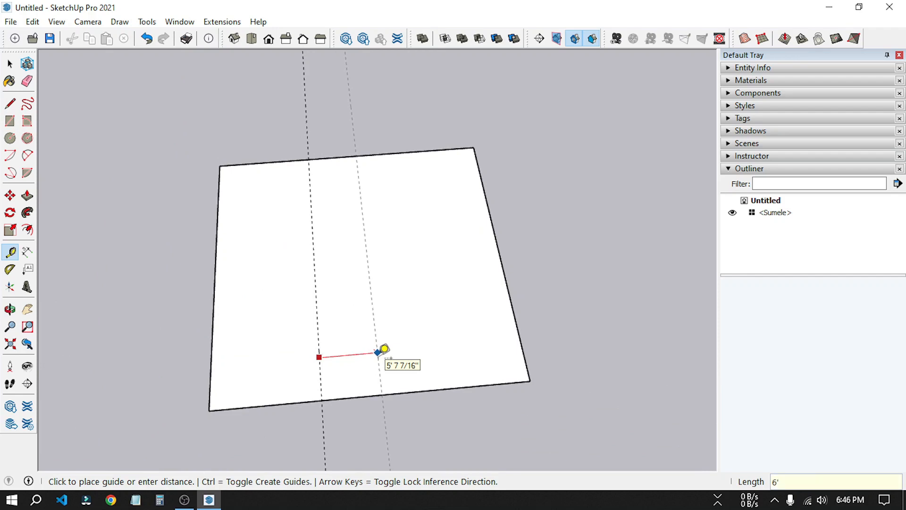
{"action": "left_click", "coordinate": [378, 352]}
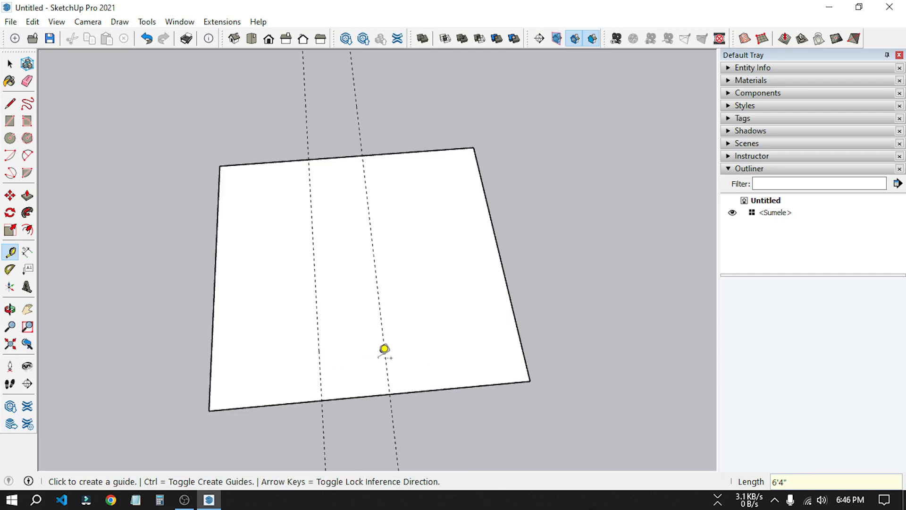
{"action": "scroll", "coordinate": [330, 309], "scroll_direction": "up", "scroll_amount": 2}
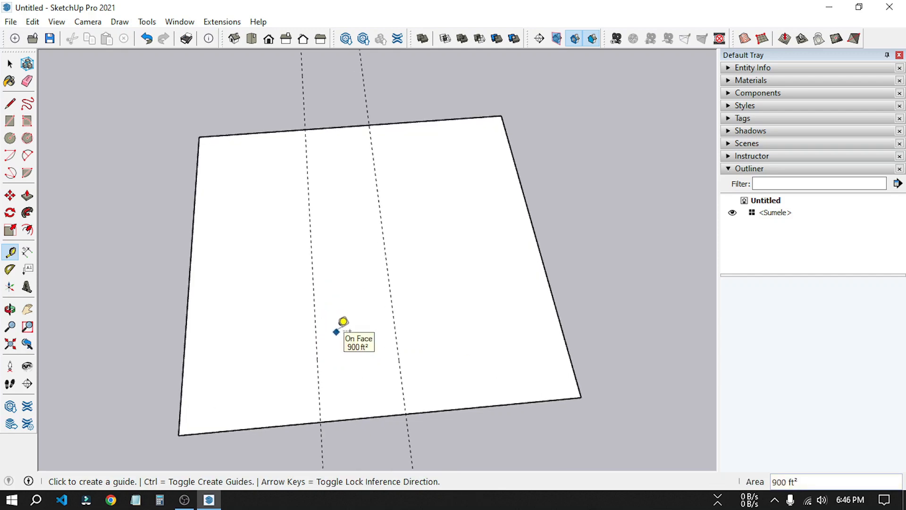
{"action": "scroll", "coordinate": [343, 322], "scroll_direction": "down", "scroll_amount": 1}
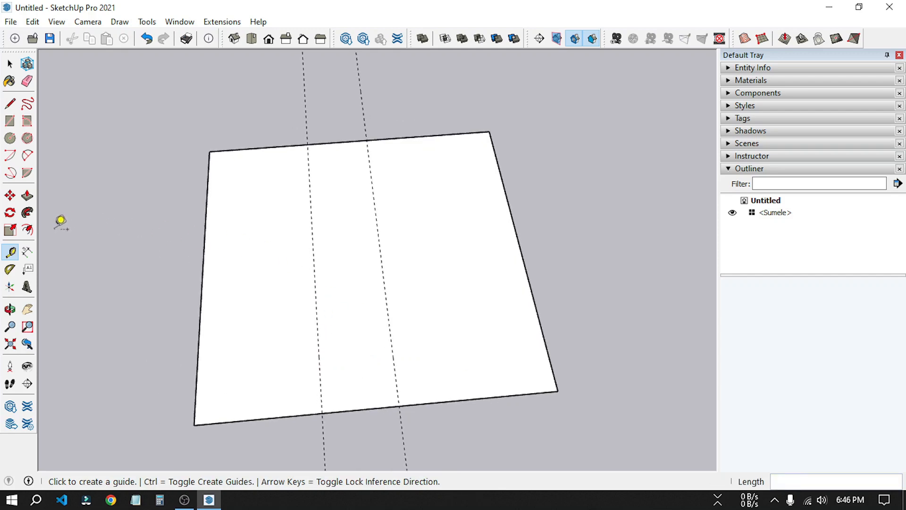
Step: Offset the square's outline inward by about 1'1" to form a wall strip around the perimeter
{"action": "left_click", "coordinate": [28, 229]}
{"action": "left_click", "coordinate": [256, 257]}
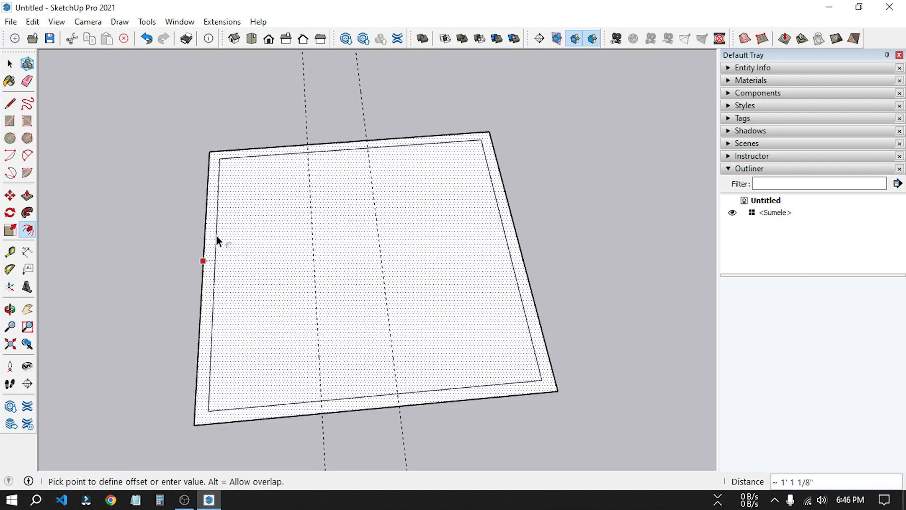
{"action": "left_click", "coordinate": [216, 237]}
Step: Draw two short lines across the front wall strip, one along each guide, from the inner edge to the outer edge
{"action": "scroll", "coordinate": [326, 402], "scroll_direction": "up", "scroll_amount": 1}
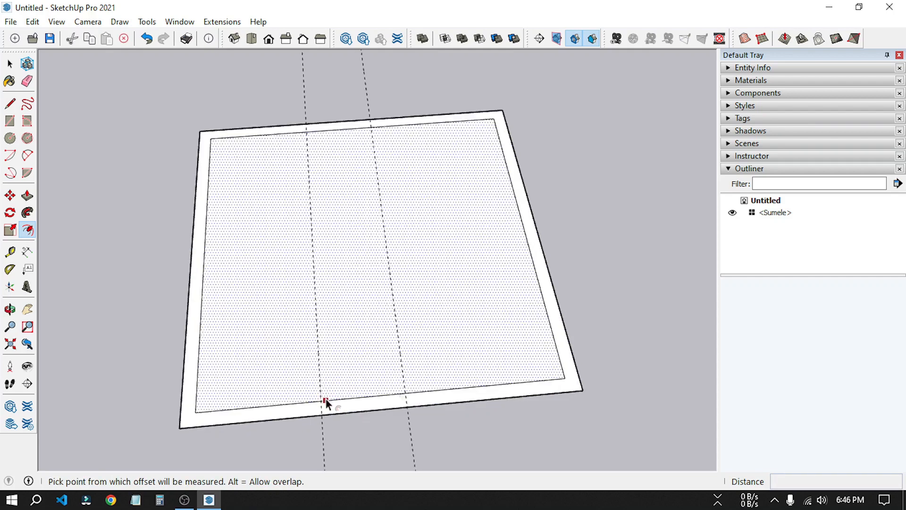
{"action": "scroll", "coordinate": [326, 403], "scroll_direction": "up", "scroll_amount": 2}
{"action": "key", "text": "l"}
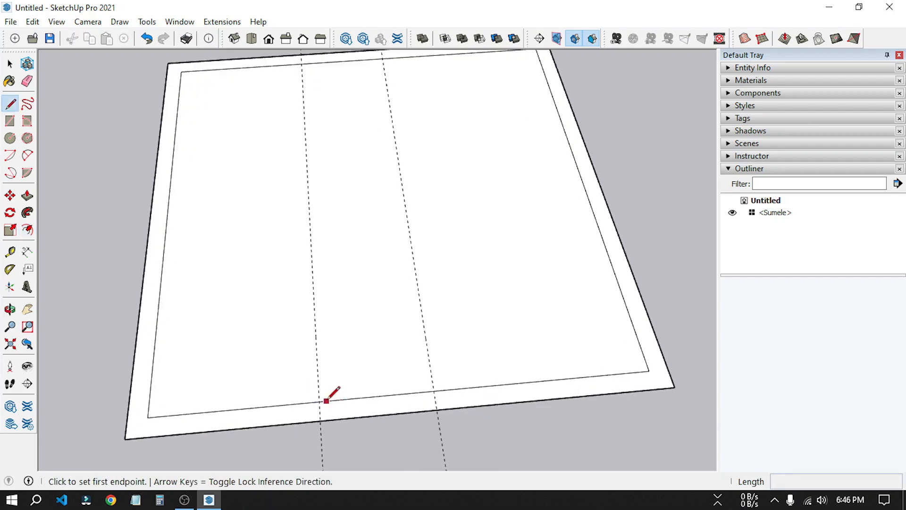
{"action": "left_click", "coordinate": [319, 400]}
{"action": "left_click", "coordinate": [320, 419]}
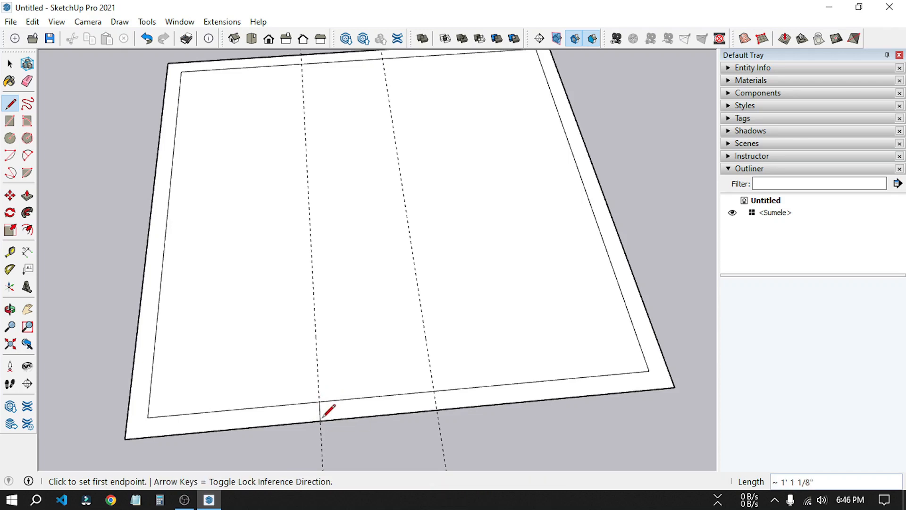
{"action": "left_click", "coordinate": [433, 391]}
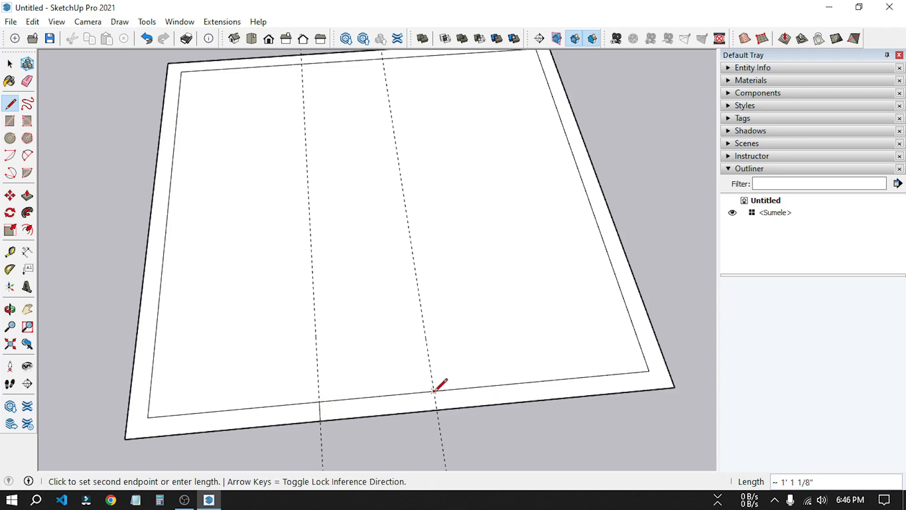
{"action": "left_click", "coordinate": [436, 409]}
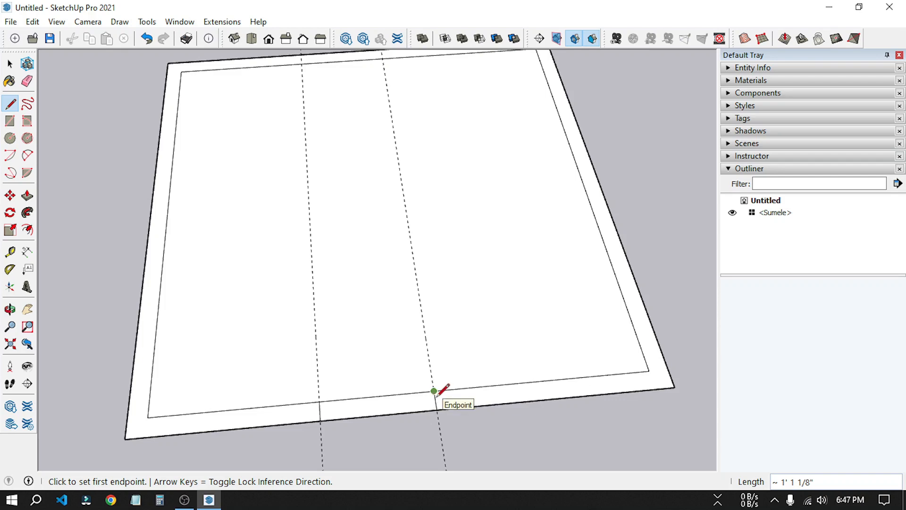
Step: Place a guide 10' inside the front wall's inner edge, parallel to it
{"action": "key", "text": "t"}
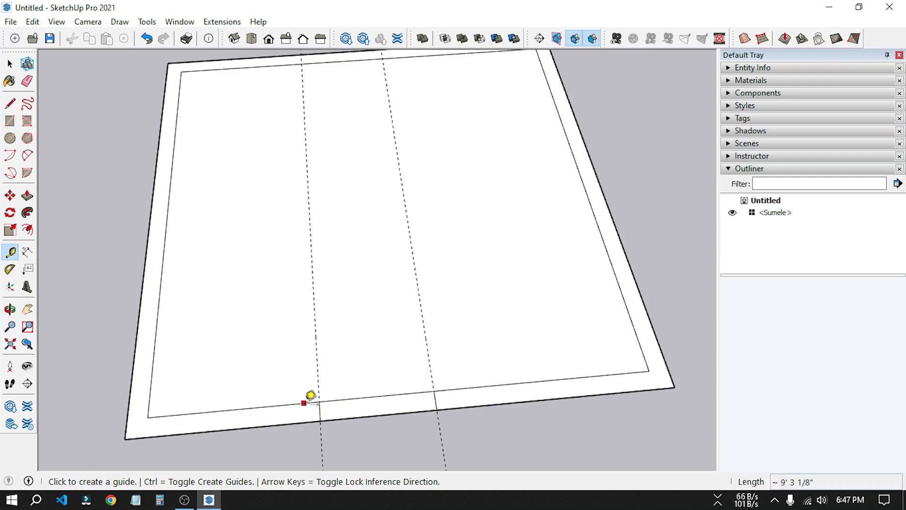
{"action": "left_click", "coordinate": [304, 403]}
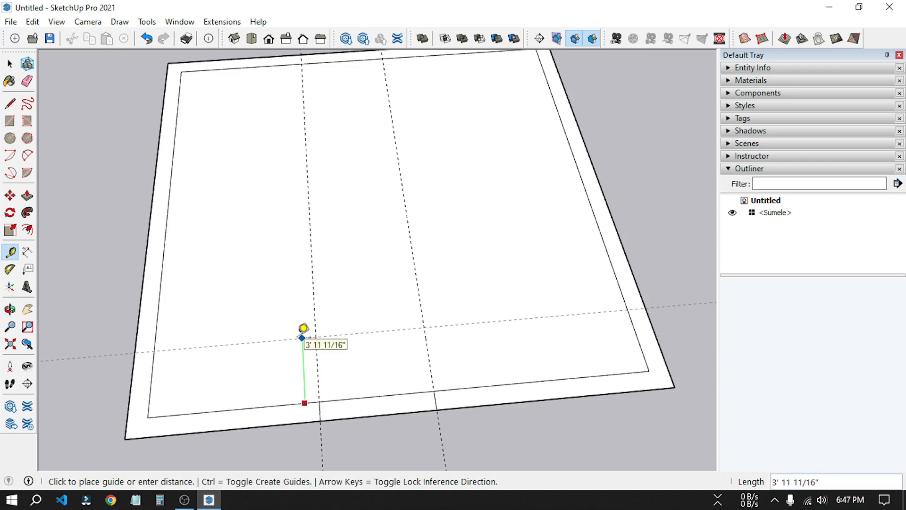
{"action": "type", "text": "10"}
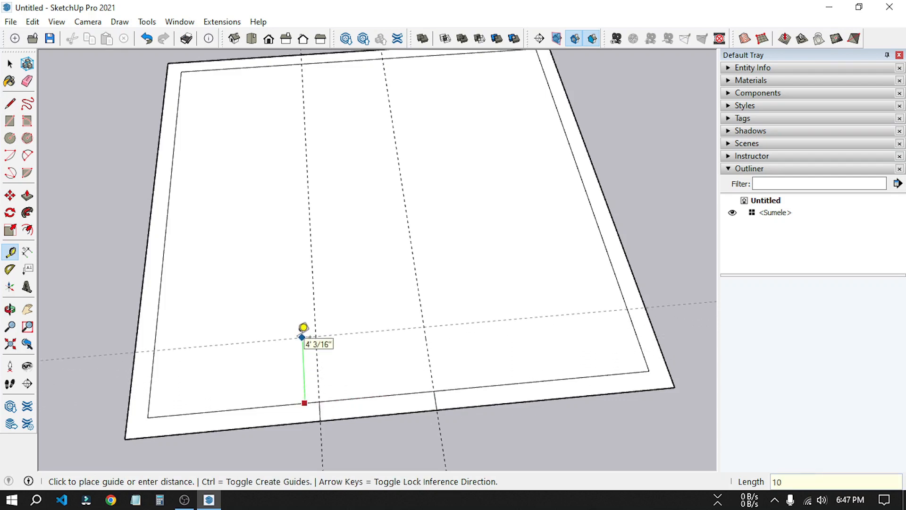
{"action": "key", "text": "Return"}
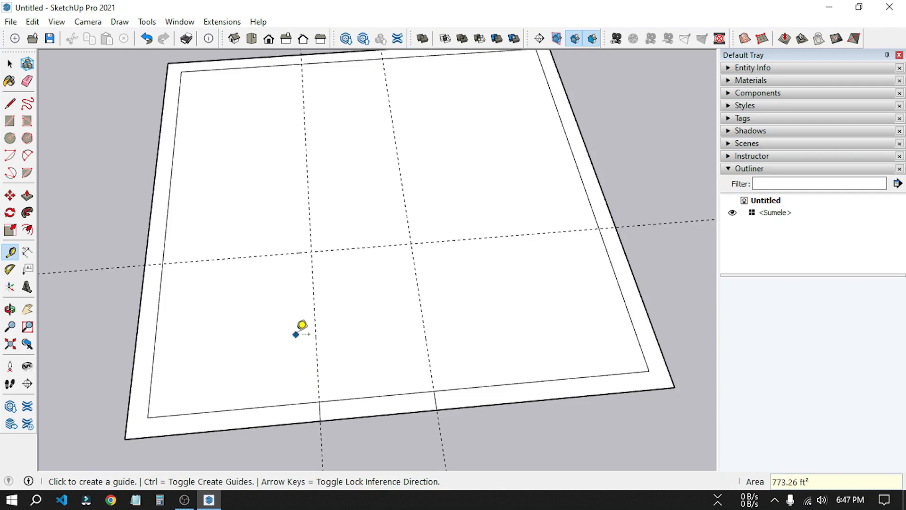
Step: Outline the left front room with lines along the 10' guide from the left inner wall edge and down the left guide to the front wall
{"action": "scroll", "coordinate": [321, 293], "scroll_direction": "up", "scroll_amount": 2}
{"action": "scroll", "coordinate": [351, 347], "scroll_direction": "down", "scroll_amount": 2}
{"action": "scroll", "coordinate": [314, 259], "scroll_direction": "up", "scroll_amount": 3}
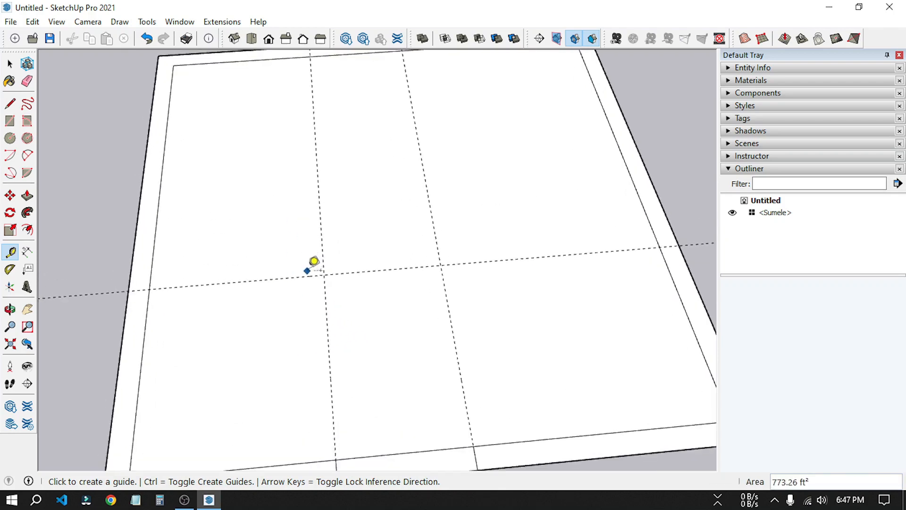
{"action": "scroll", "coordinate": [314, 272], "scroll_direction": "down", "scroll_amount": 1}
{"action": "scroll", "coordinate": [315, 277], "scroll_direction": "up", "scroll_amount": 1}
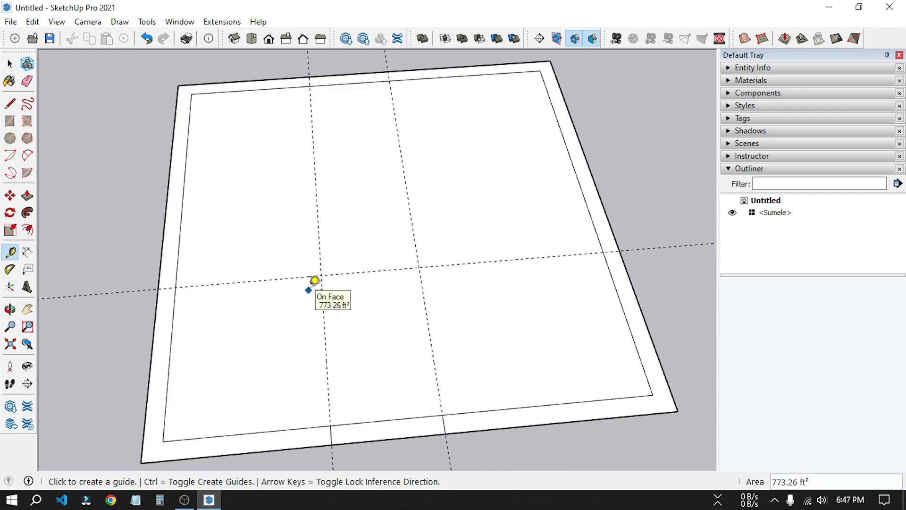
{"action": "key", "text": "l"}
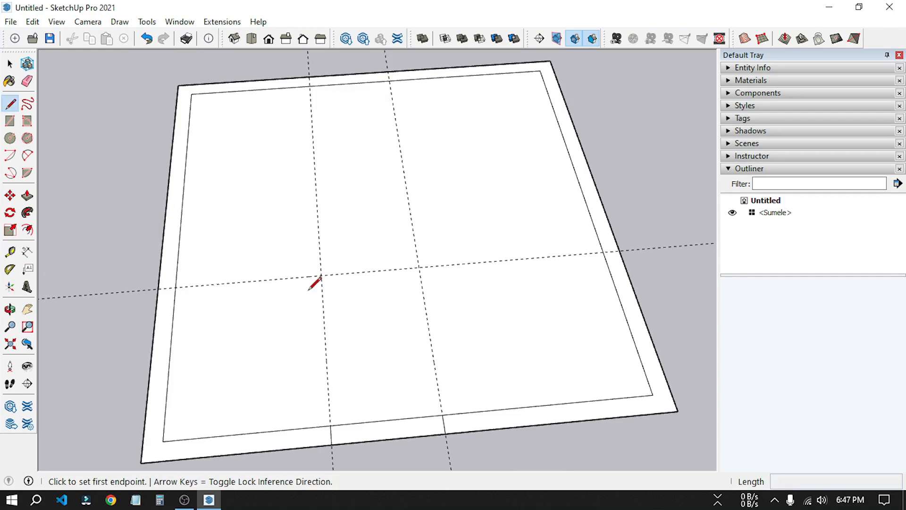
{"action": "left_click", "coordinate": [175, 286]}
{"action": "left_click", "coordinate": [321, 275]}
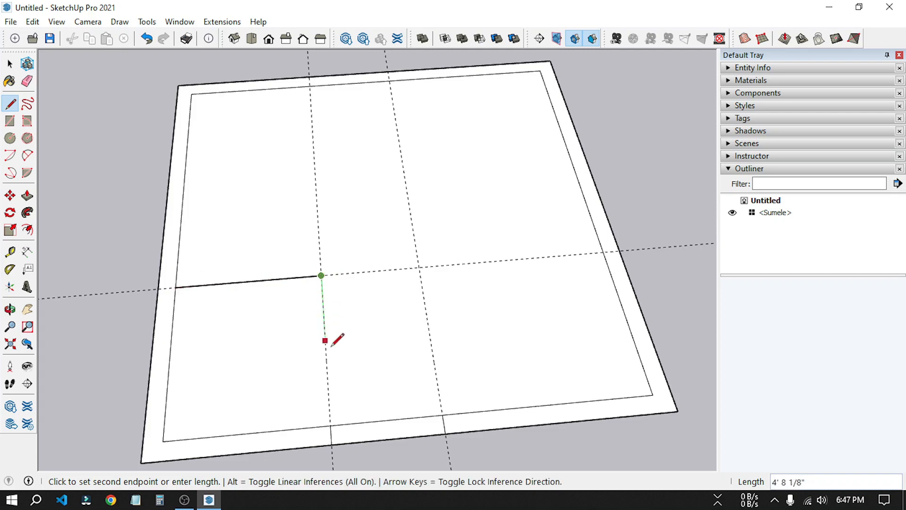
{"action": "left_click", "coordinate": [331, 426]}
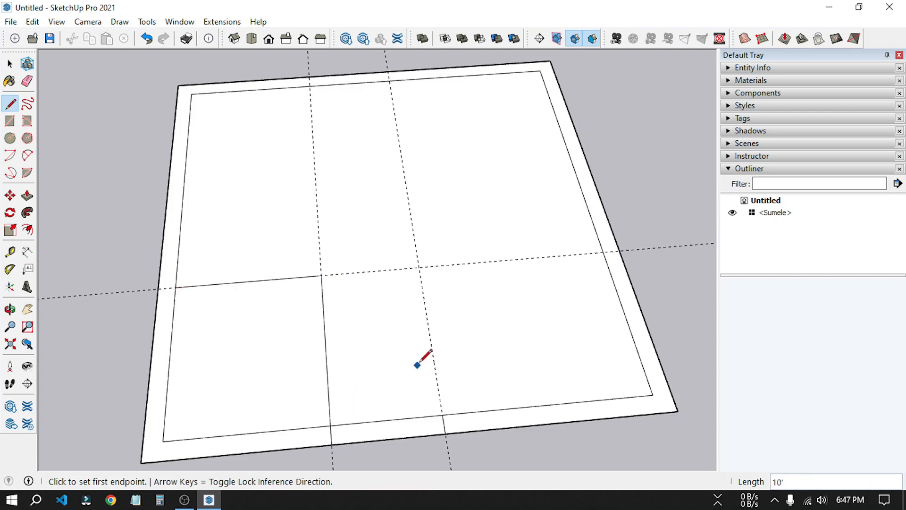
Step: Outline the right front room with lines up the right guide from the front wall and along the 10' guide to the right inner wall edge
{"action": "left_click", "coordinate": [443, 415]}
{"action": "left_click", "coordinate": [419, 268]}
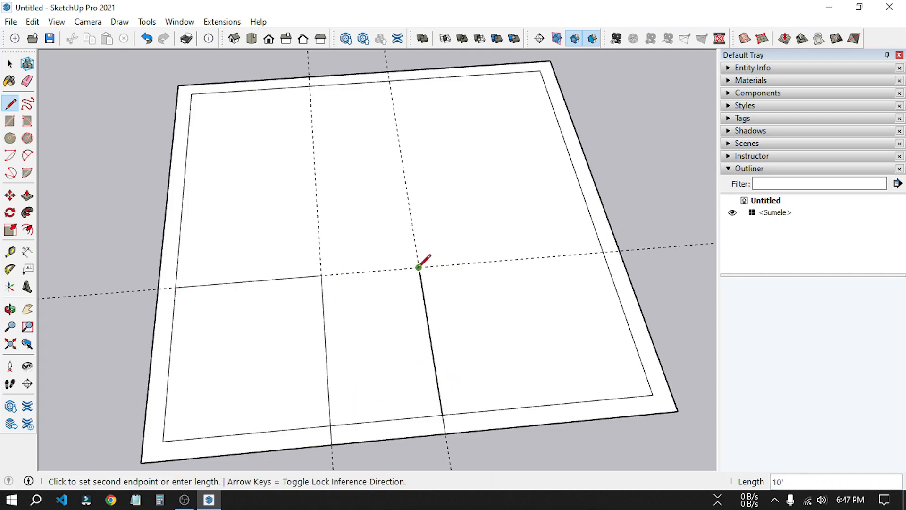
{"action": "left_click", "coordinate": [604, 252]}
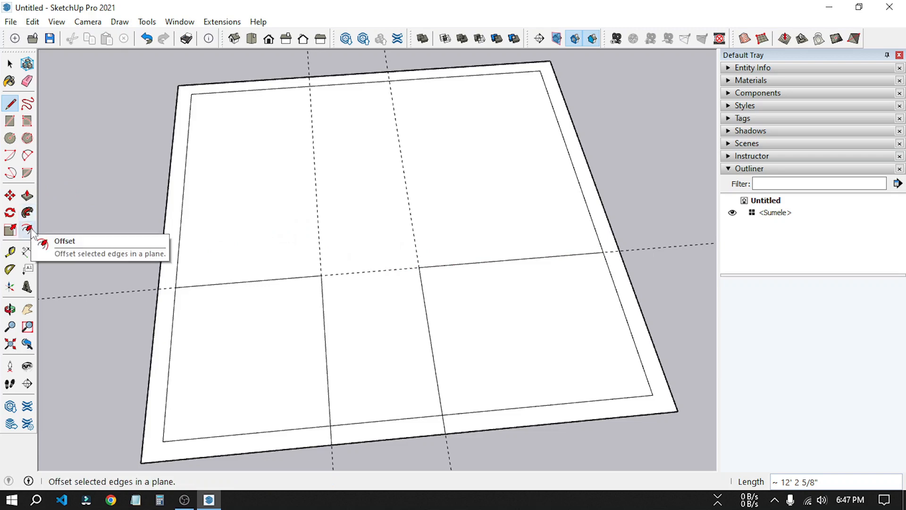
Step: Place guides 5" inside the two front rooms, offset from their shared back line and from each room's passage-side line
{"action": "scroll", "coordinate": [199, 297], "scroll_direction": "up", "scroll_amount": 3}
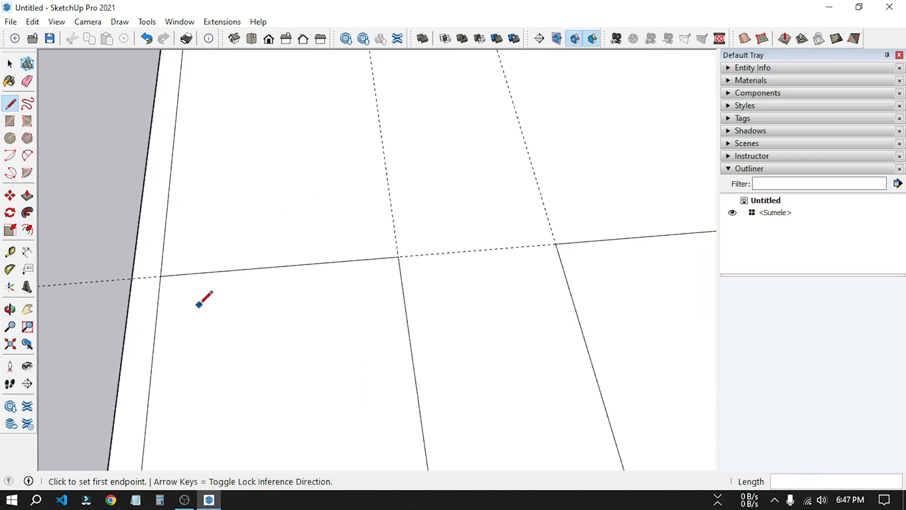
{"action": "scroll", "coordinate": [203, 298], "scroll_direction": "down", "scroll_amount": 2}
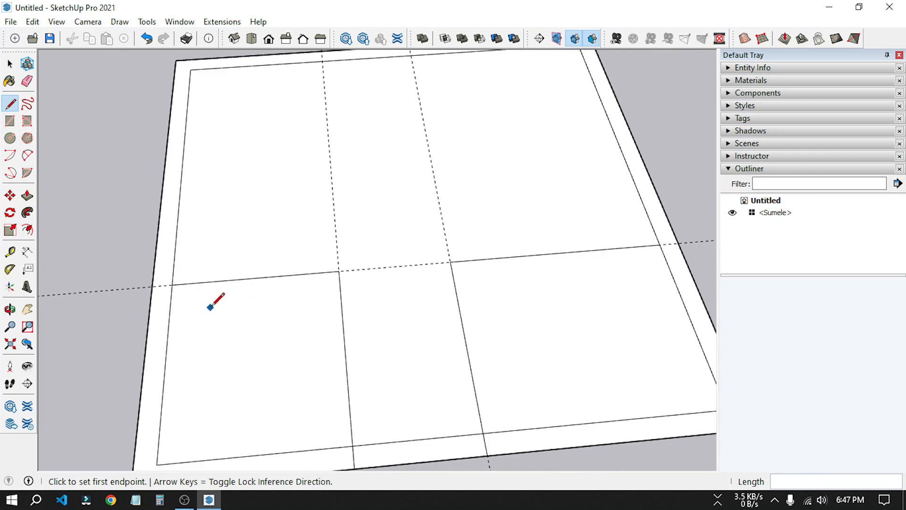
{"action": "key", "text": "t"}
{"action": "left_click", "coordinate": [237, 280]}
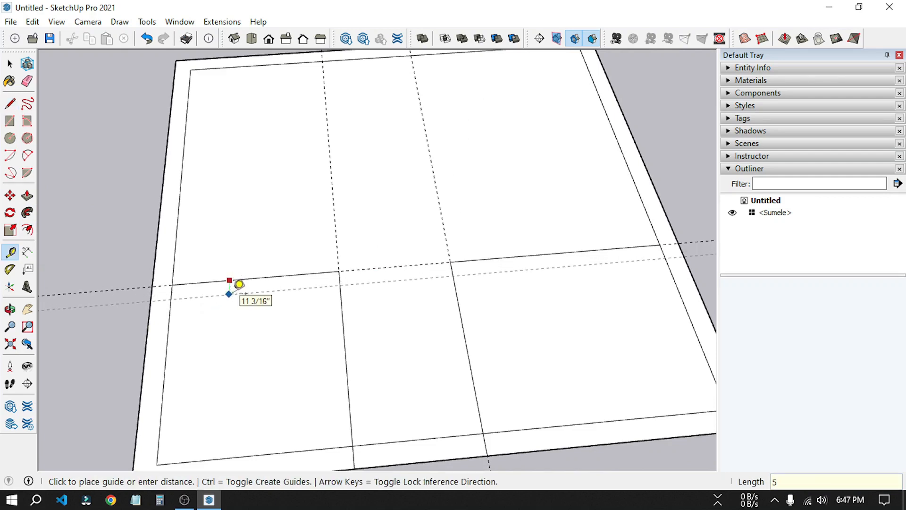
{"action": "key", "text": "Return"}
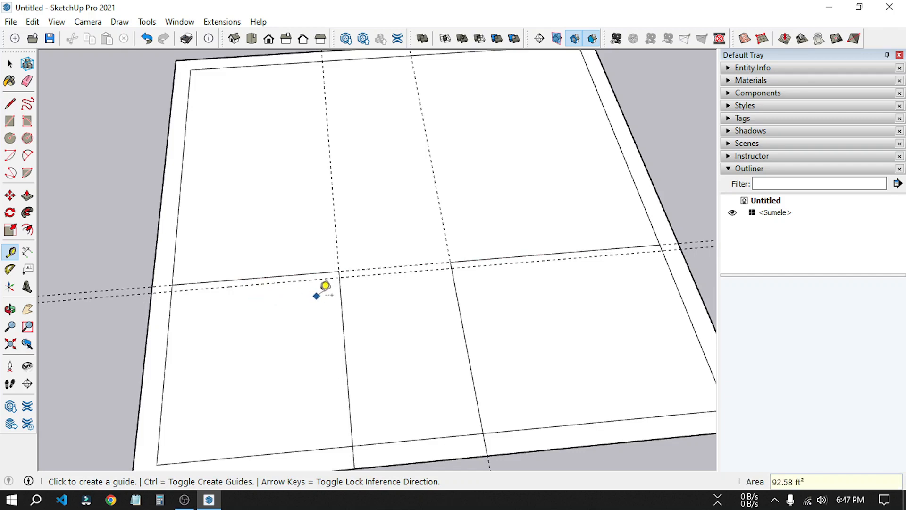
{"action": "left_click", "coordinate": [343, 322]}
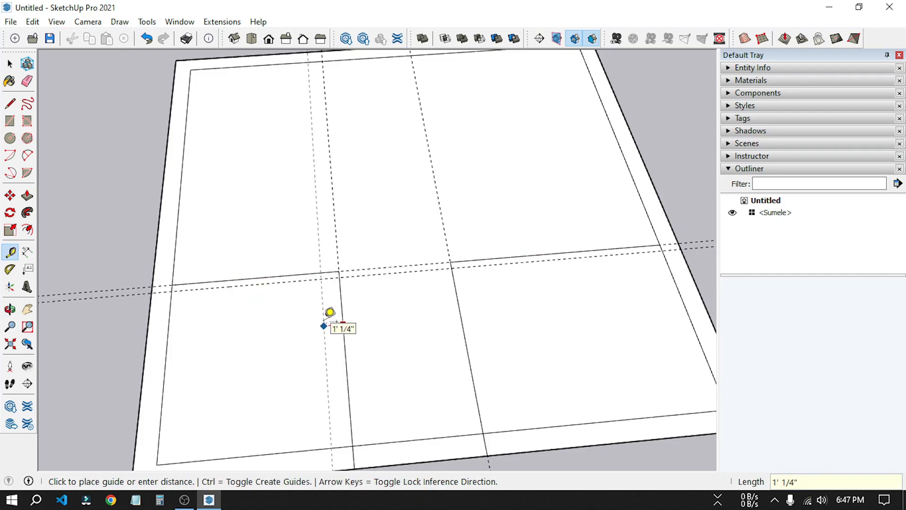
{"action": "key", "text": "Return"}
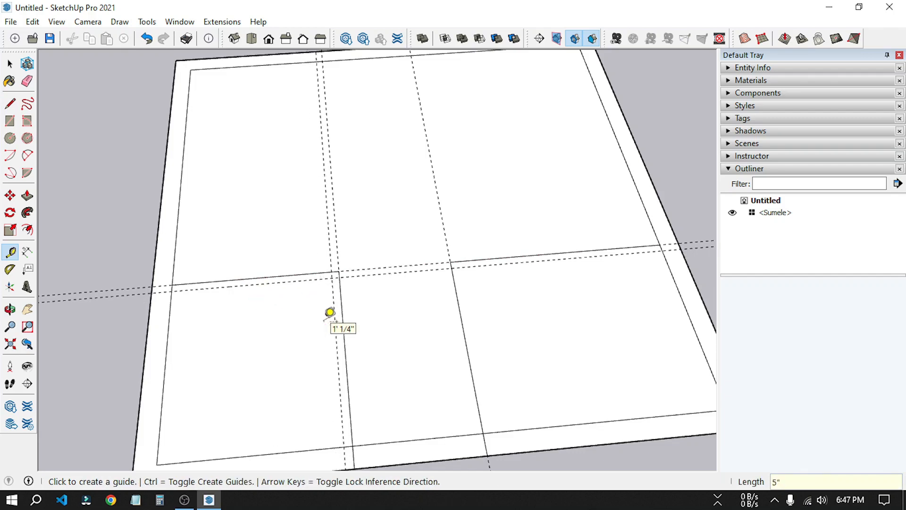
{"action": "left_click", "coordinate": [464, 328]}
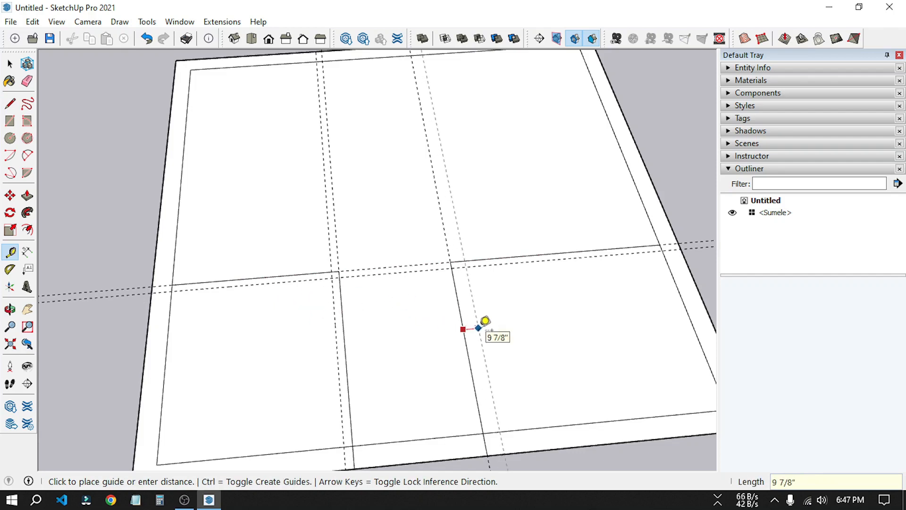
{"action": "key", "text": "Return"}
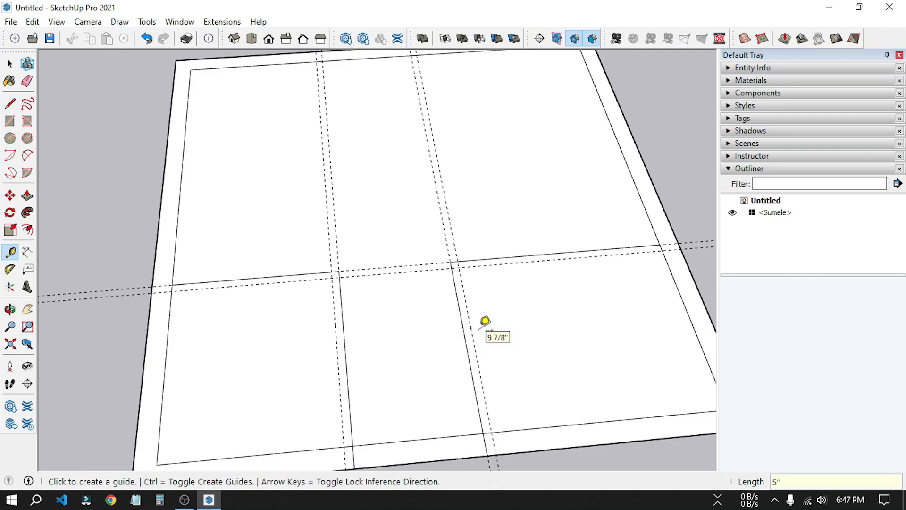
Step: Draw the left front room's inner partition lines along the 5" guides, from the left wall to the corner and down to the front wall
{"action": "scroll", "coordinate": [198, 204], "scroll_direction": "up", "scroll_amount": 2}
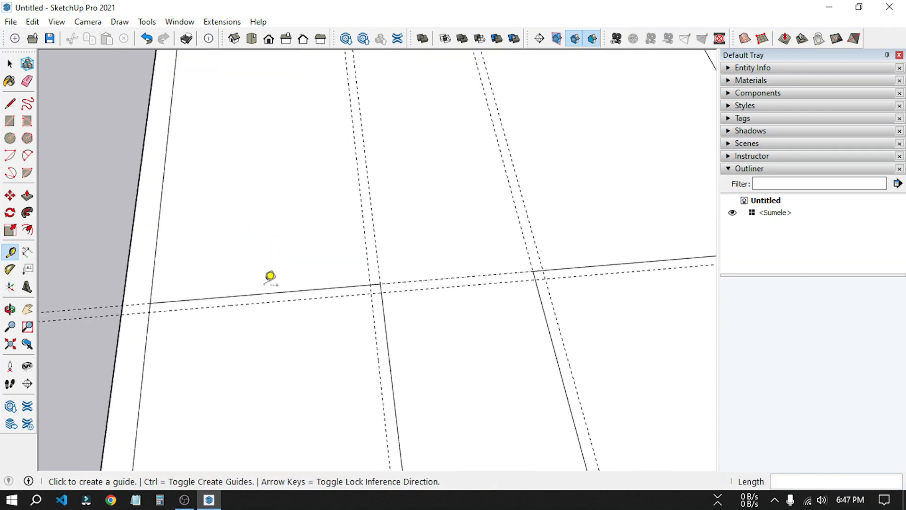
{"action": "key", "text": "l"}
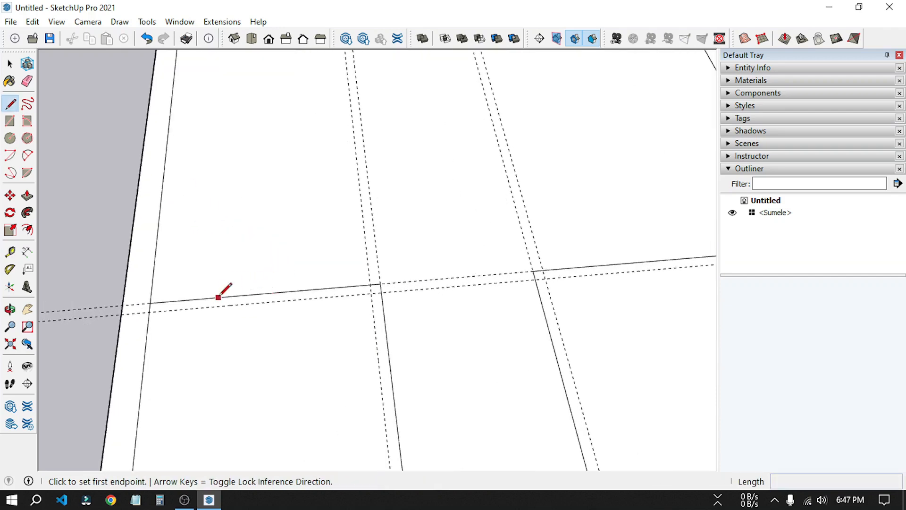
{"action": "left_click", "coordinate": [149, 312]}
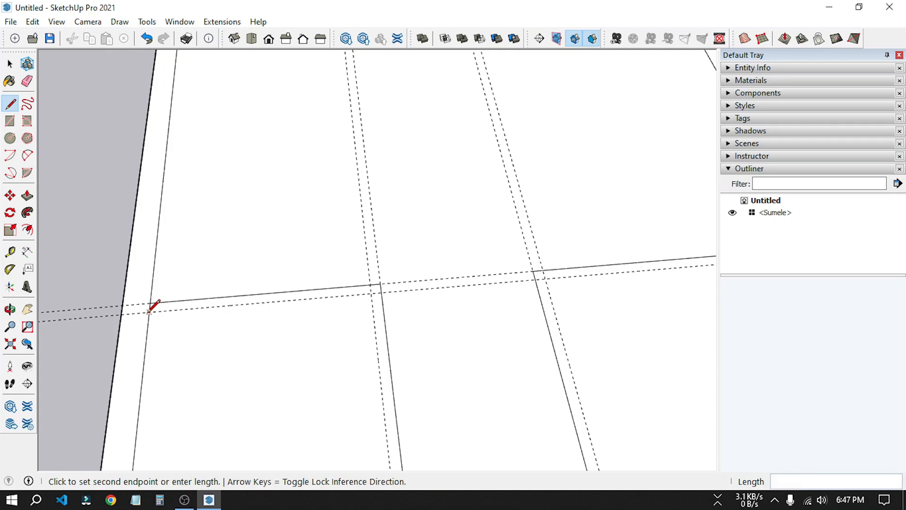
{"action": "left_click", "coordinate": [372, 293]}
{"action": "scroll", "coordinate": [378, 371], "scroll_direction": "down", "scroll_amount": 3}
{"action": "scroll", "coordinate": [380, 373], "scroll_direction": "up", "scroll_amount": 2}
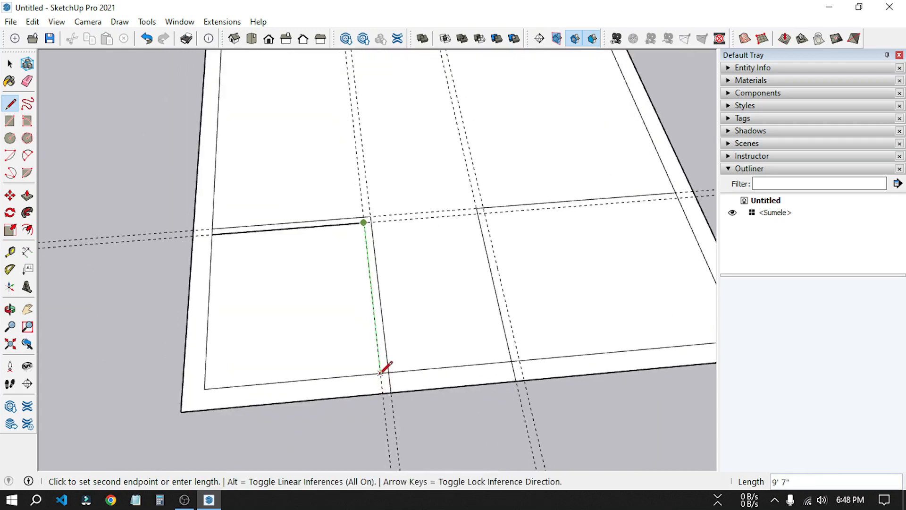
{"action": "left_click", "coordinate": [380, 372]}
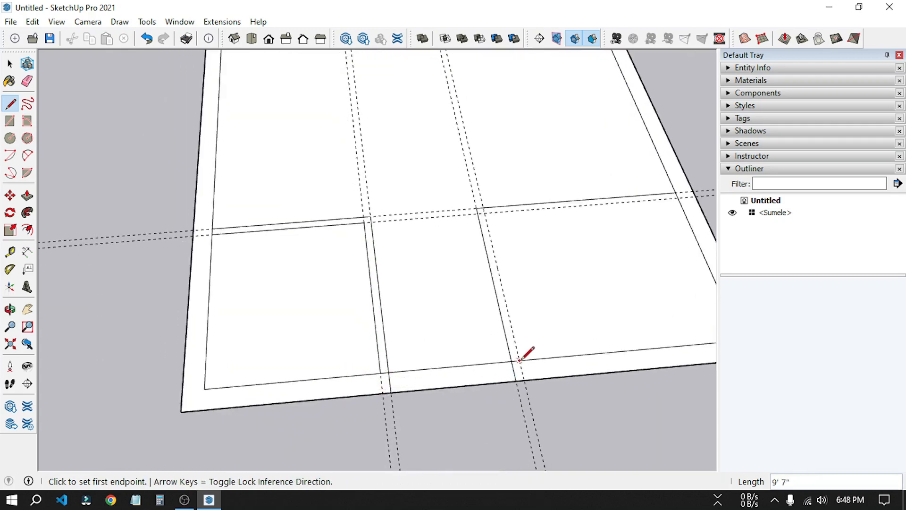
Step: Draw the right front room's inner partition lines along the 5" guides, from the front wall to the corner and across to the right wall
{"action": "scroll", "coordinate": [520, 360], "scroll_direction": "up", "scroll_amount": 3}
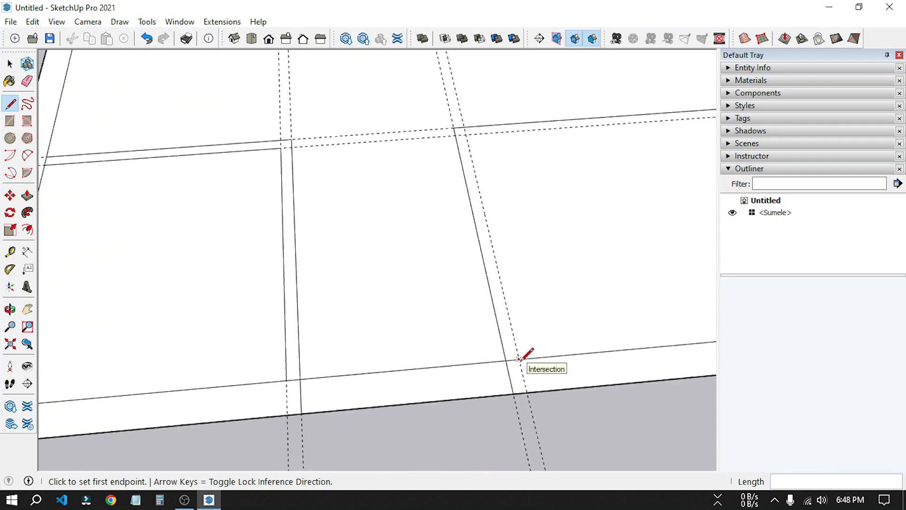
{"action": "left_click", "coordinate": [519, 358]}
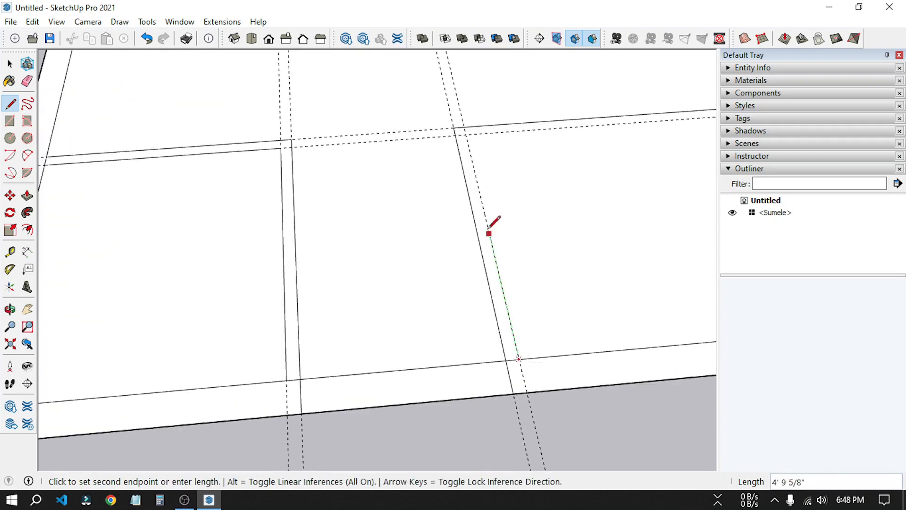
{"action": "left_click", "coordinate": [465, 134]}
{"action": "scroll", "coordinate": [449, 190], "scroll_direction": "down", "scroll_amount": 5}
{"action": "scroll", "coordinate": [552, 168], "scroll_direction": "up", "scroll_amount": 5}
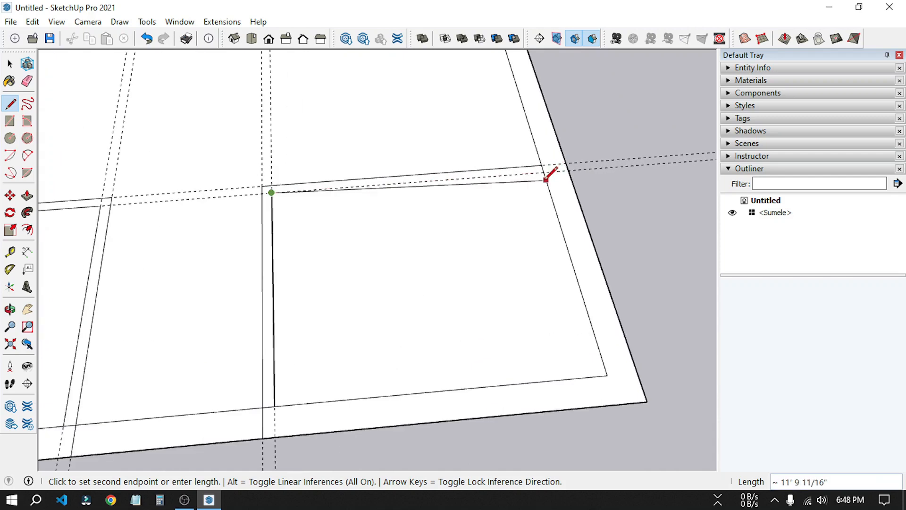
{"action": "left_click", "coordinate": [547, 168]}
Step: Erase all the guides crossing the floor plan
{"action": "scroll", "coordinate": [562, 174], "scroll_direction": "down", "scroll_amount": 3}
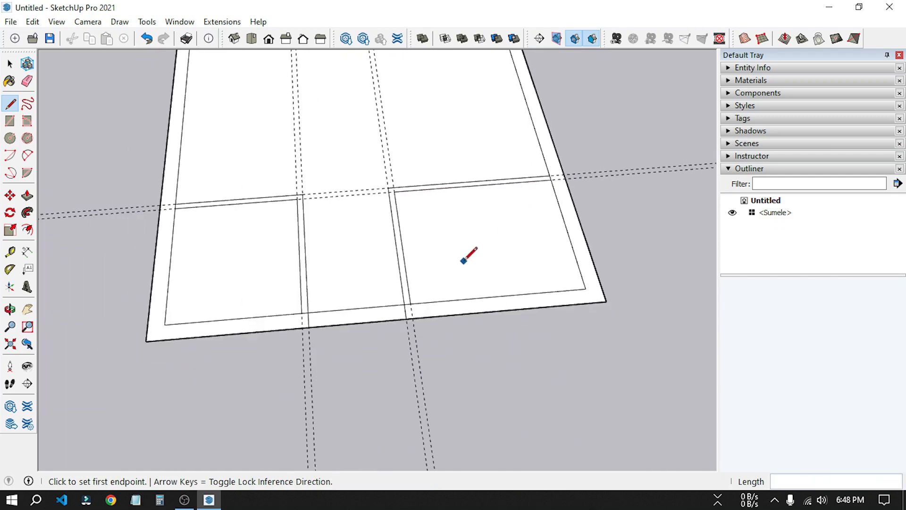
{"action": "scroll", "coordinate": [462, 262], "scroll_direction": "down", "scroll_amount": 2}
{"action": "key", "text": "e"}
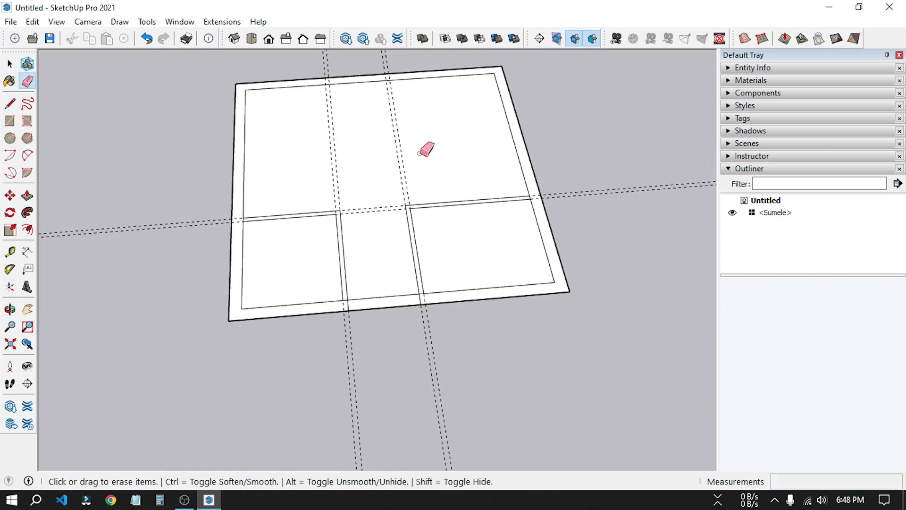
{"action": "mouse_move", "coordinate": [425, 150]}
{"action": "left_mouse_down"}
{"action": "mouse_move", "coordinate": [312, 150]}
{"action": "mouse_move", "coordinate": [365, 196]}
{"action": "mouse_move", "coordinate": [352, 212]}
{"action": "left_mouse_up"}
{"action": "scroll", "coordinate": [218, 239], "scroll_direction": "up", "scroll_amount": 1}
{"action": "scroll", "coordinate": [217, 239], "scroll_direction": "up", "scroll_amount": 1}
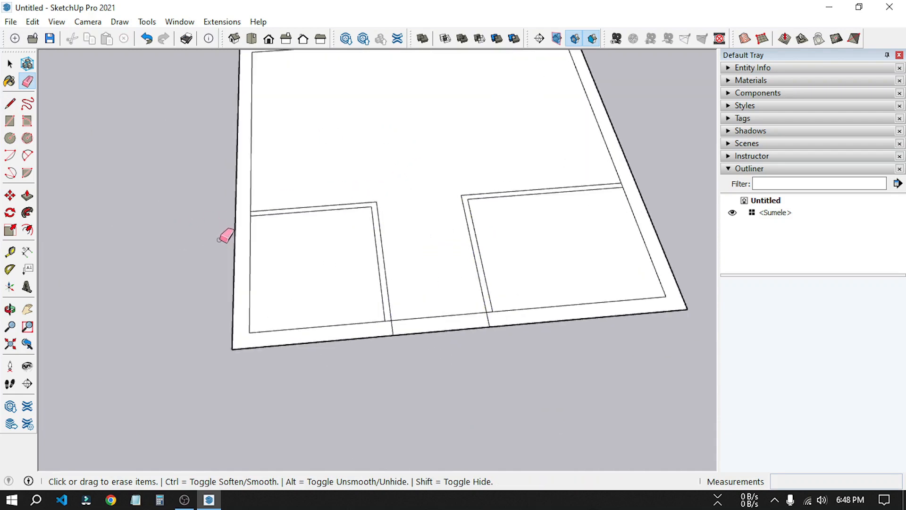
Step: Push/Pull the outer wall outline of the floor plan up 10'
{"action": "scroll", "coordinate": [238, 258], "scroll_direction": "down", "scroll_amount": 1}
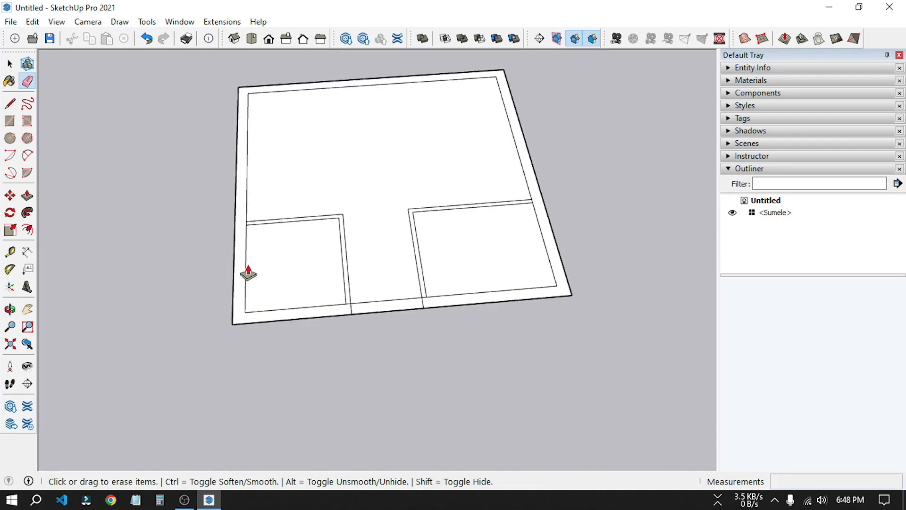
{"action": "key", "text": "p"}
{"action": "left_click", "coordinate": [240, 262]}
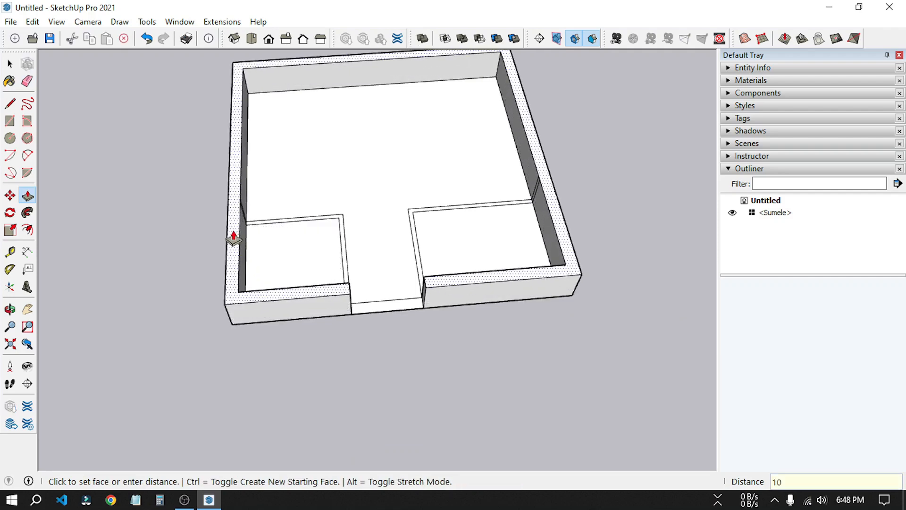
{"action": "type", "text": "10'"}
{"action": "key", "text": "Return"}
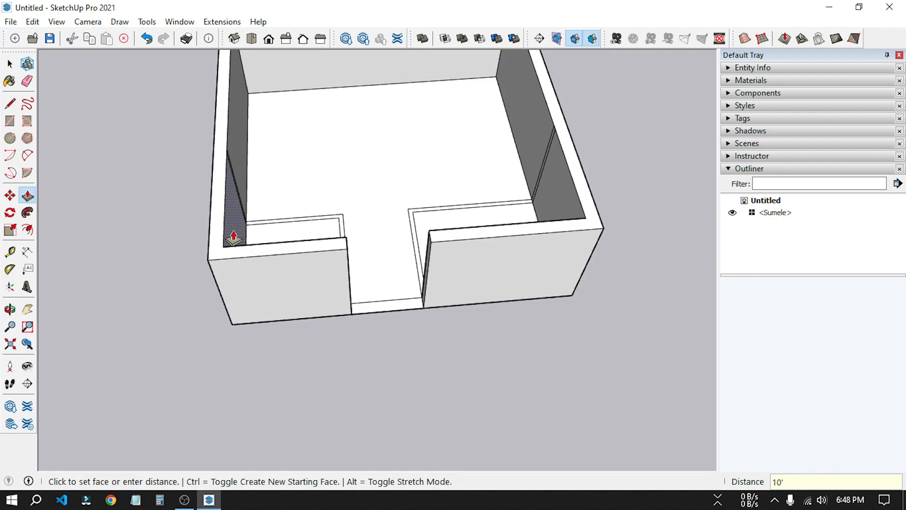
Step: Push/Pull the partition outlines of the left and right front rooms up 10' each
{"action": "scroll", "coordinate": [316, 217], "scroll_direction": "up", "scroll_amount": 5}
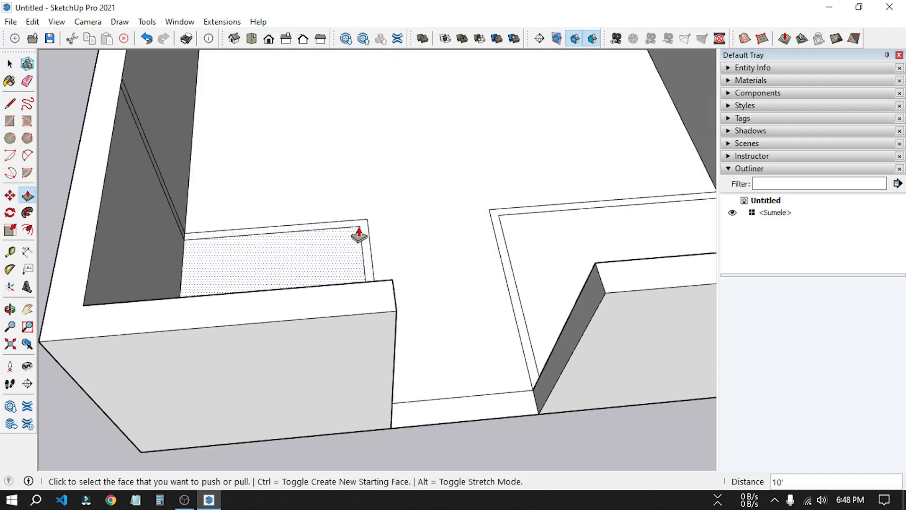
{"action": "left_click", "coordinate": [366, 236]}
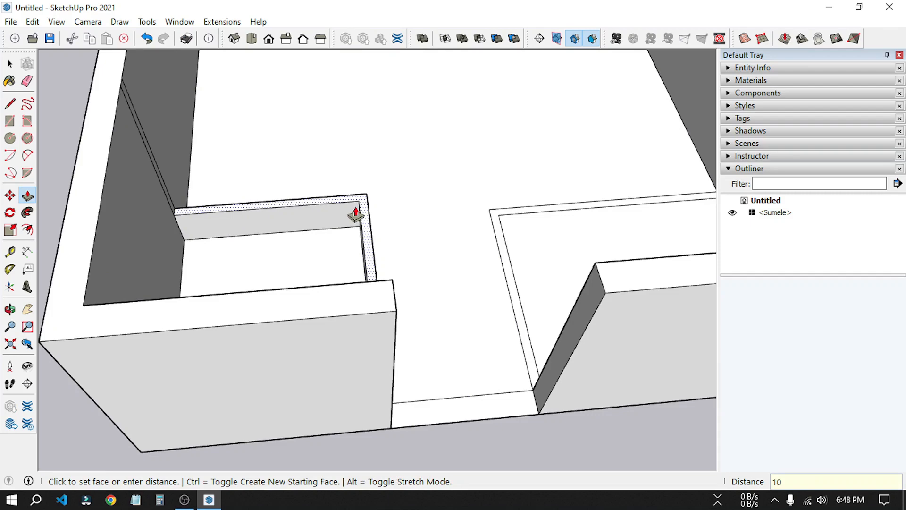
{"action": "double_click", "coordinate": [356, 215]}
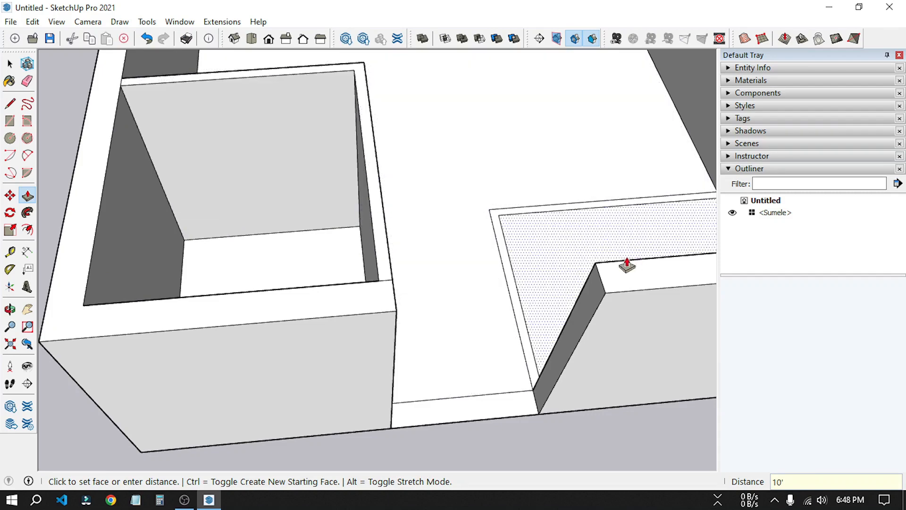
{"action": "left_click", "coordinate": [497, 244]}
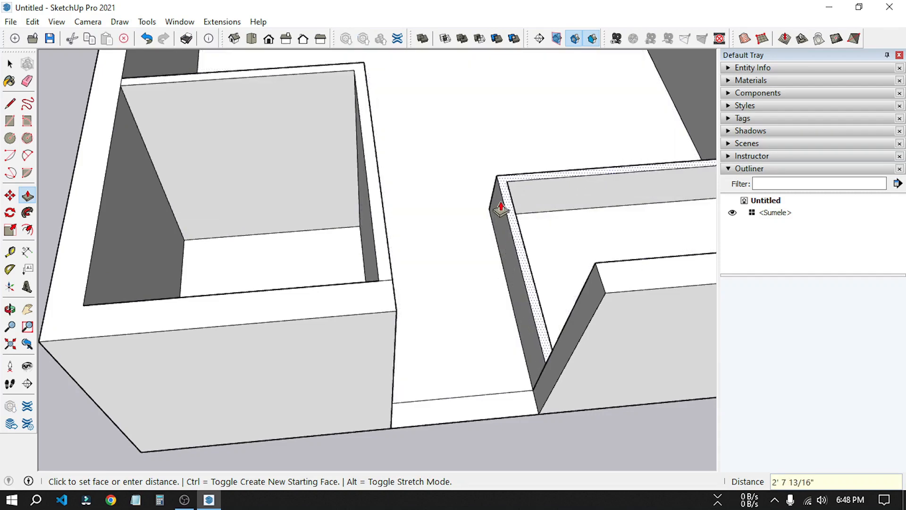
{"action": "type", "text": "10"}
{"action": "key", "text": "Return"}
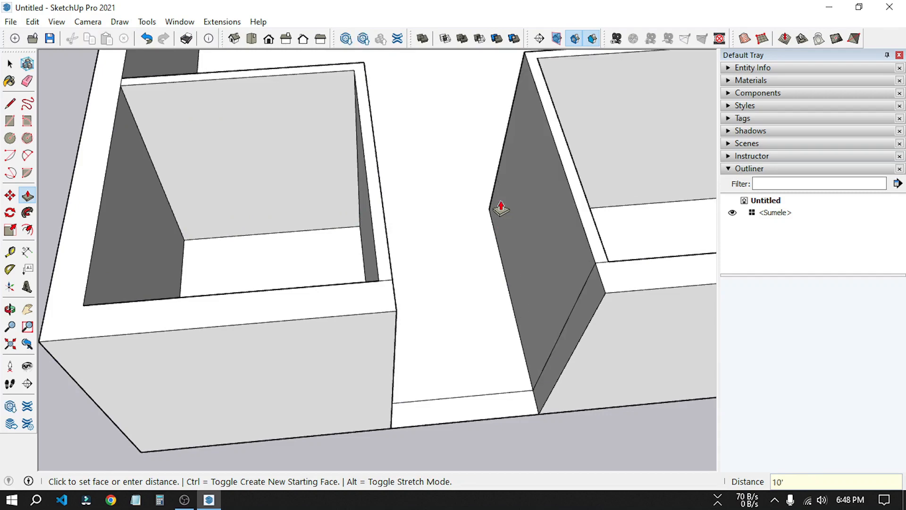
{"action": "scroll", "coordinate": [501, 207], "scroll_direction": "down", "scroll_amount": 5}
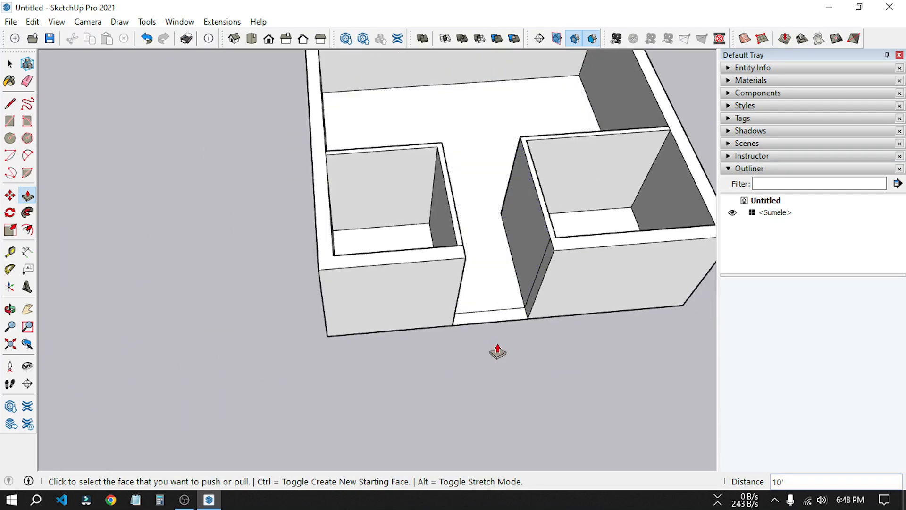
{"action": "key", "text": "space"}
Step: Examine the raised walls and the passage between the two front rooms from several angles
{"action": "scroll", "coordinate": [224, 388], "scroll_direction": "down", "scroll_amount": 3}
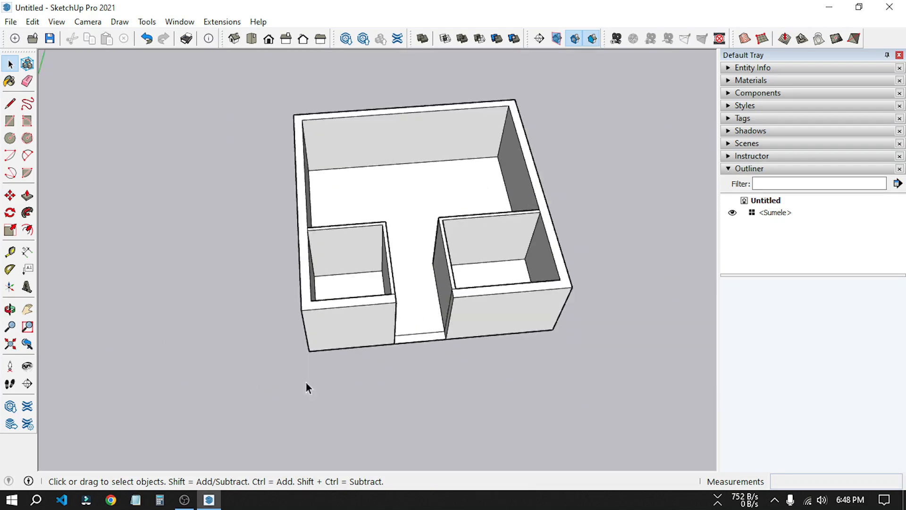
{"action": "middle_click_drag", "start_coordinate": [307, 384], "coordinate": [225, 384]}
{"action": "scroll", "coordinate": [415, 215], "scroll_direction": "up", "scroll_amount": 6}
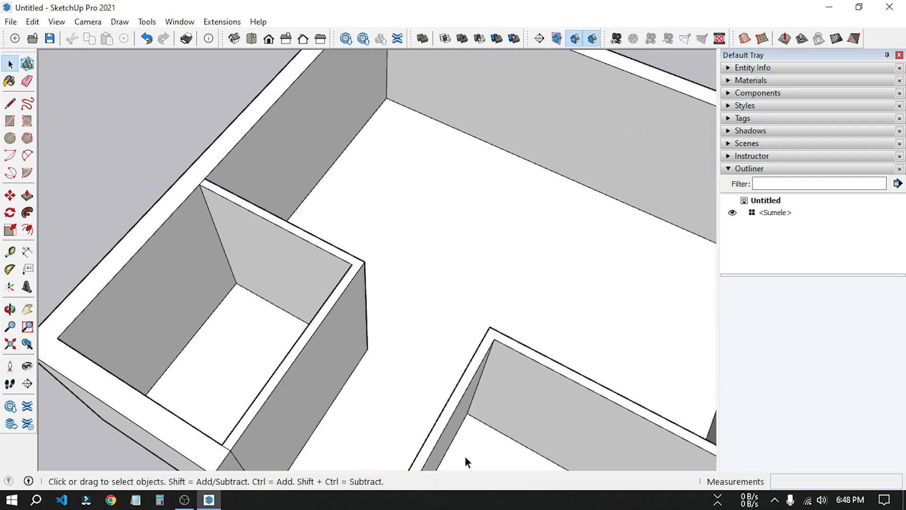
{"action": "middle_click_drag", "start_coordinate": [360, 369], "coordinate": [338, 374]}
{"action": "scroll", "coordinate": [398, 307], "scroll_direction": "down", "scroll_amount": 3}
{"action": "middle_click_drag", "start_coordinate": [398, 307], "coordinate": [425, 392]}
{"action": "scroll", "coordinate": [424, 392], "scroll_direction": "up", "scroll_amount": 4}
{"action": "scroll", "coordinate": [423, 388], "scroll_direction": "up", "scroll_amount": 4}
{"action": "scroll", "coordinate": [404, 401], "scroll_direction": "down", "scroll_amount": 2}
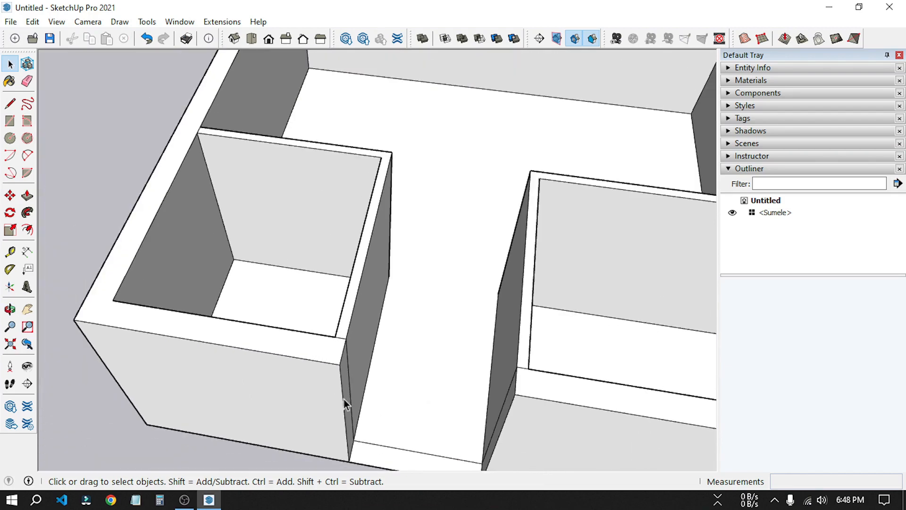
Step: Measure the passage's clear width between the two front rooms' partitions
{"action": "key", "text": "t"}
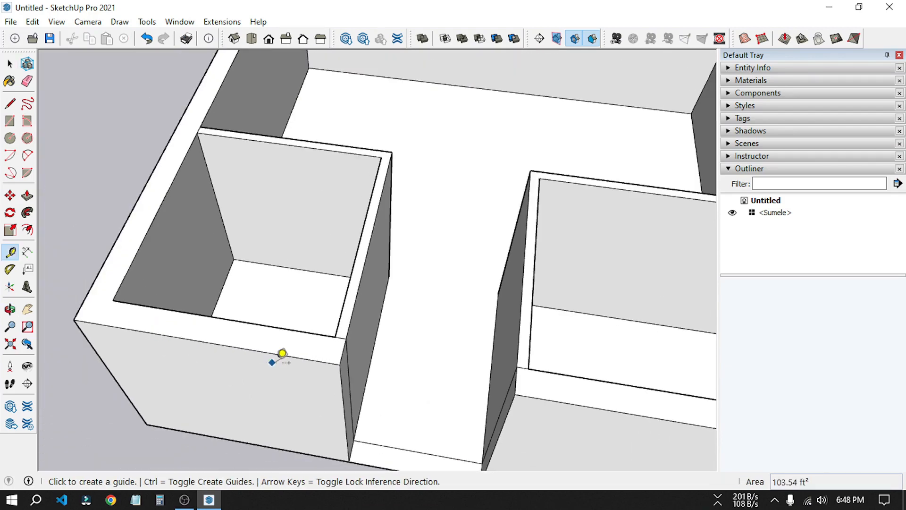
{"action": "scroll", "coordinate": [370, 376], "scroll_direction": "up", "scroll_amount": 3}
{"action": "left_click", "coordinate": [370, 378]}
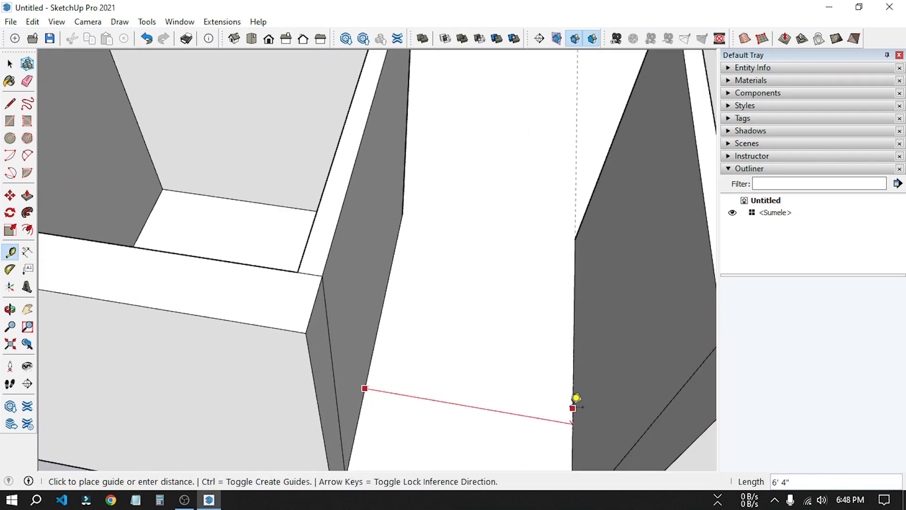
{"action": "key", "text": "Escape"}
{"action": "scroll", "coordinate": [503, 378], "scroll_direction": "down", "scroll_amount": 5}
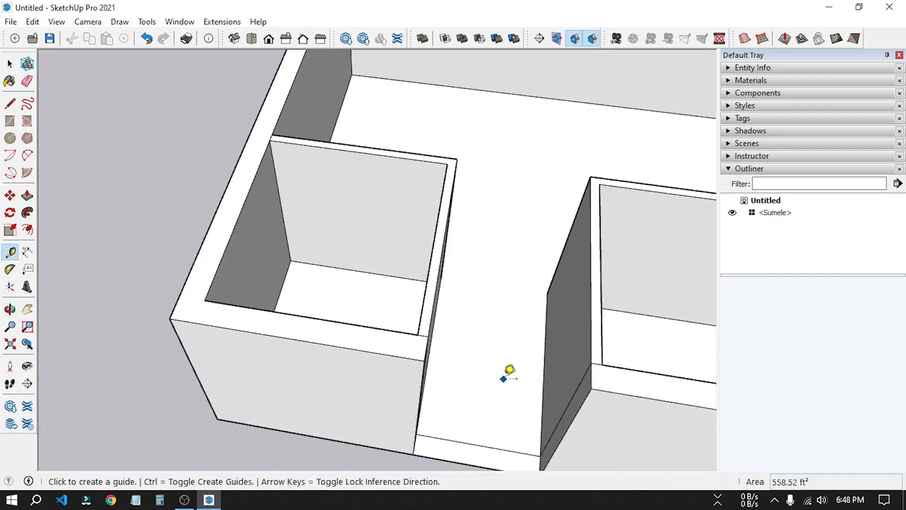
Step: Import Stair.skp from the My Work folder on drive D
{"action": "middle_click_drag", "start_coordinate": [493, 373], "coordinate": [492, 452]}
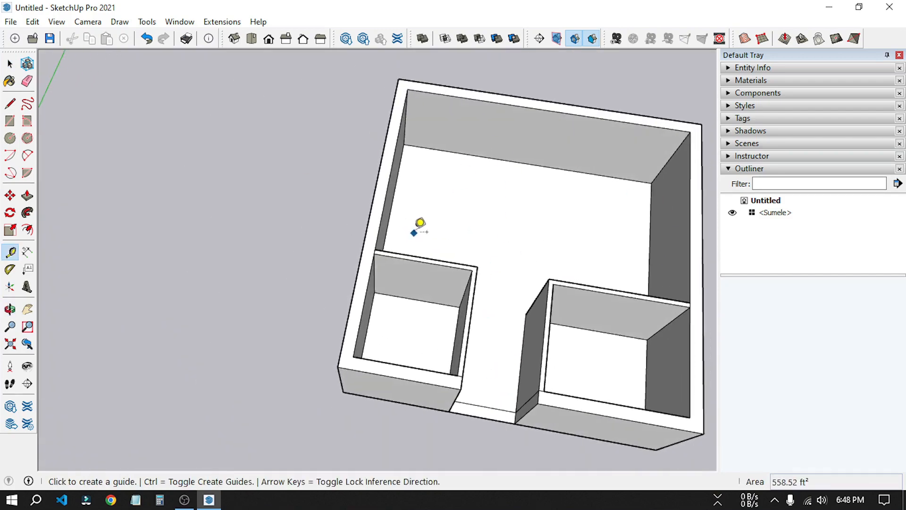
{"action": "scroll", "coordinate": [251, 211], "scroll_direction": "down", "scroll_amount": 3}
{"action": "scroll", "coordinate": [454, 264], "scroll_direction": "down", "scroll_amount": 3}
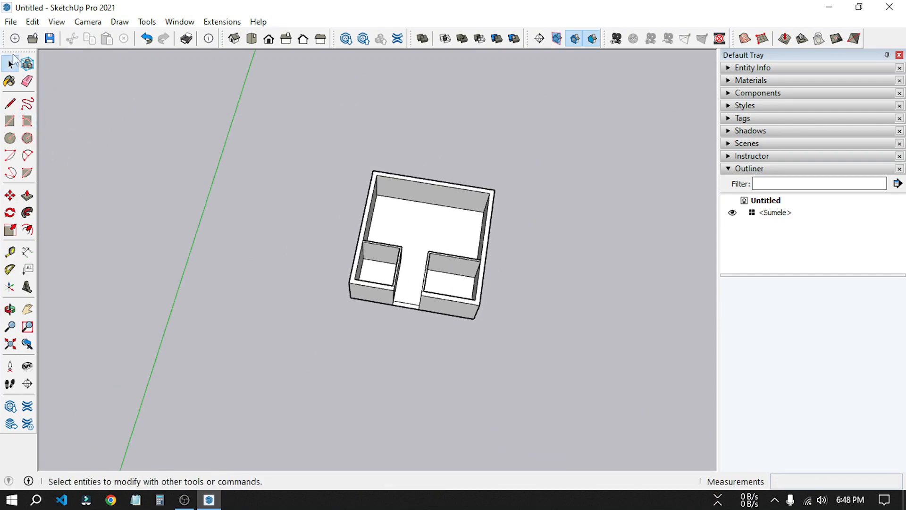
{"action": "left_click", "coordinate": [9, 63]}
{"action": "left_click", "coordinate": [10, 21]}
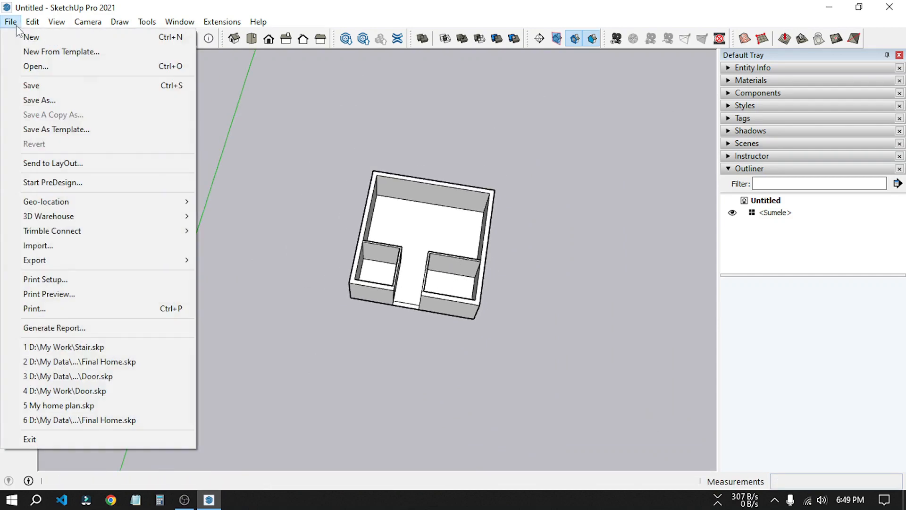
{"action": "left_click", "coordinate": [59, 246]}
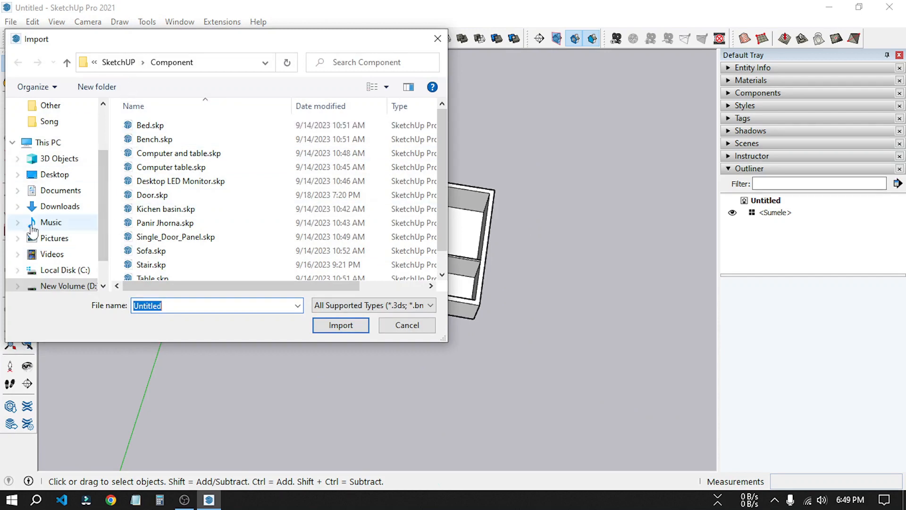
{"action": "scroll", "coordinate": [57, 231], "scroll_direction": "down", "scroll_amount": 1}
{"action": "left_click", "coordinate": [65, 259]}
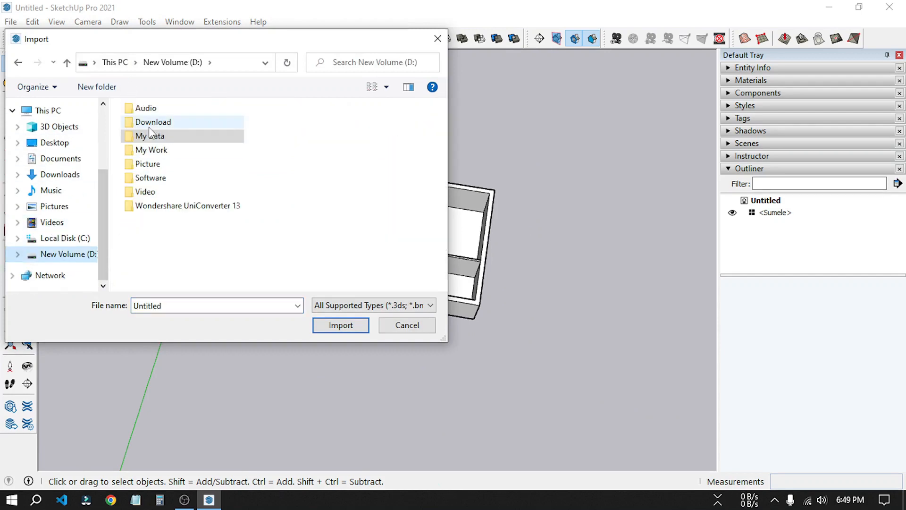
{"action": "double_click", "coordinate": [156, 150]}
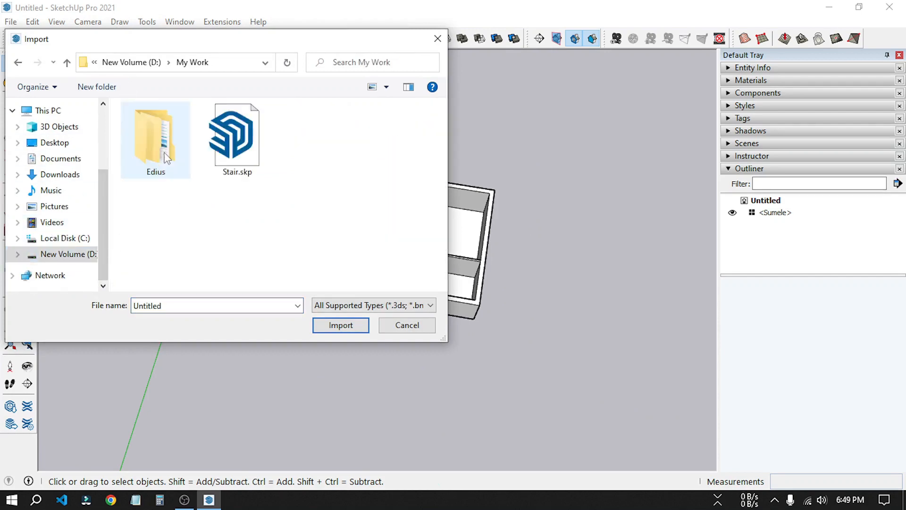
{"action": "left_click", "coordinate": [232, 161]}
{"action": "left_click", "coordinate": [340, 324]}
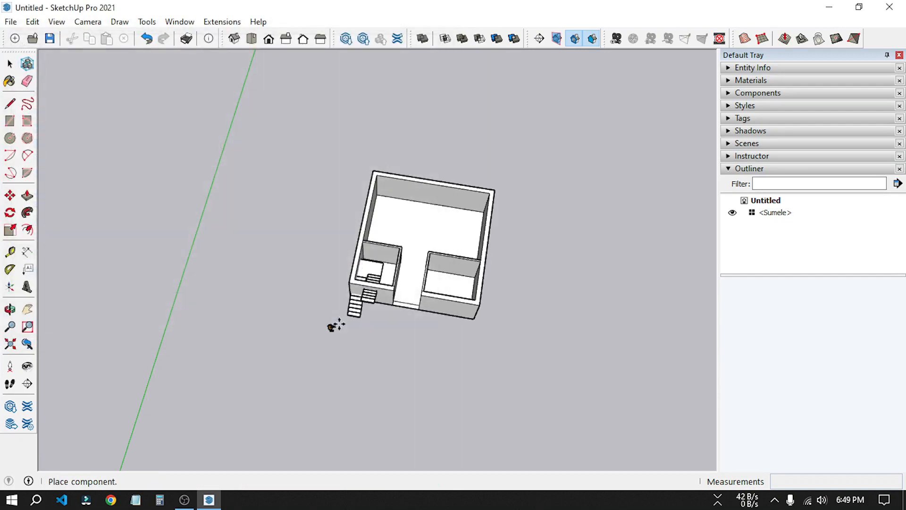
Step: Place the imported Stair component on open ground outside the house, away from the left front room
{"action": "scroll", "coordinate": [243, 362], "scroll_direction": "up", "scroll_amount": 5}
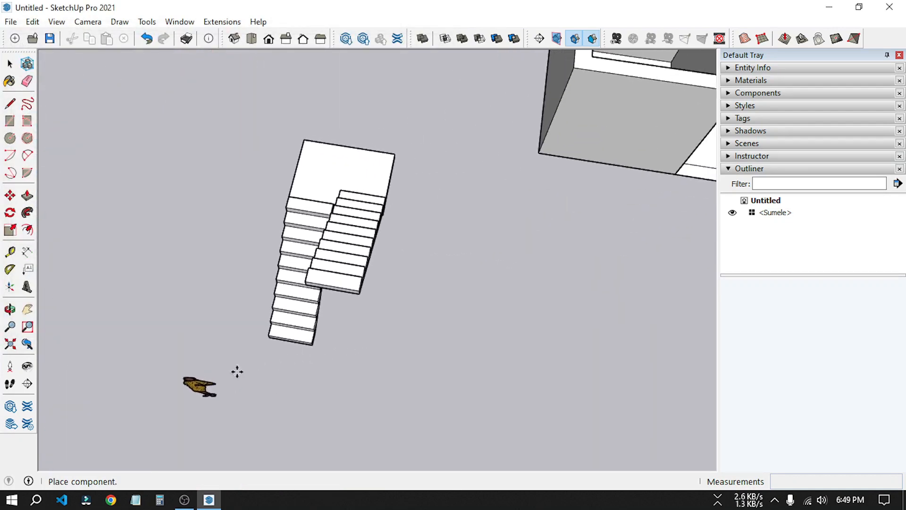
{"action": "left_click", "coordinate": [275, 358]}
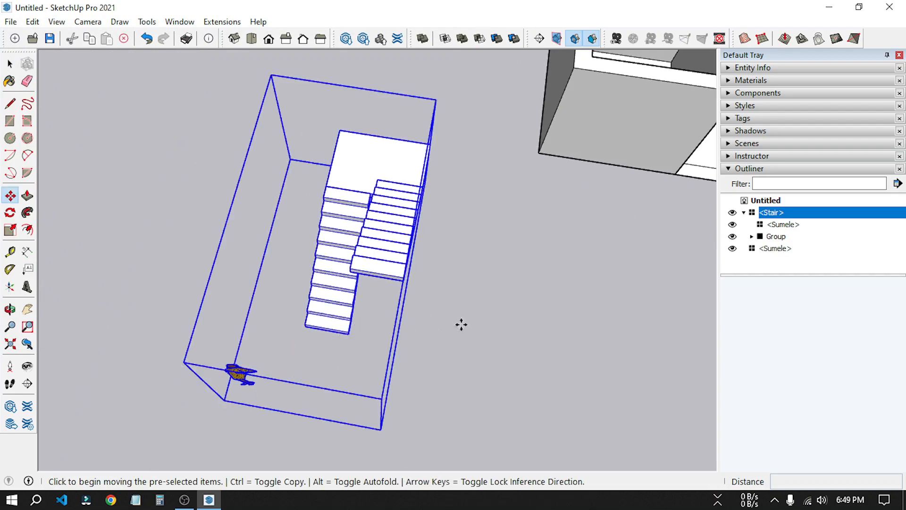
{"action": "key", "text": "space"}
Step: Explode the placed Stair component into its separate staircase group and human figure
{"action": "scroll", "coordinate": [476, 306], "scroll_direction": "down", "scroll_amount": 2}
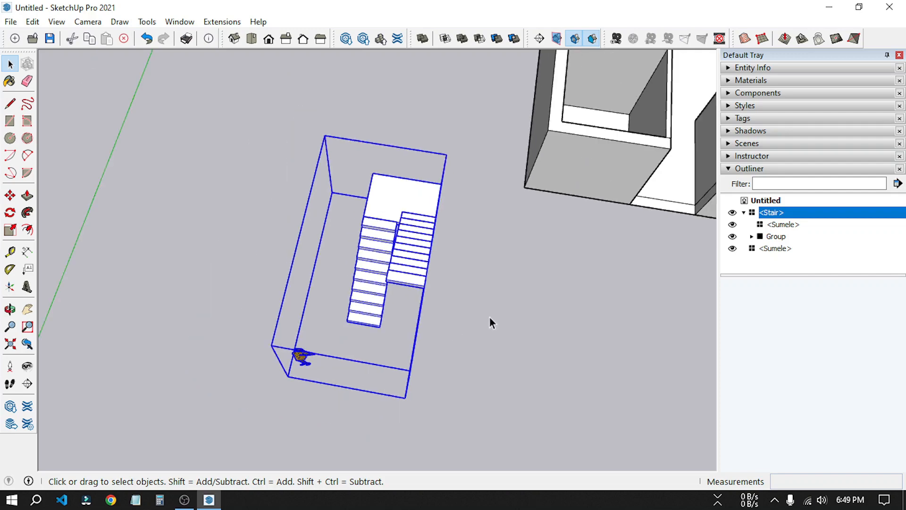
{"action": "left_click", "coordinate": [490, 318]}
{"action": "left_click", "coordinate": [398, 273]}
{"action": "right_click", "coordinate": [380, 240]}
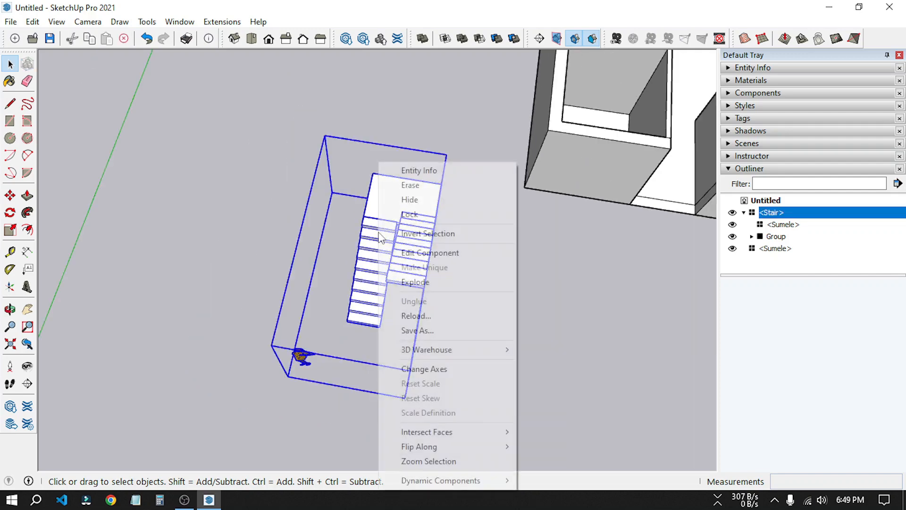
{"action": "left_click", "coordinate": [419, 282]}
Step: Try to move the staircase and figure together, from the staircase's lower front bounding corner to the passage entrance's right outer corner
{"action": "scroll", "coordinate": [516, 324], "scroll_direction": "up", "scroll_amount": 8}
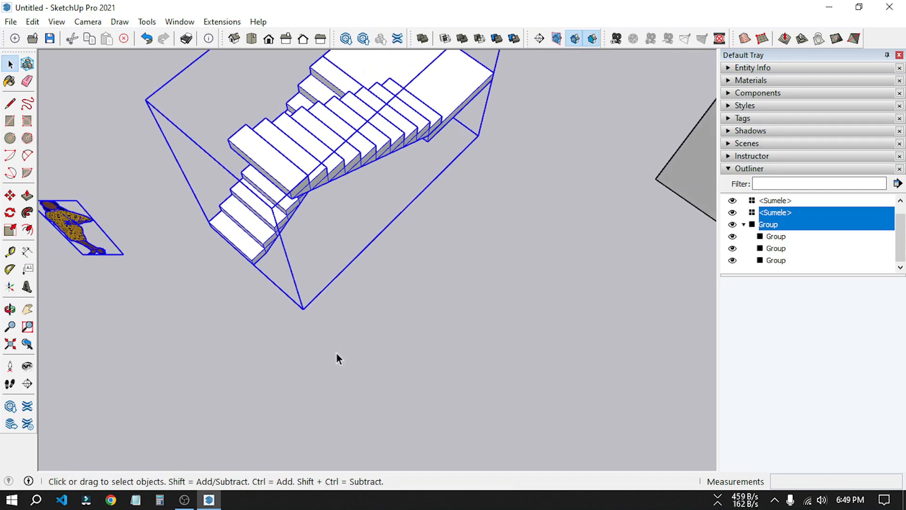
{"action": "key", "text": "m"}
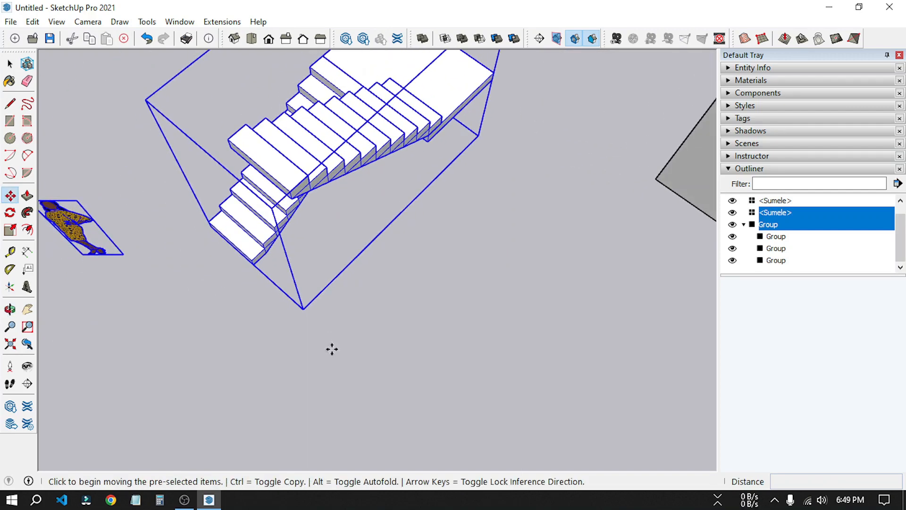
{"action": "left_click", "coordinate": [304, 309]}
{"action": "scroll", "coordinate": [139, 358], "scroll_direction": "down", "scroll_amount": 4}
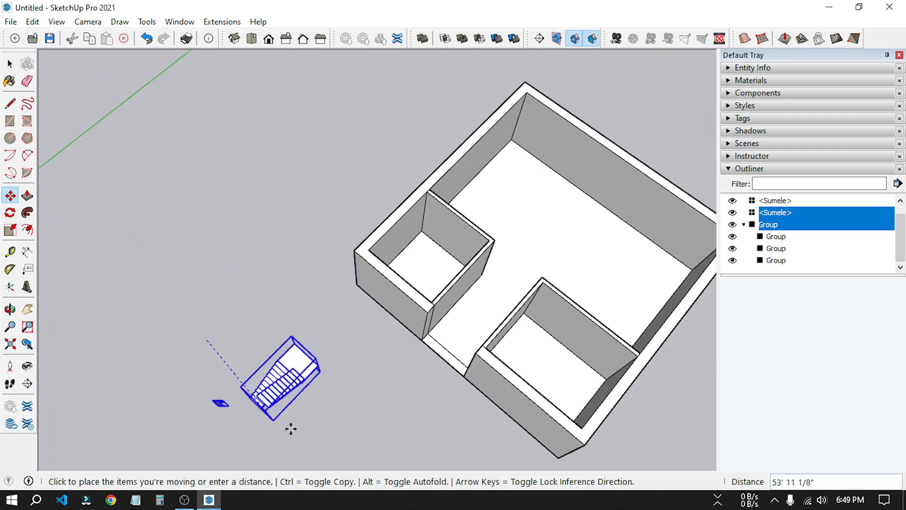
{"action": "scroll", "coordinate": [290, 427], "scroll_direction": "up", "scroll_amount": 5}
{"action": "scroll", "coordinate": [444, 420], "scroll_direction": "up", "scroll_amount": 5}
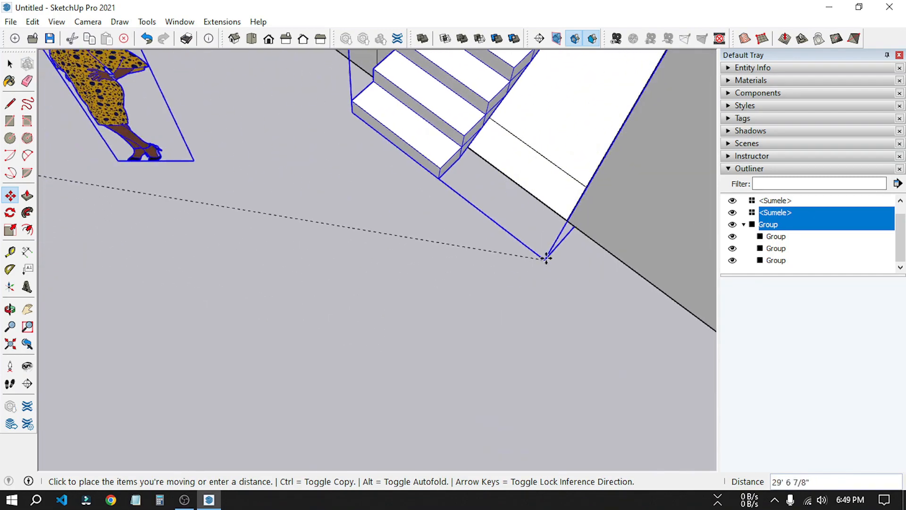
{"action": "left_click", "coordinate": [563, 220]}
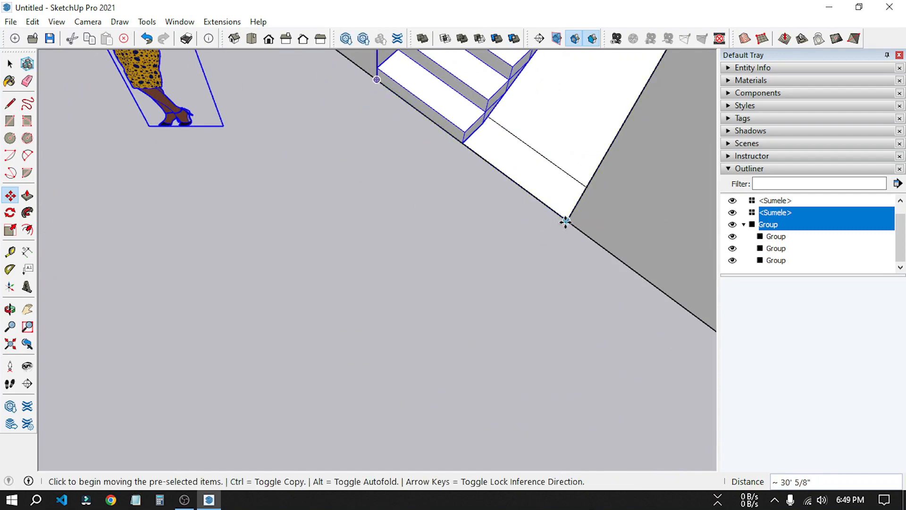
{"action": "scroll", "coordinate": [406, 348], "scroll_direction": "down", "scroll_amount": 6}
{"action": "key", "text": "space"}
{"action": "left_click", "coordinate": [408, 342]}
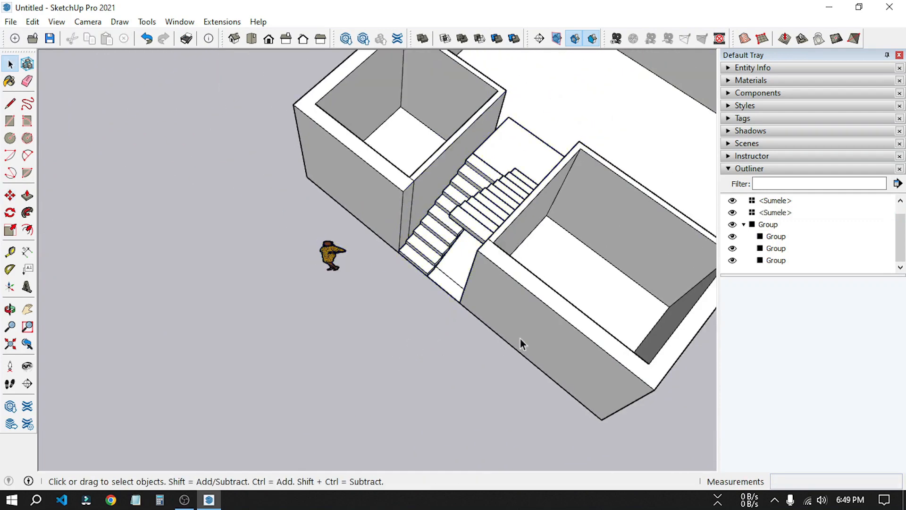
Step: Check the staircase's fit in the passage, and undo the move into it
{"action": "middle_click_drag", "start_coordinate": [522, 344], "coordinate": [554, 278]}
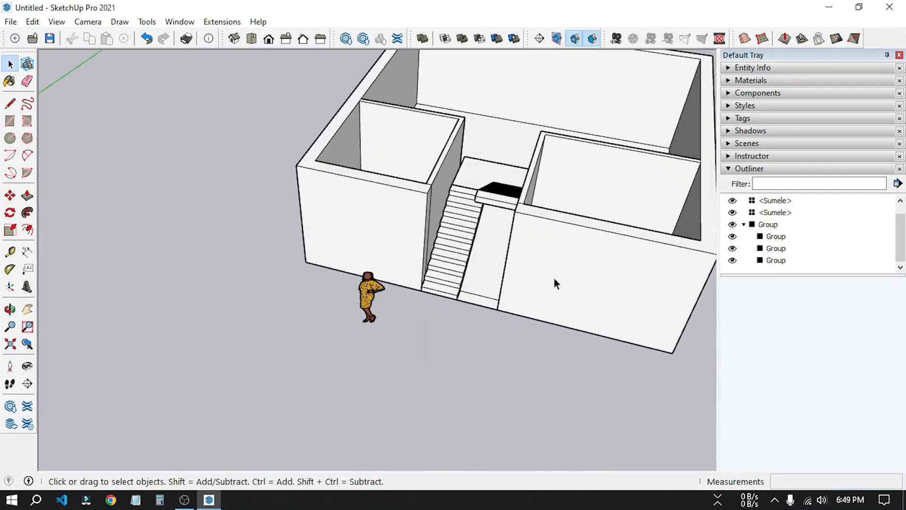
{"action": "scroll", "coordinate": [494, 196], "scroll_direction": "up", "scroll_amount": 3}
{"action": "scroll", "coordinate": [491, 198], "scroll_direction": "down", "scroll_amount": 3}
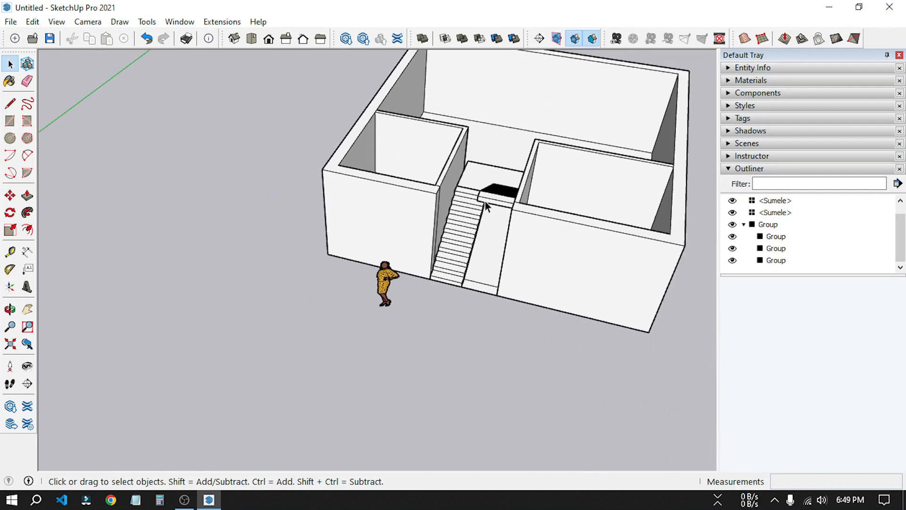
{"action": "key", "text": "ctrl+z"}
{"action": "scroll", "coordinate": [112, 364], "scroll_direction": "up", "scroll_amount": 2}
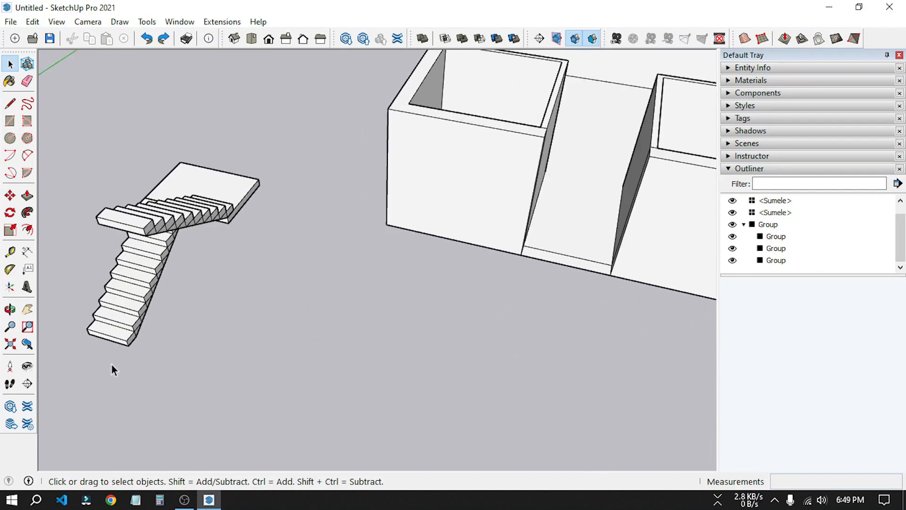
Step: Rotate the staircase group half a turn on the ground plane about its lower front bounding corner
{"action": "scroll", "coordinate": [142, 359], "scroll_direction": "down", "scroll_amount": 3}
{"action": "scroll", "coordinate": [138, 348], "scroll_direction": "up", "scroll_amount": 4}
{"action": "left_click", "coordinate": [132, 321]}
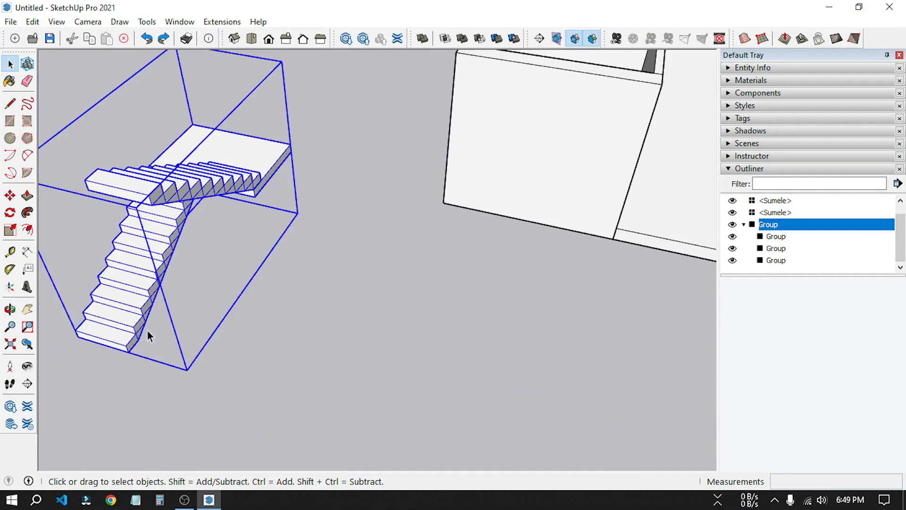
{"action": "scroll", "coordinate": [147, 329], "scroll_direction": "down", "scroll_amount": 4}
{"action": "middle_click_drag", "start_coordinate": [188, 340], "coordinate": [152, 357]}
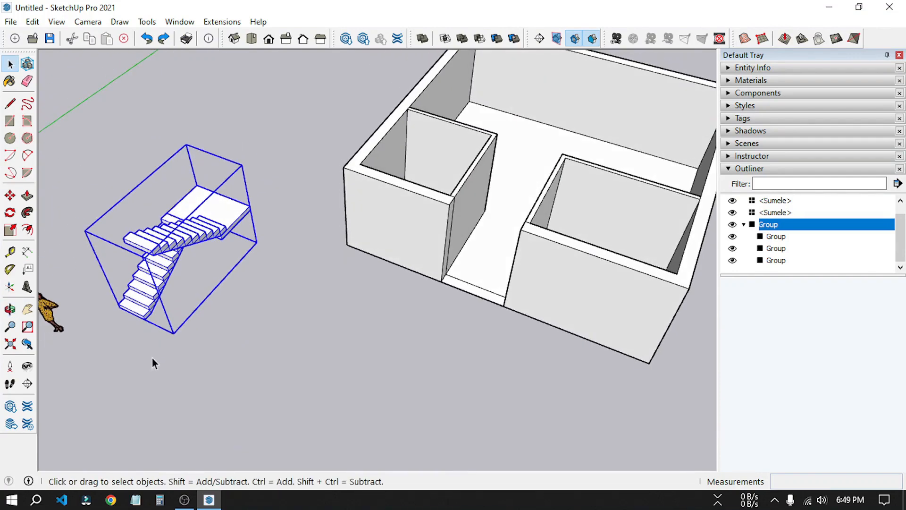
{"action": "left_click", "coordinate": [12, 214]}
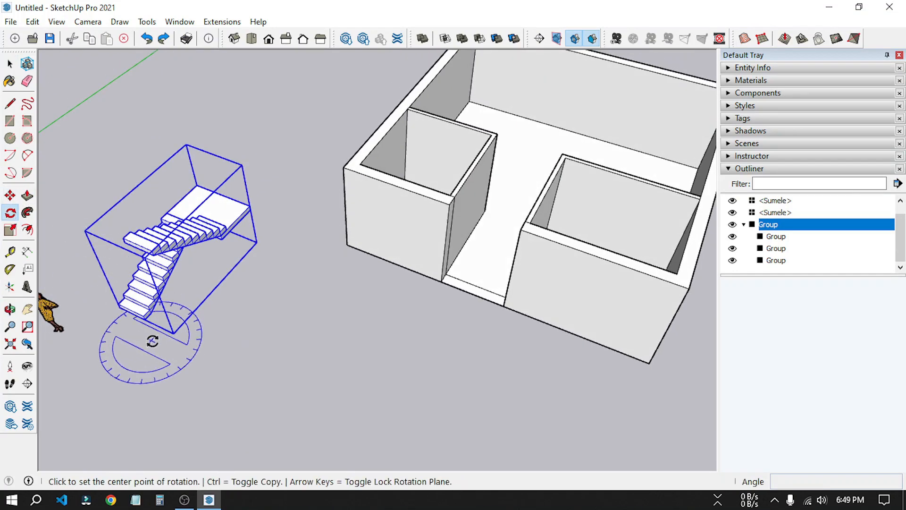
{"action": "left_click", "coordinate": [174, 333]}
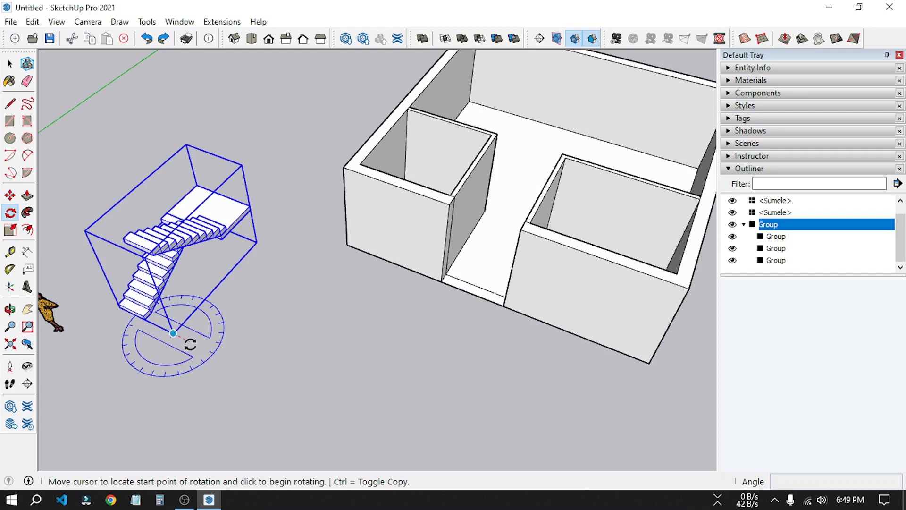
{"action": "left_click", "coordinate": [245, 372]}
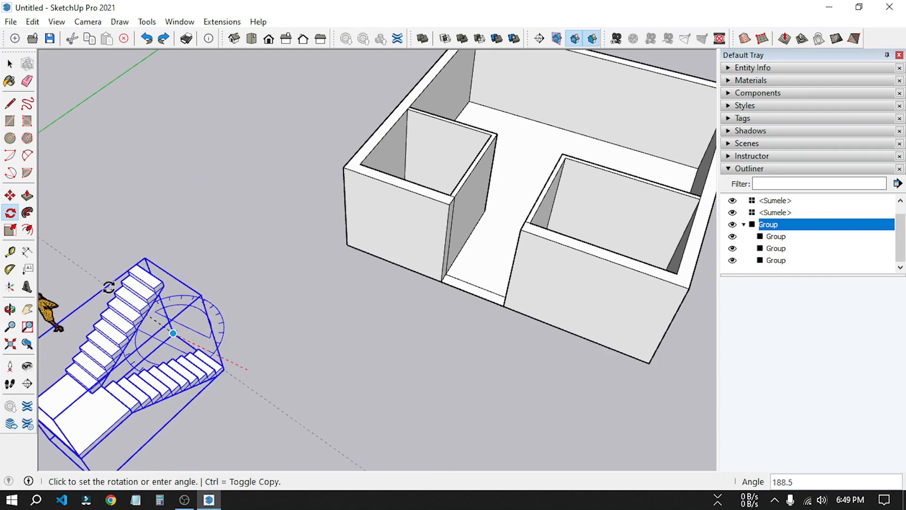
{"action": "left_click", "coordinate": [104, 295]}
{"action": "scroll", "coordinate": [277, 285], "scroll_direction": "down", "scroll_amount": 3}
{"action": "scroll", "coordinate": [268, 441], "scroll_direction": "up", "scroll_amount": 3}
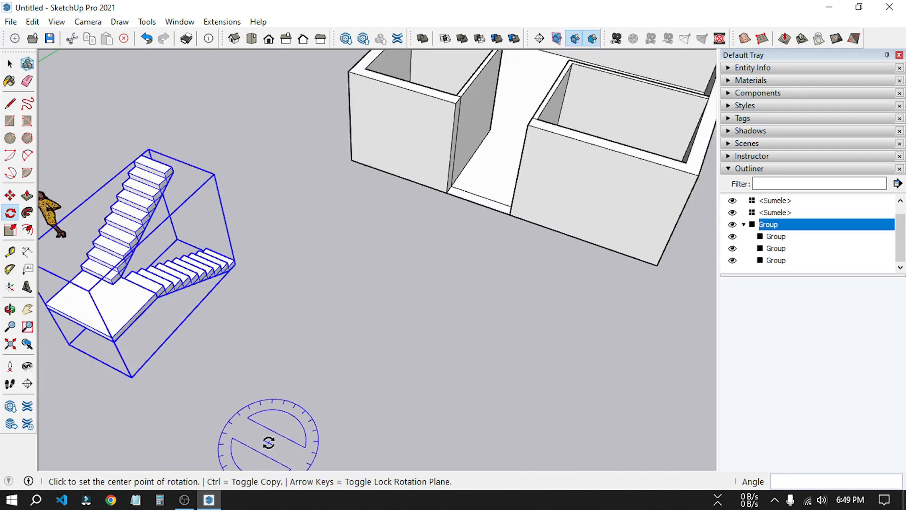
Step: Move the staircase group by its landing-side lower bounding corner to the passage entrance's right outer corner
{"action": "scroll", "coordinate": [346, 311], "scroll_direction": "down", "scroll_amount": 2}
{"action": "scroll", "coordinate": [208, 377], "scroll_direction": "up", "scroll_amount": 3}
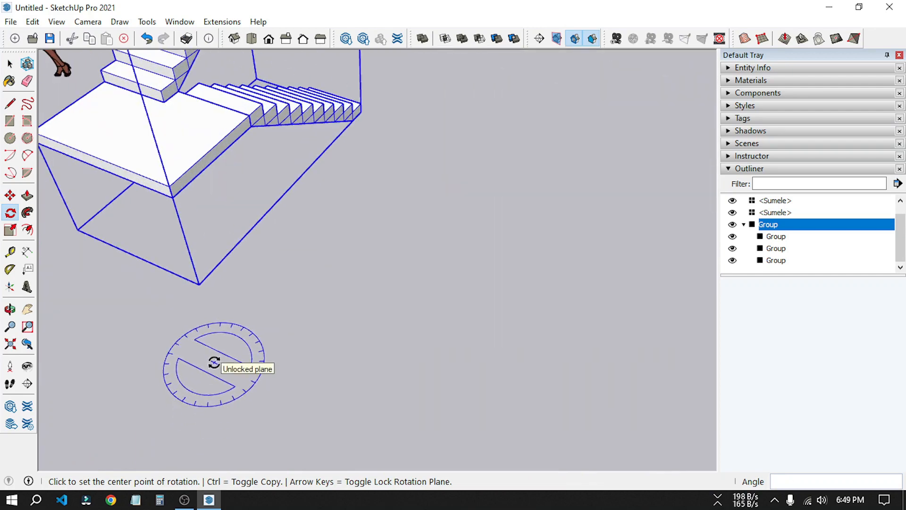
{"action": "key", "text": "space"}
{"action": "key", "text": "m"}
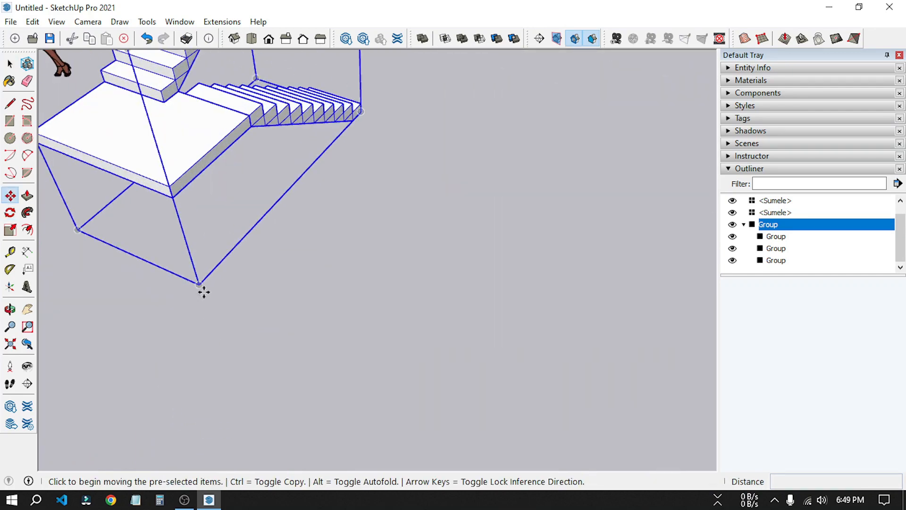
{"action": "left_click", "coordinate": [200, 284]}
{"action": "scroll", "coordinate": [168, 342], "scroll_direction": "down", "scroll_amount": 5}
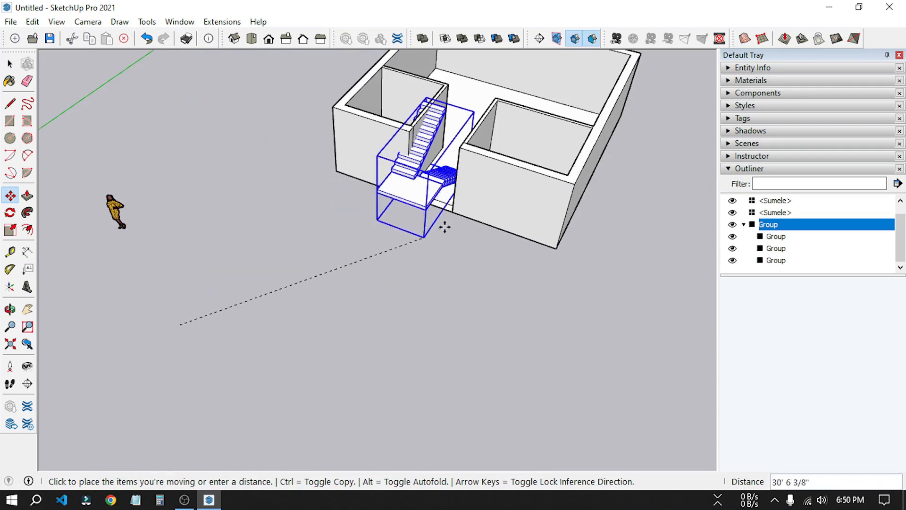
{"action": "scroll", "coordinate": [453, 217], "scroll_direction": "up", "scroll_amount": 4}
{"action": "scroll", "coordinate": [453, 217], "scroll_direction": "up", "scroll_amount": 2}
{"action": "left_click", "coordinate": [449, 203]}
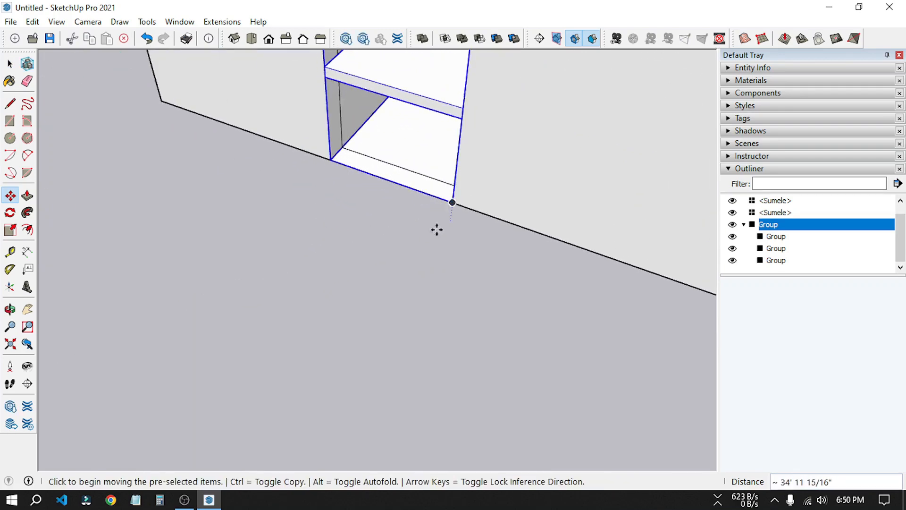
{"action": "scroll", "coordinate": [433, 329], "scroll_direction": "down", "scroll_amount": 2}
{"action": "key", "text": "space"}
{"action": "scroll", "coordinate": [433, 329], "scroll_direction": "down", "scroll_amount": 2}
{"action": "middle_click_drag", "start_coordinate": [419, 330], "coordinate": [384, 318]}
{"action": "left_click", "coordinate": [504, 337]}
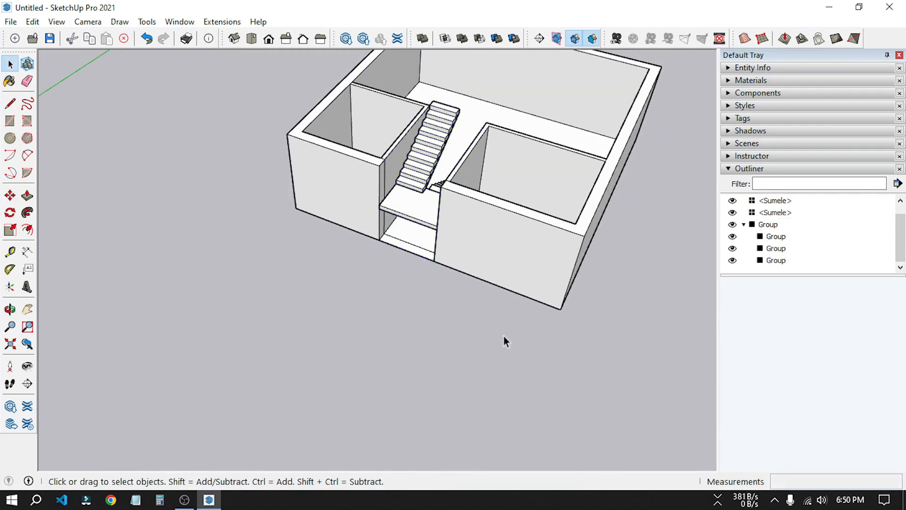
Step: Examine the staircase's fit between the front rooms and how its top step relates to the partition and outer walls
{"action": "scroll", "coordinate": [575, 271], "scroll_direction": "down", "scroll_amount": 1}
{"action": "scroll", "coordinate": [506, 137], "scroll_direction": "down", "scroll_amount": 1}
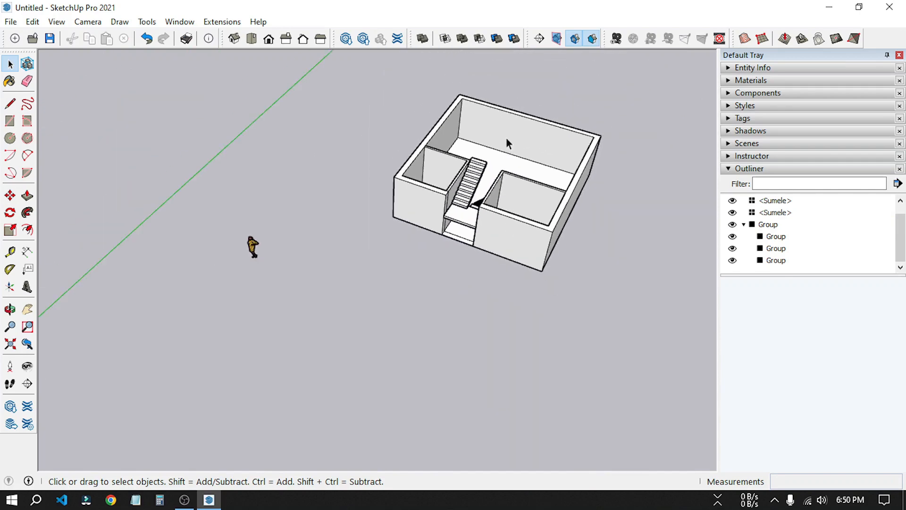
{"action": "scroll", "coordinate": [511, 99], "scroll_direction": "up", "scroll_amount": 5}
{"action": "scroll", "coordinate": [416, 310], "scroll_direction": "up", "scroll_amount": 6}
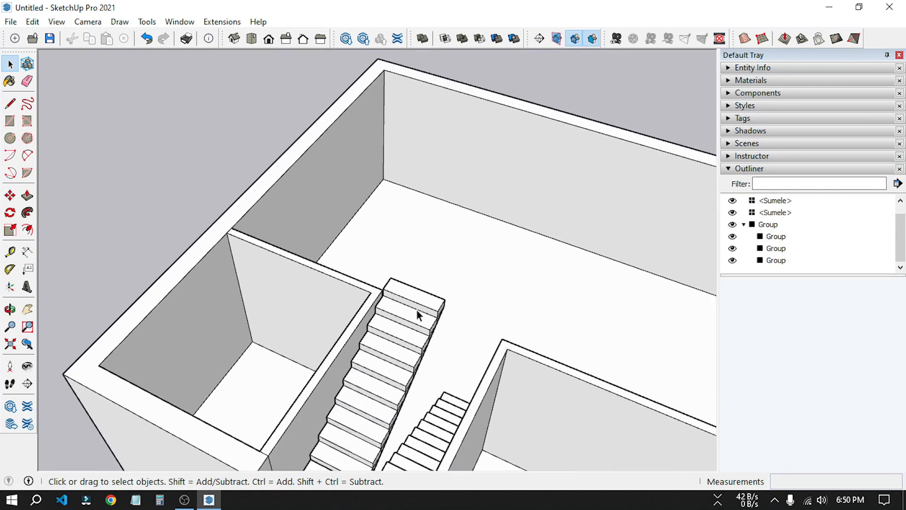
{"action": "scroll", "coordinate": [390, 301], "scroll_direction": "down", "scroll_amount": 4}
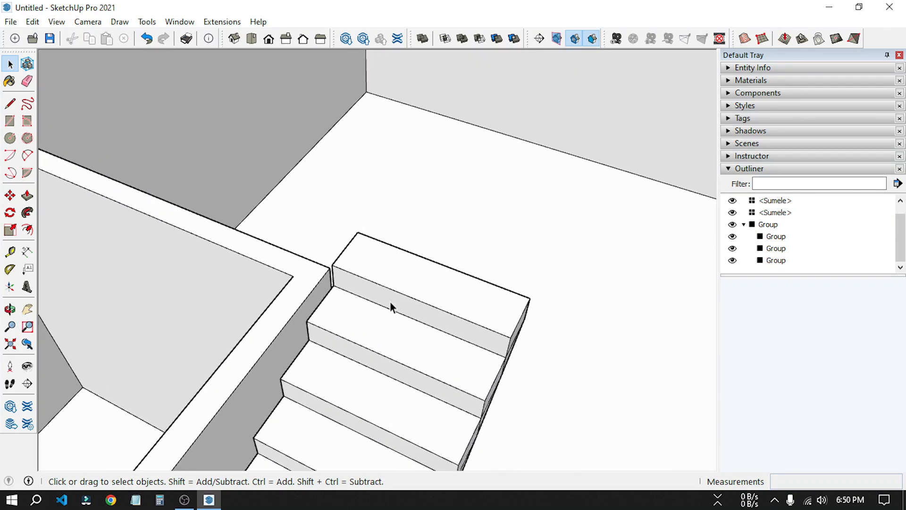
{"action": "middle_click_drag", "start_coordinate": [435, 337], "coordinate": [144, 272]}
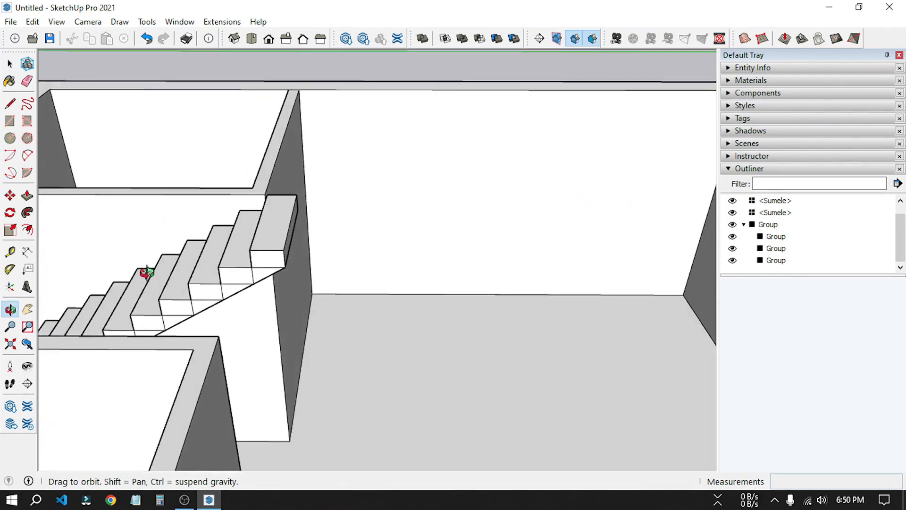
{"action": "scroll", "coordinate": [174, 294], "scroll_direction": "down", "scroll_amount": 4}
{"action": "middle_click_drag", "start_coordinate": [292, 282], "coordinate": [331, 324]}
{"action": "scroll", "coordinate": [344, 322], "scroll_direction": "up", "scroll_amount": 2}
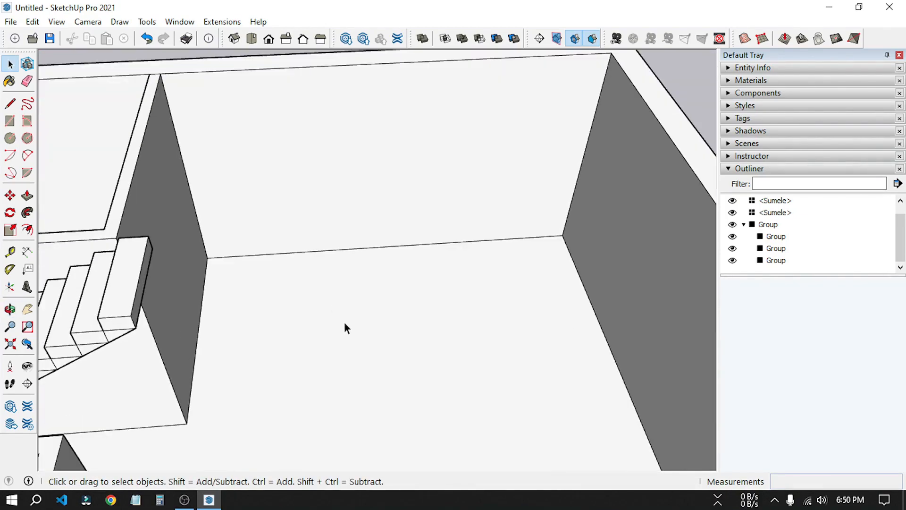
{"action": "scroll", "coordinate": [427, 278], "scroll_direction": "down", "scroll_amount": 3}
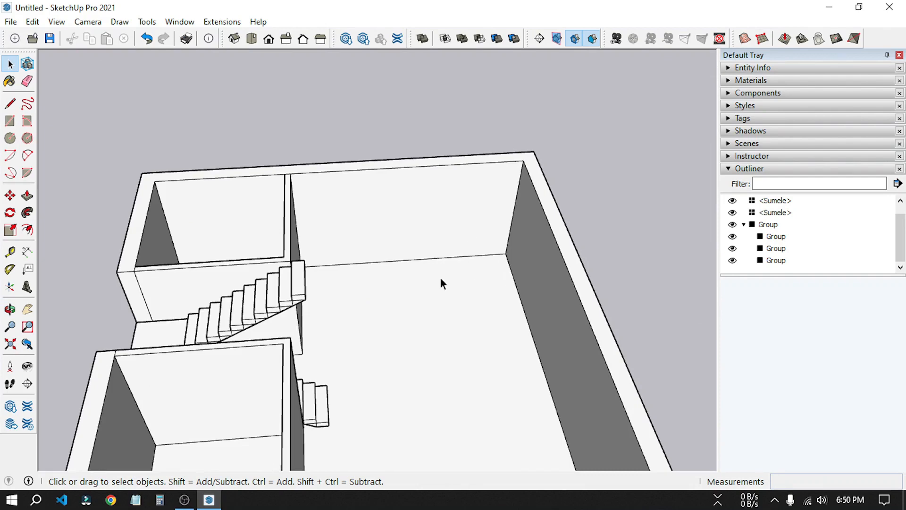
{"action": "middle_click_drag", "start_coordinate": [441, 283], "coordinate": [510, 307]}
{"action": "scroll", "coordinate": [270, 141], "scroll_direction": "up", "scroll_amount": 3}
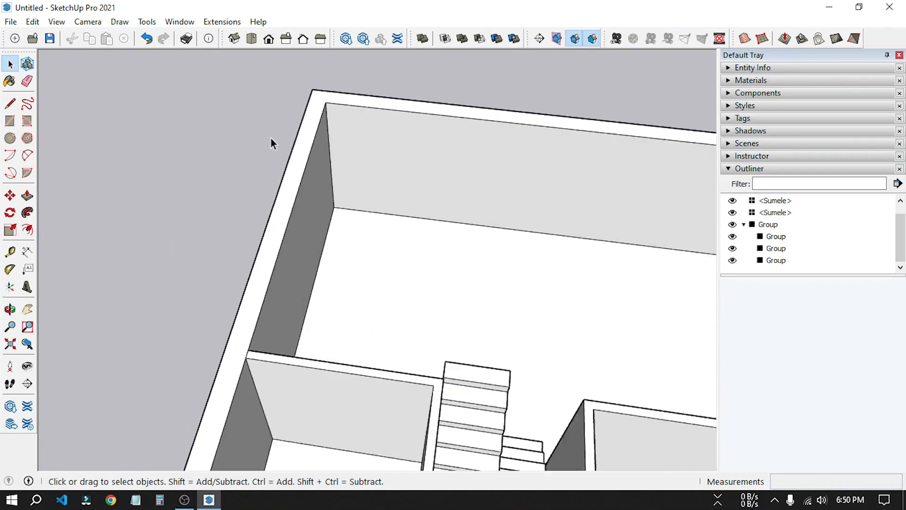
Step: Draw short lines across the wall tops from the back wall's two inner corners to the outer edges, separating its top strip
{"action": "scroll", "coordinate": [354, 210], "scroll_direction": "up", "scroll_amount": 2}
{"action": "scroll", "coordinate": [355, 168], "scroll_direction": "down", "scroll_amount": 3}
{"action": "scroll", "coordinate": [358, 158], "scroll_direction": "up", "scroll_amount": 4}
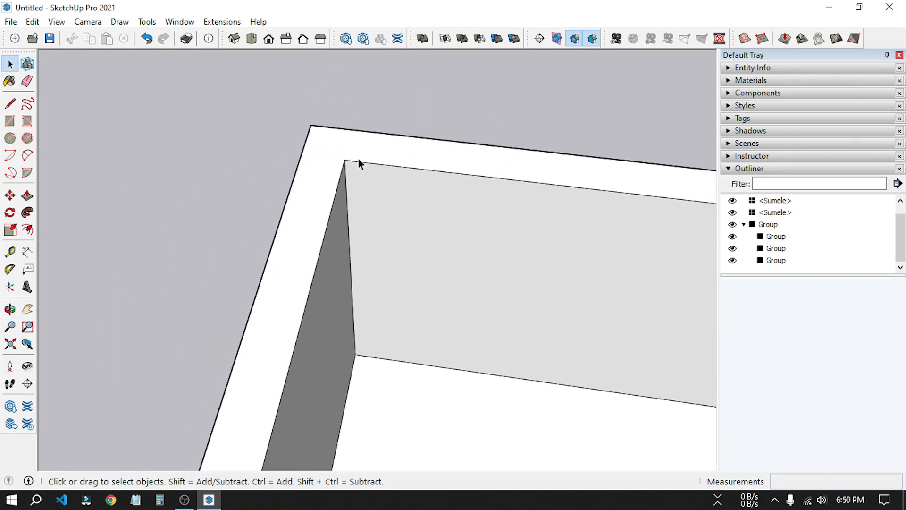
{"action": "key", "text": "l"}
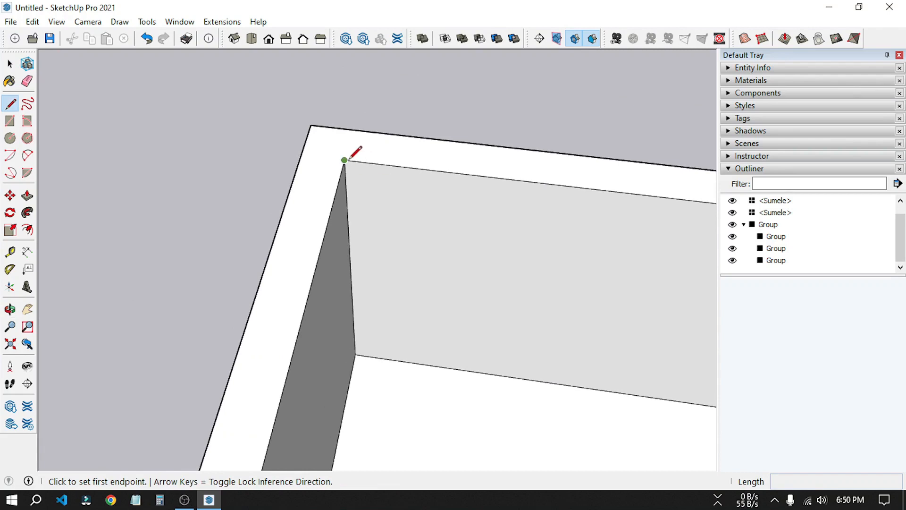
{"action": "left_click", "coordinate": [346, 159]}
{"action": "key", "text": "Escape"}
{"action": "scroll", "coordinate": [233, 166], "scroll_direction": "down", "scroll_amount": 4}
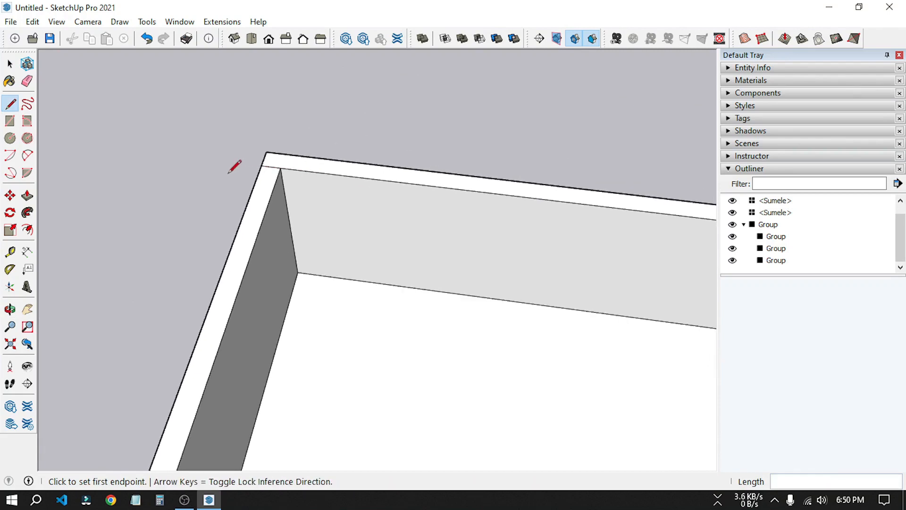
{"action": "scroll", "coordinate": [416, 187], "scroll_direction": "up", "scroll_amount": 4}
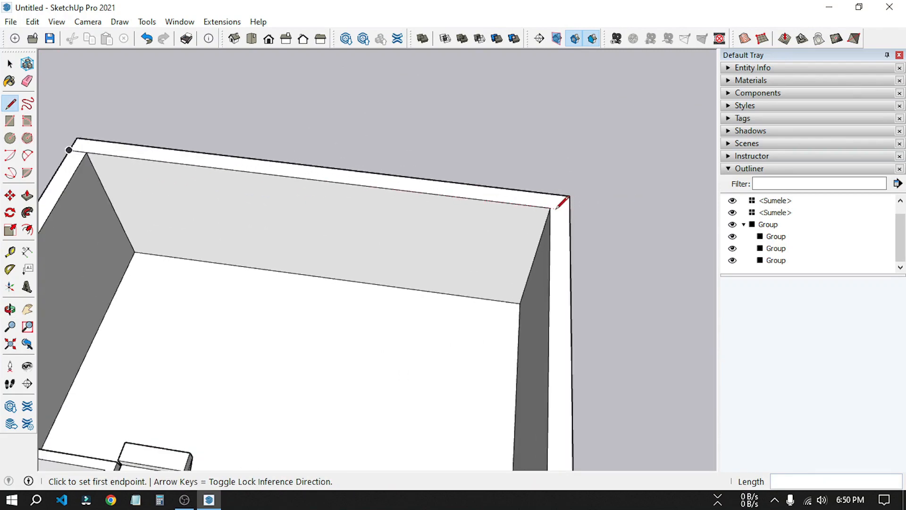
{"action": "key", "text": "Escape"}
{"action": "scroll", "coordinate": [450, 178], "scroll_direction": "up", "scroll_amount": 2}
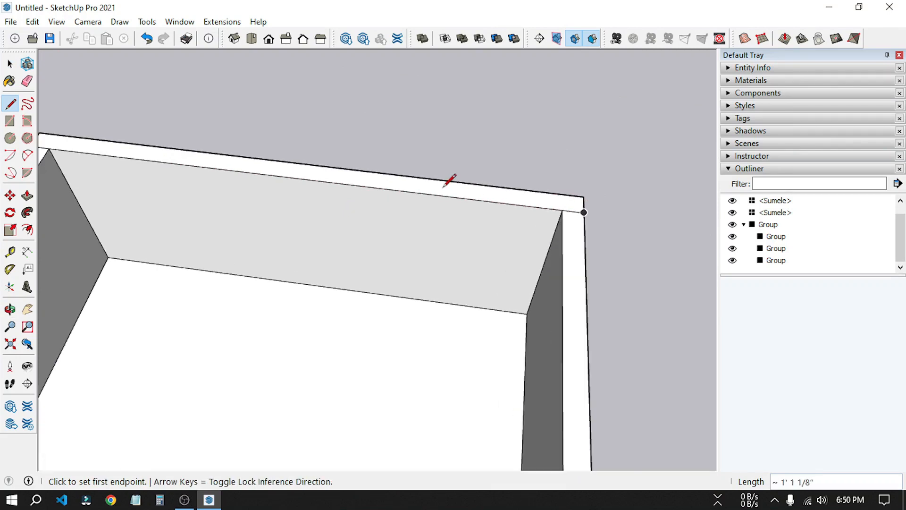
{"action": "scroll", "coordinate": [443, 189], "scroll_direction": "down", "scroll_amount": 1}
{"action": "scroll", "coordinate": [441, 189], "scroll_direction": "down", "scroll_amount": 3}
{"action": "scroll", "coordinate": [432, 257], "scroll_direction": "up", "scroll_amount": 2}
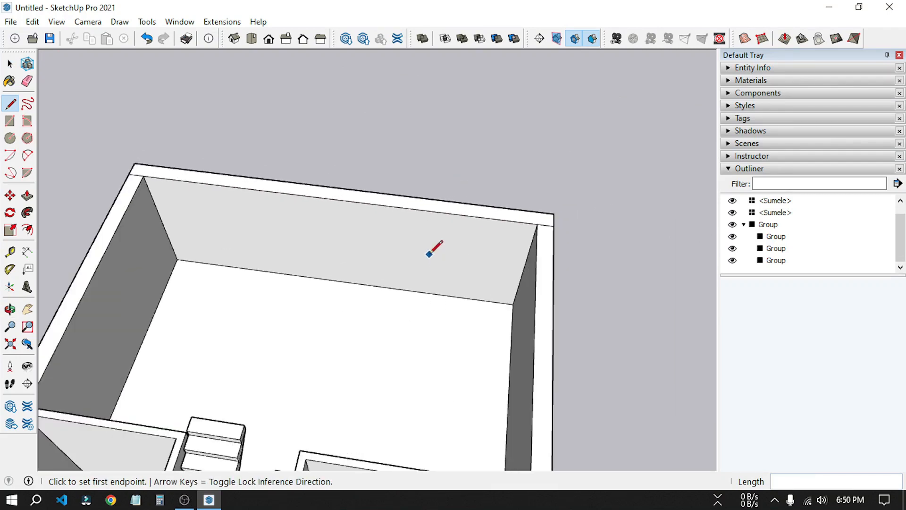
Step: Push/Pull the back wall's top strip up 6"
{"action": "key", "text": "p"}
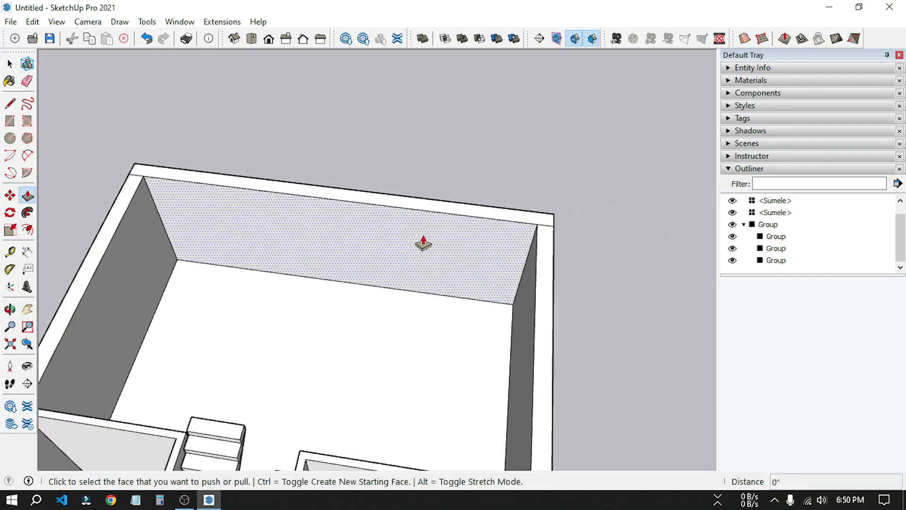
{"action": "left_click", "coordinate": [427, 206]}
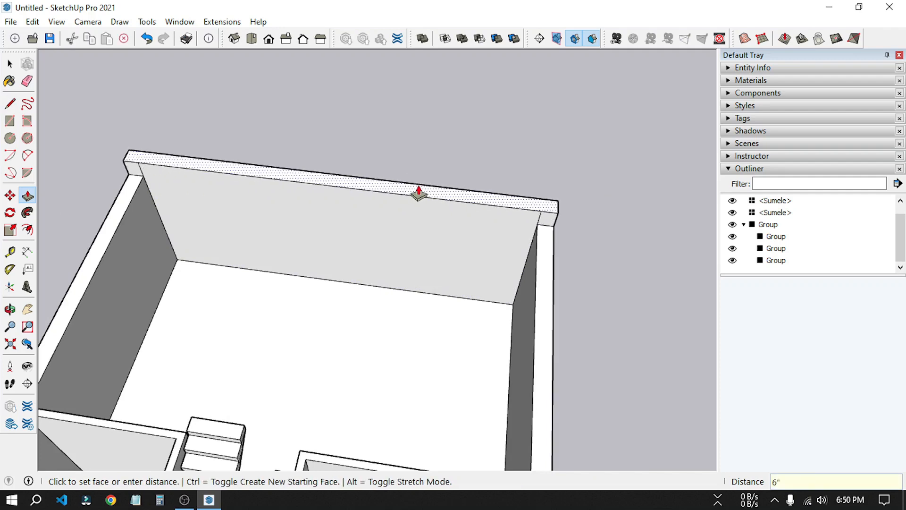
{"action": "key", "text": "Return"}
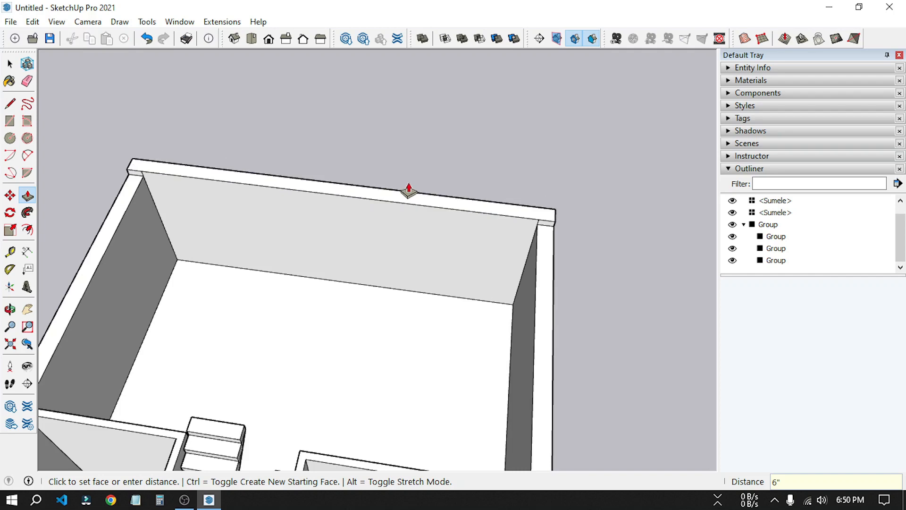
Step: Draw a line along the back wall's inner face between its two inner corners, at the side walls' top level
{"action": "scroll", "coordinate": [406, 217], "scroll_direction": "up", "scroll_amount": 3}
{"action": "middle_click_drag", "start_coordinate": [405, 247], "coordinate": [593, 182]}
{"action": "scroll", "coordinate": [592, 189], "scroll_direction": "up", "scroll_amount": 4}
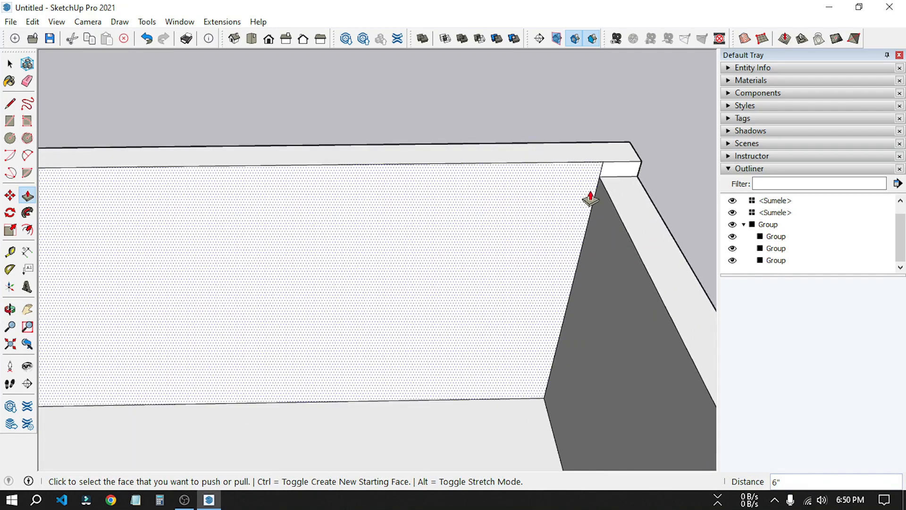
{"action": "scroll", "coordinate": [592, 198], "scroll_direction": "up", "scroll_amount": 1}
{"action": "key", "text": "l"}
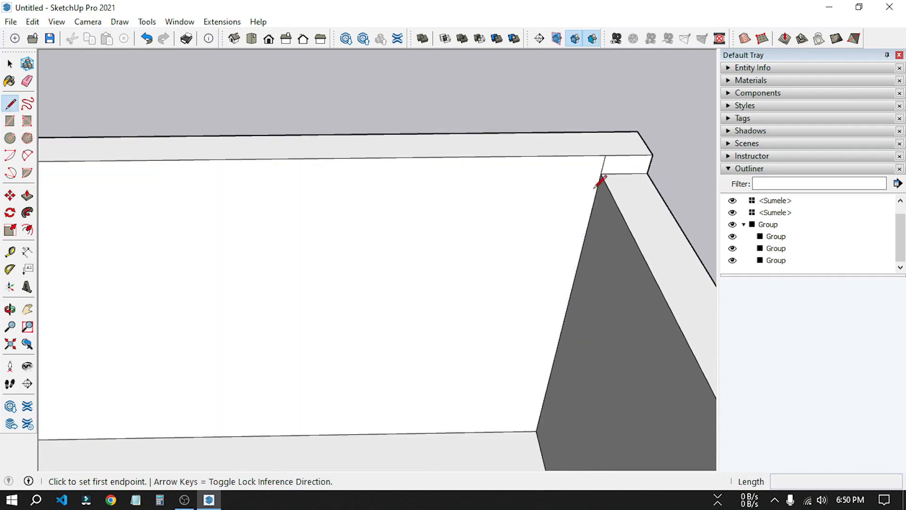
{"action": "left_click", "coordinate": [600, 174]}
{"action": "scroll", "coordinate": [605, 176], "scroll_direction": "down", "scroll_amount": 5}
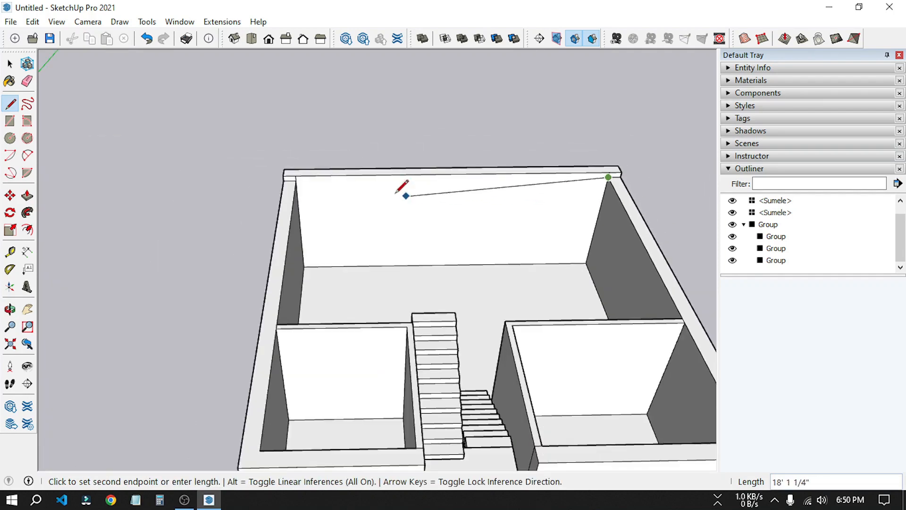
{"action": "scroll", "coordinate": [289, 180], "scroll_direction": "up", "scroll_amount": 5}
{"action": "left_click", "coordinate": [289, 181]}
Step: Erase the short vertical edges at both ends of the back wall's raised strip
{"action": "scroll", "coordinate": [291, 180], "scroll_direction": "up", "scroll_amount": 3}
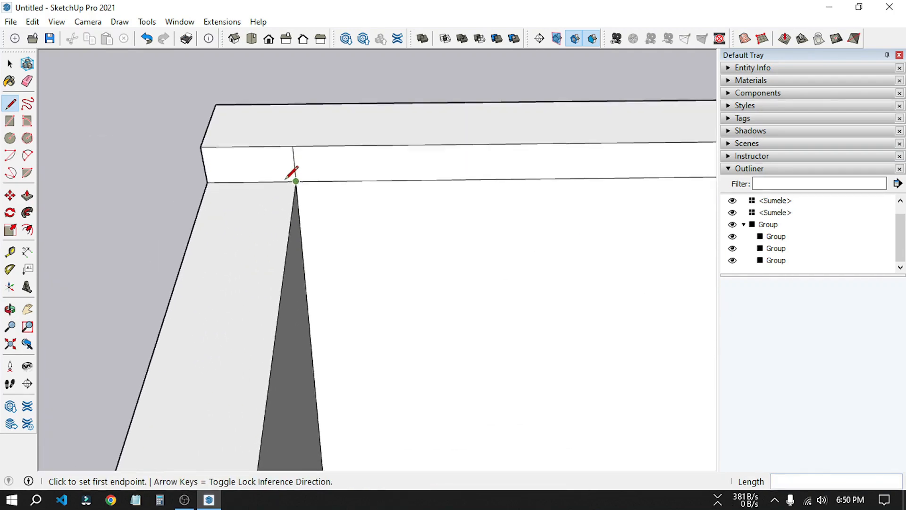
{"action": "key", "text": "e"}
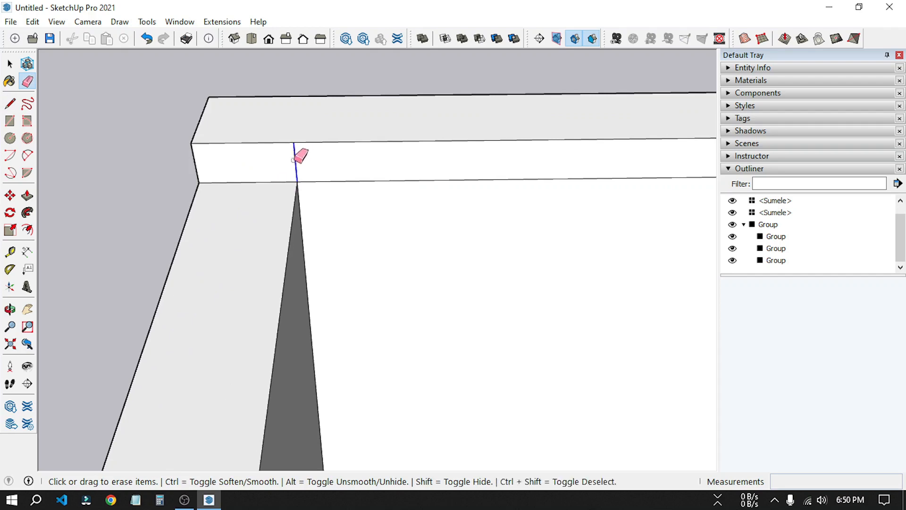
{"action": "scroll", "coordinate": [215, 178], "scroll_direction": "down", "scroll_amount": 4}
{"action": "scroll", "coordinate": [395, 241], "scroll_direction": "down", "scroll_amount": 2}
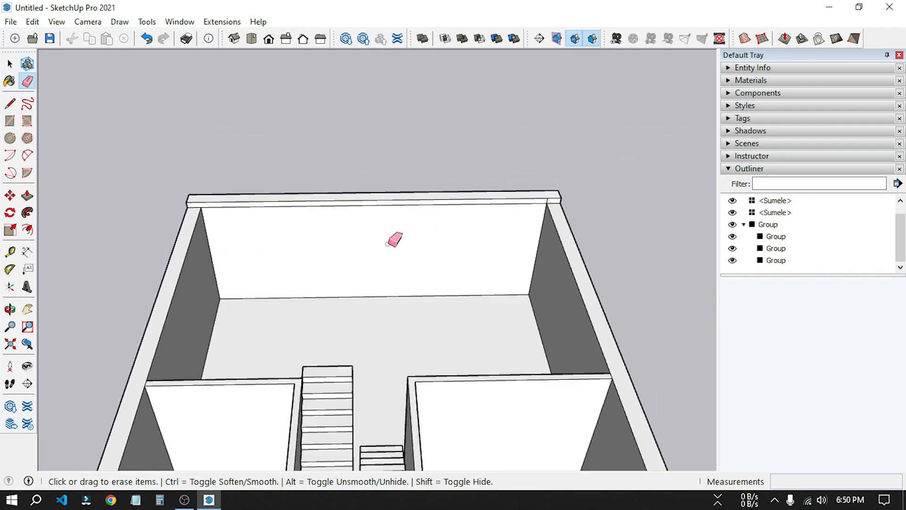
{"action": "scroll", "coordinate": [542, 213], "scroll_direction": "up", "scroll_amount": 5}
{"action": "scroll", "coordinate": [557, 200], "scroll_direction": "up", "scroll_amount": 2}
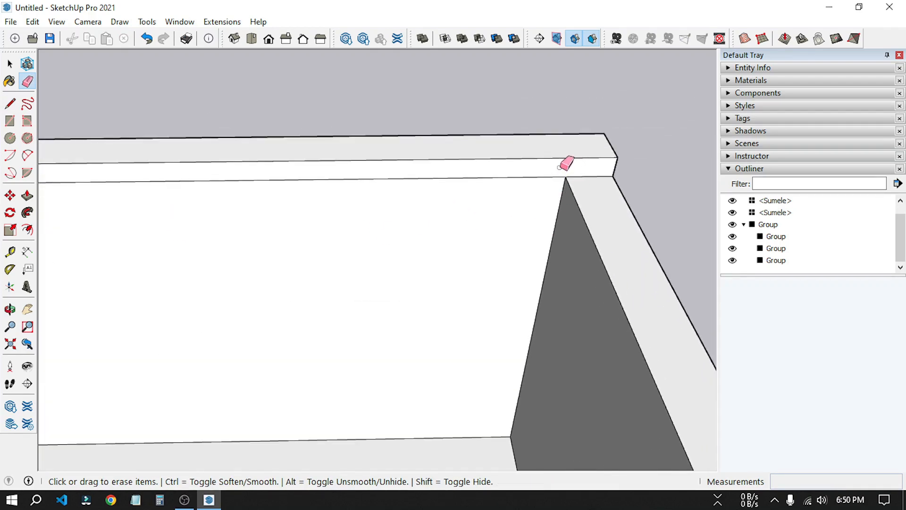
{"action": "scroll", "coordinate": [565, 164], "scroll_direction": "down", "scroll_amount": 5}
{"action": "scroll", "coordinate": [420, 187], "scroll_direction": "up", "scroll_amount": 1}
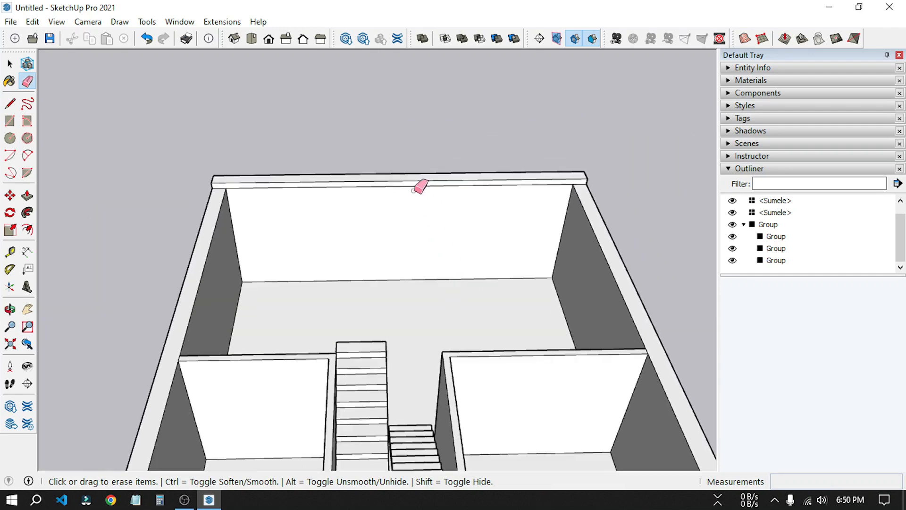
Step: Push/Pull the inner face of the back wall's raised strip forward over the rear room, ending at the staircase's top step
{"action": "scroll", "coordinate": [420, 187], "scroll_direction": "up", "scroll_amount": 1}
{"action": "key", "text": "p"}
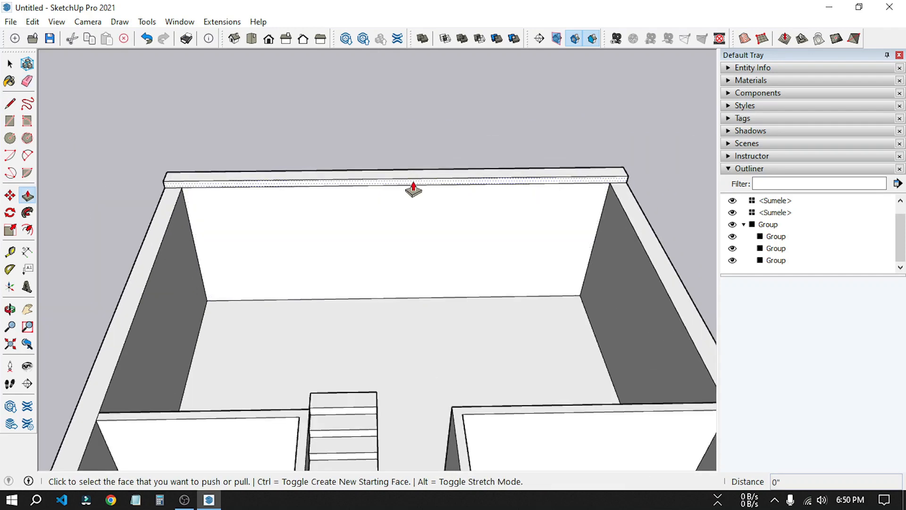
{"action": "left_click", "coordinate": [413, 184]}
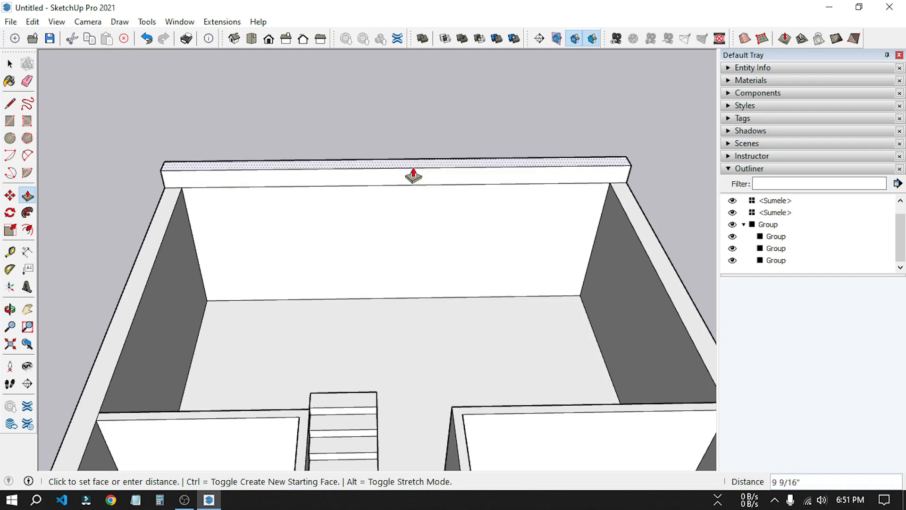
{"action": "key", "text": "Escape"}
{"action": "scroll", "coordinate": [392, 186], "scroll_direction": "up", "scroll_amount": 5}
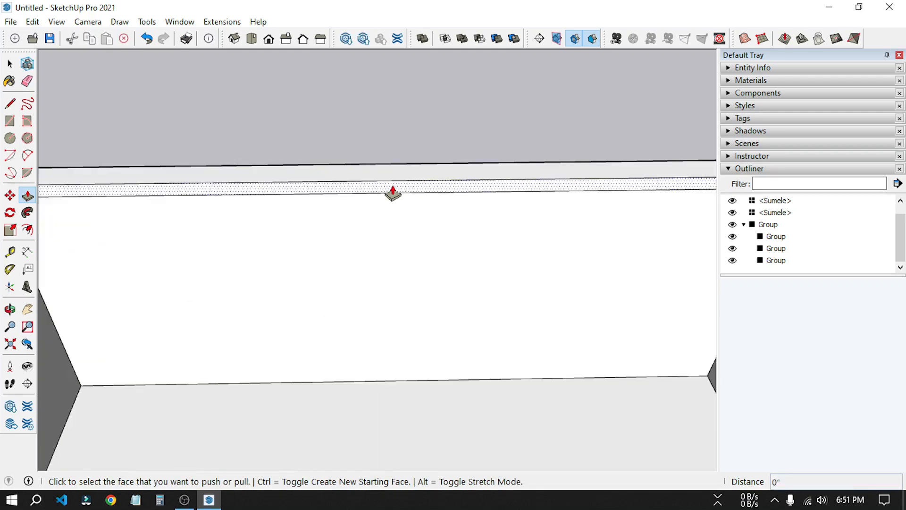
{"action": "left_click", "coordinate": [392, 188]}
{"action": "scroll", "coordinate": [392, 188], "scroll_direction": "down", "scroll_amount": 5}
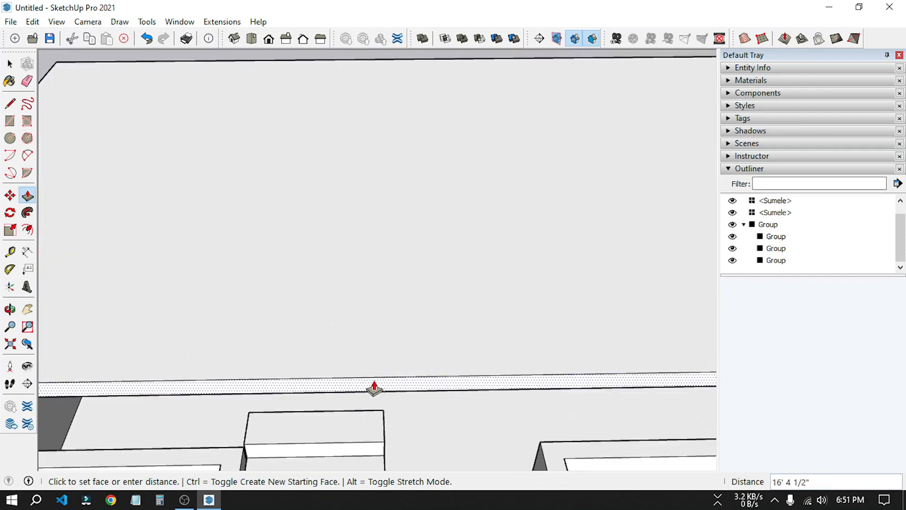
{"action": "middle_click_drag", "start_coordinate": [374, 384], "coordinate": [194, 296]}
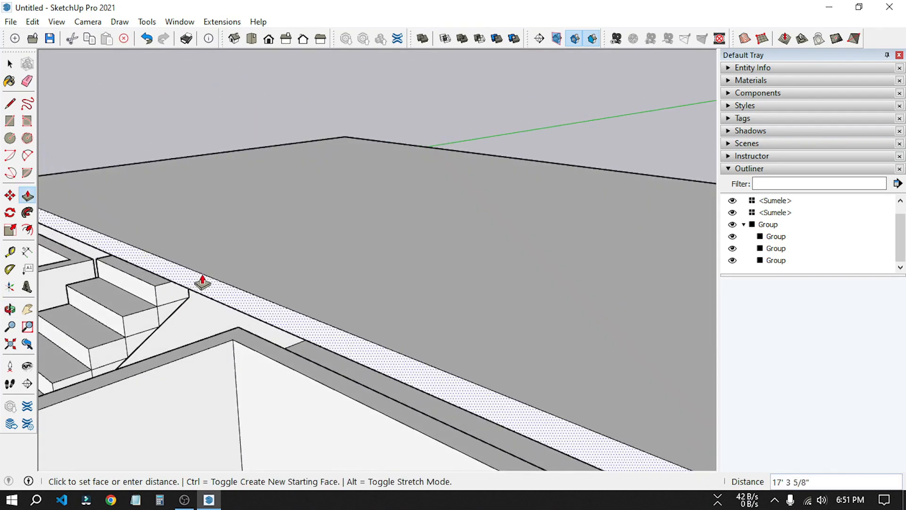
{"action": "scroll", "coordinate": [204, 275], "scroll_direction": "up", "scroll_amount": 3}
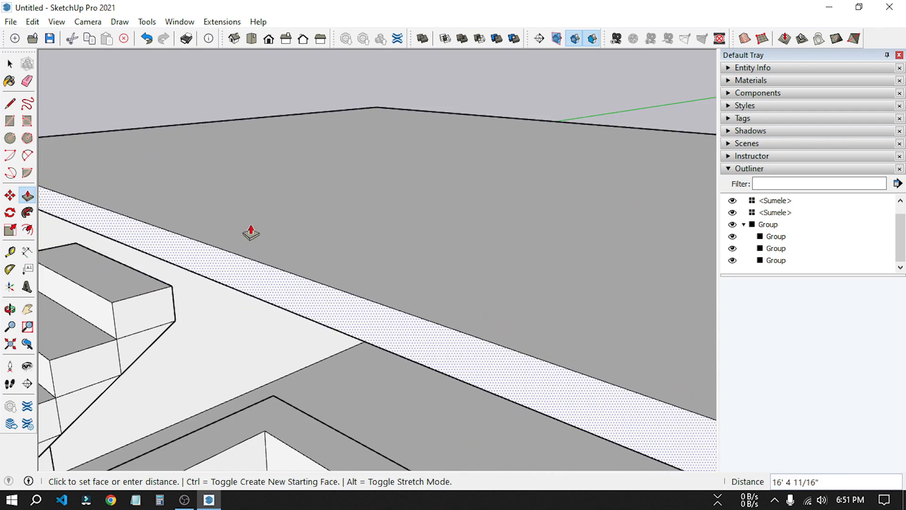
{"action": "scroll", "coordinate": [271, 180], "scroll_direction": "down", "scroll_amount": 2}
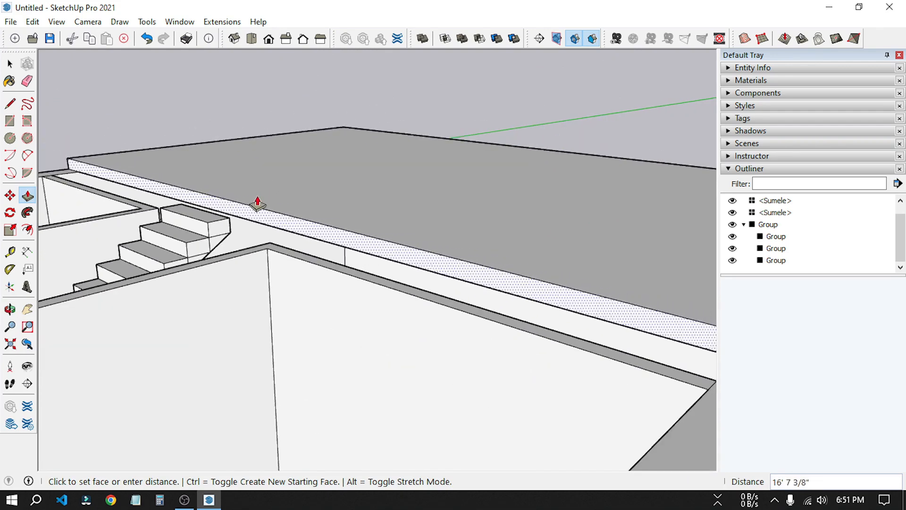
{"action": "scroll", "coordinate": [228, 222], "scroll_direction": "up", "scroll_amount": 5}
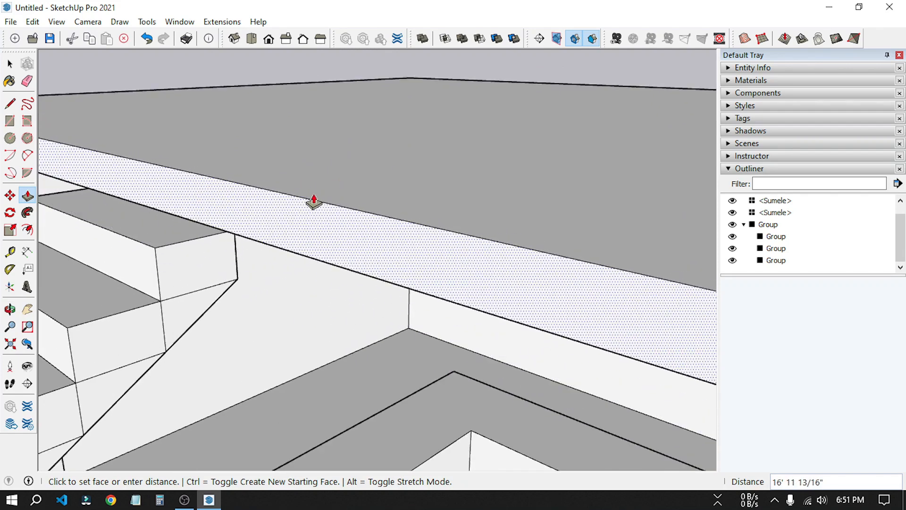
{"action": "scroll", "coordinate": [350, 194], "scroll_direction": "down", "scroll_amount": 3}
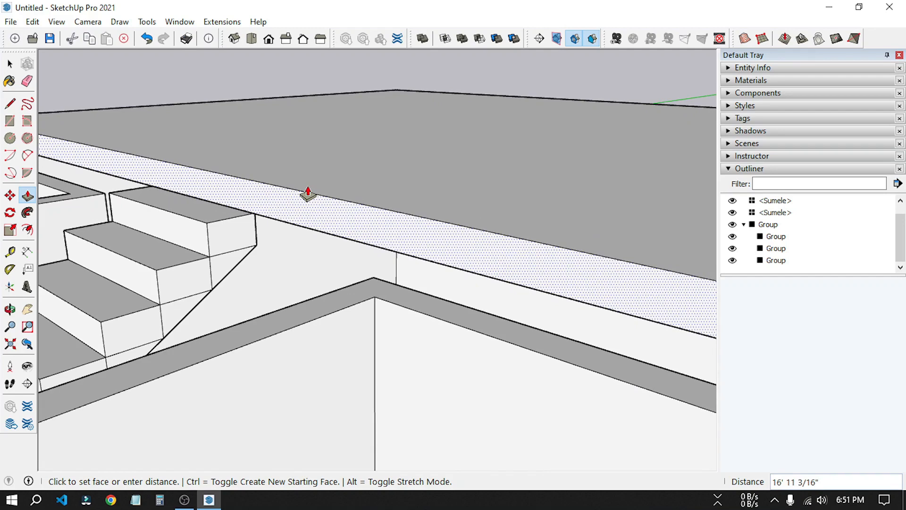
{"action": "scroll", "coordinate": [311, 211], "scroll_direction": "down", "scroll_amount": 2}
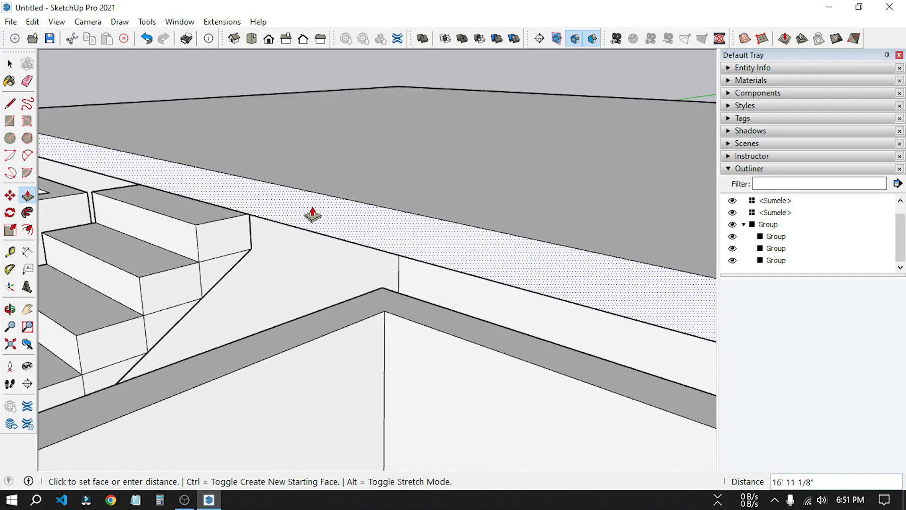
{"action": "scroll", "coordinate": [310, 208], "scroll_direction": "down", "scroll_amount": 4}
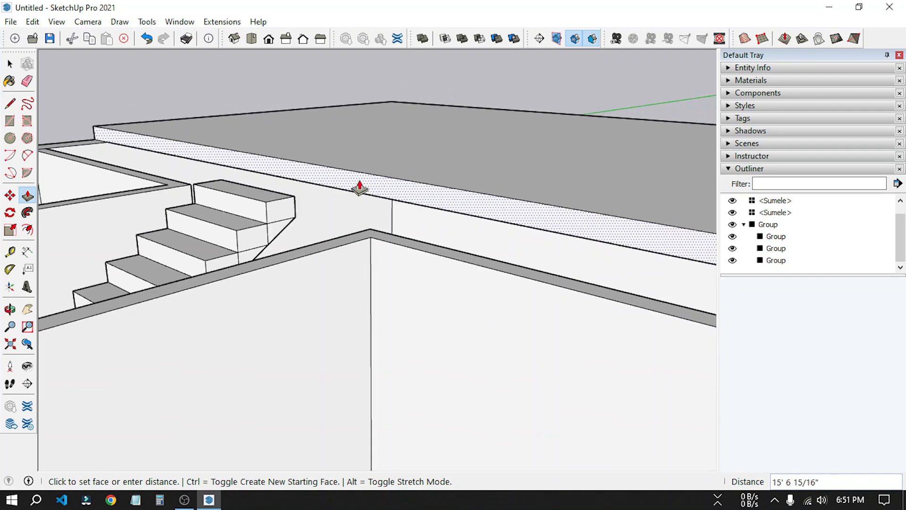
{"action": "middle_click_drag", "start_coordinate": [360, 185], "coordinate": [562, 308]}
{"action": "scroll", "coordinate": [504, 318], "scroll_direction": "up", "scroll_amount": 4}
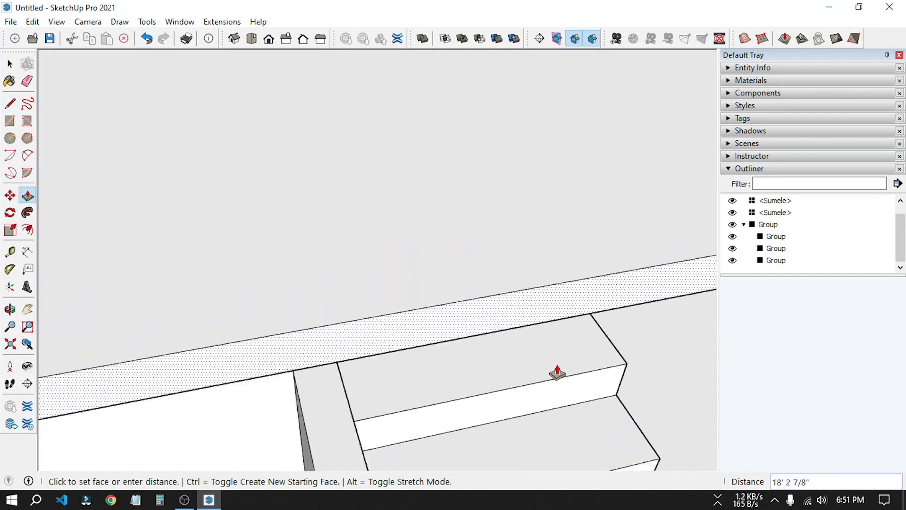
{"action": "scroll", "coordinate": [559, 380], "scroll_direction": "down", "scroll_amount": 5}
{"action": "middle_click_drag", "start_coordinate": [559, 387], "coordinate": [573, 330]}
{"action": "scroll", "coordinate": [500, 324], "scroll_direction": "up", "scroll_amount": 4}
{"action": "scroll", "coordinate": [493, 326], "scroll_direction": "down", "scroll_amount": 3}
{"action": "scroll", "coordinate": [562, 325], "scroll_direction": "down", "scroll_amount": 5}
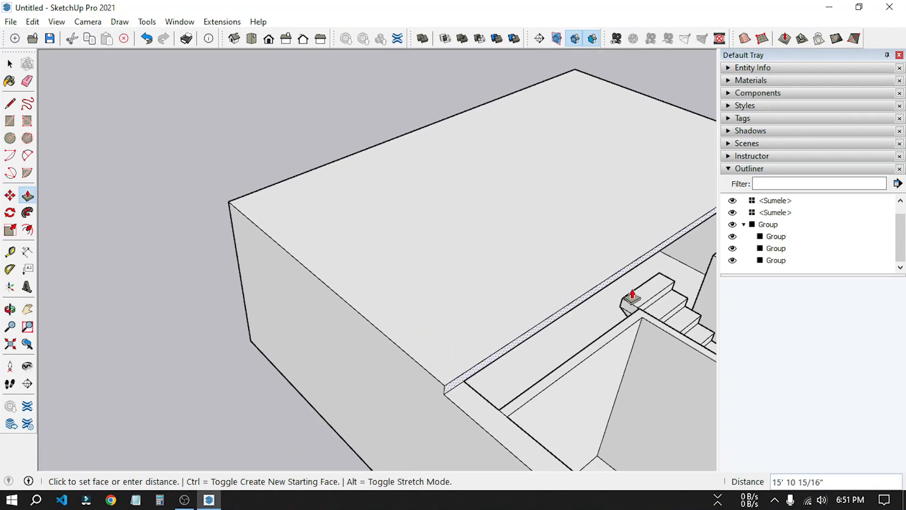
{"action": "scroll", "coordinate": [625, 299], "scroll_direction": "up", "scroll_amount": 4}
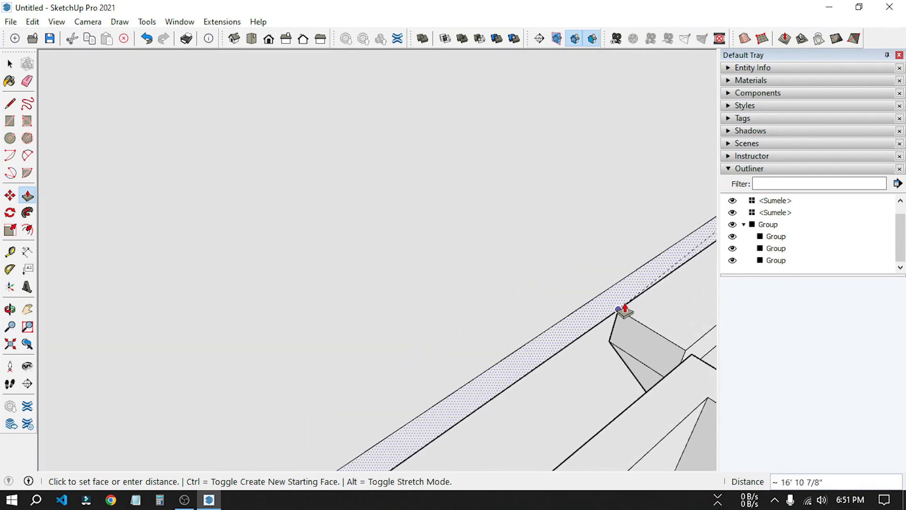
{"action": "left_click", "coordinate": [624, 312]}
Step: Draw two 6" vertical lines across the roof slab's front edge, in line with the two side walls of the stair passage
{"action": "scroll", "coordinate": [456, 280], "scroll_direction": "down", "scroll_amount": 6}
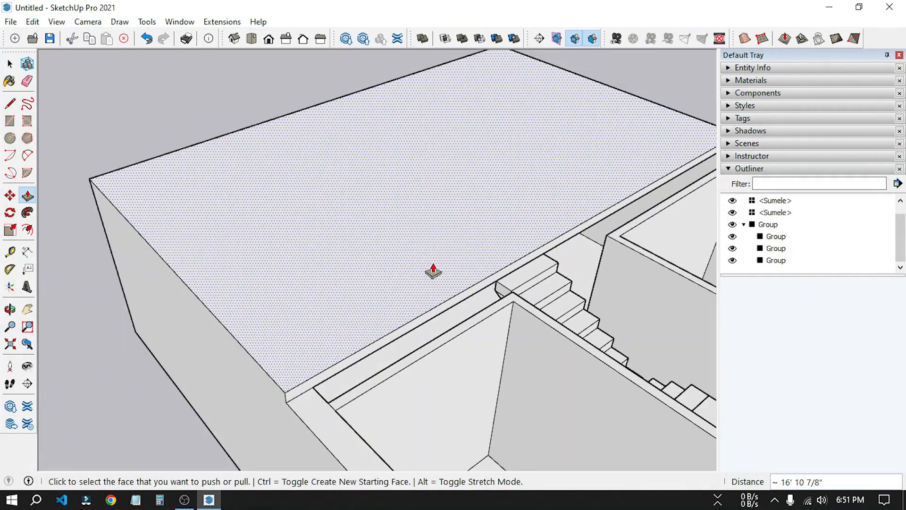
{"action": "middle_click_drag", "start_coordinate": [514, 298], "coordinate": [341, 270]}
{"action": "scroll", "coordinate": [398, 307], "scroll_direction": "up", "scroll_amount": 4}
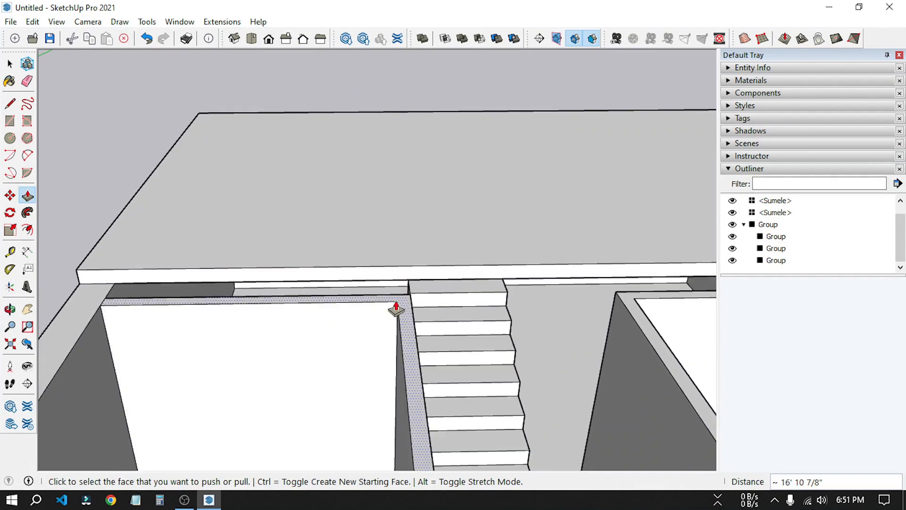
{"action": "scroll", "coordinate": [399, 302], "scroll_direction": "up", "scroll_amount": 2}
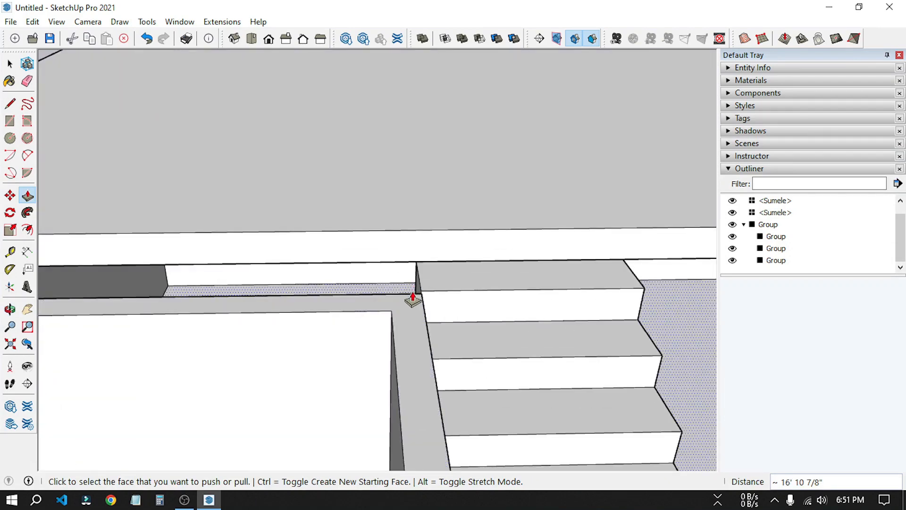
{"action": "key", "text": "l"}
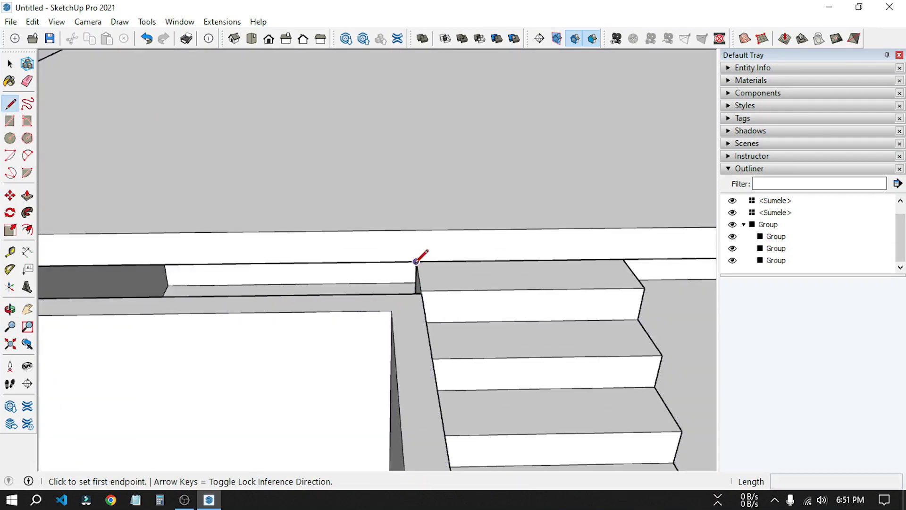
{"action": "left_click", "coordinate": [416, 262]}
{"action": "left_click", "coordinate": [418, 230]}
{"action": "scroll", "coordinate": [228, 303], "scroll_direction": "down", "scroll_amount": 5}
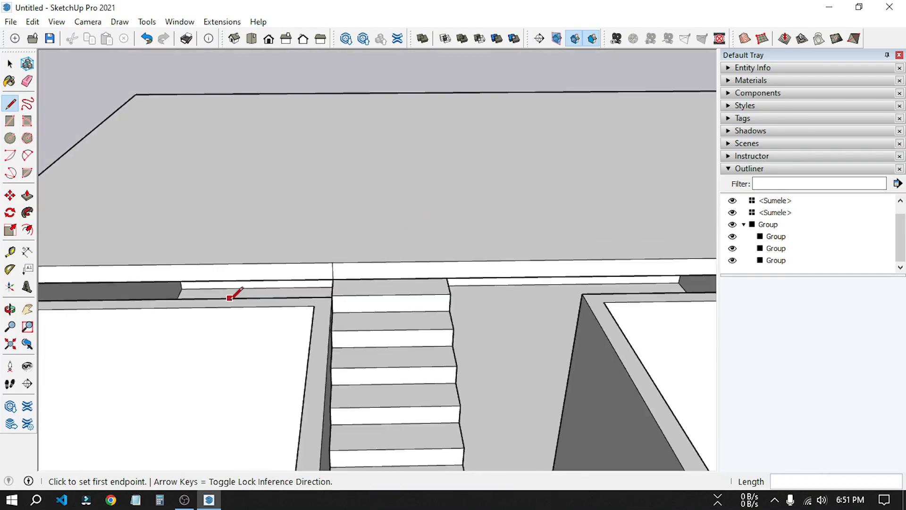
{"action": "scroll", "coordinate": [466, 308], "scroll_direction": "up", "scroll_amount": 1}
{"action": "scroll", "coordinate": [466, 308], "scroll_direction": "up", "scroll_amount": 3}
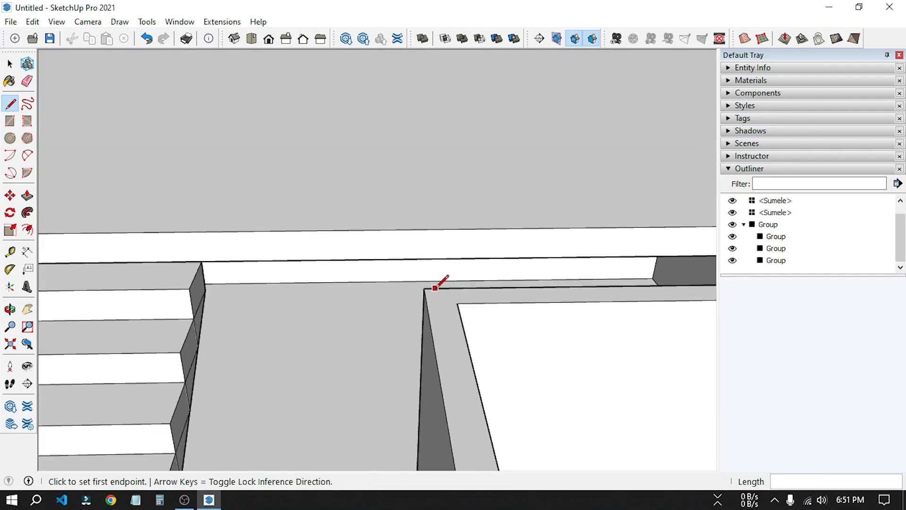
{"action": "left_click", "coordinate": [419, 259]}
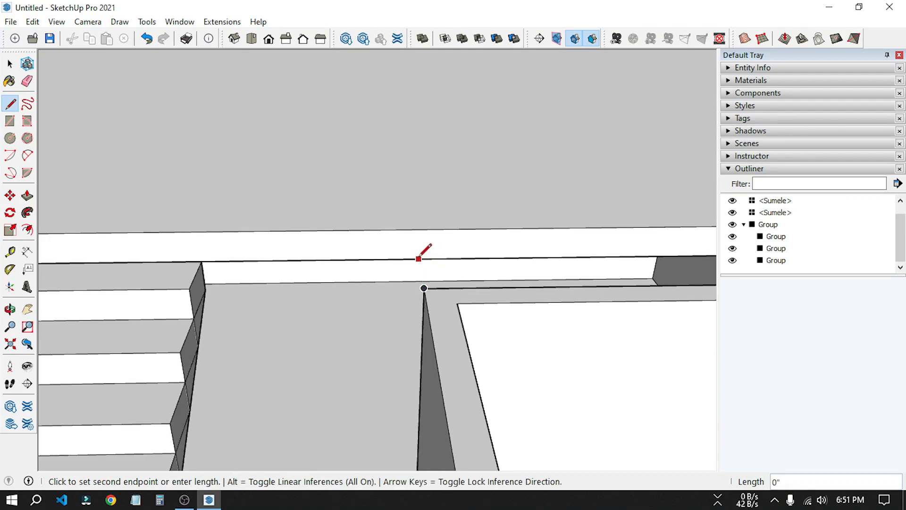
{"action": "left_click", "coordinate": [420, 229]}
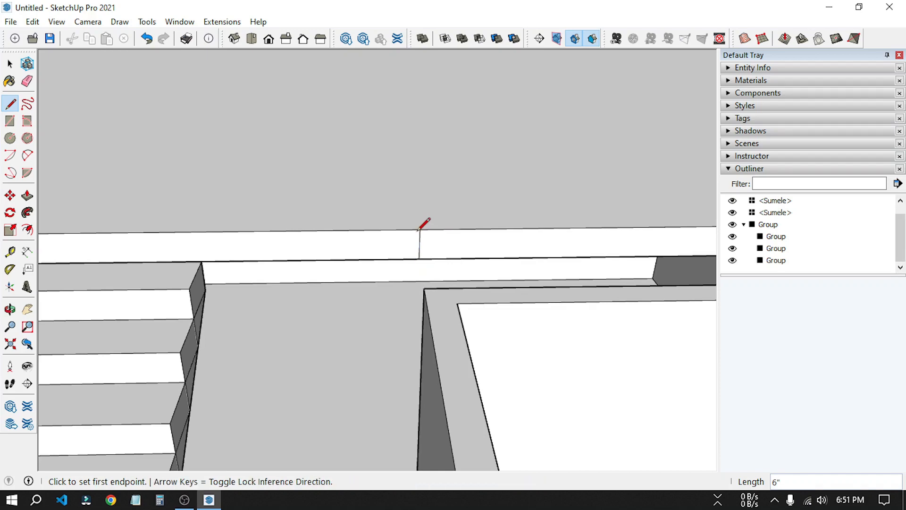
Step: Push/Pull the slab edge portions on both sides of the stair passage forward 12' to the front wall, leaving the passage open
{"action": "scroll", "coordinate": [415, 236], "scroll_direction": "down", "scroll_amount": 2}
{"action": "key", "text": "p"}
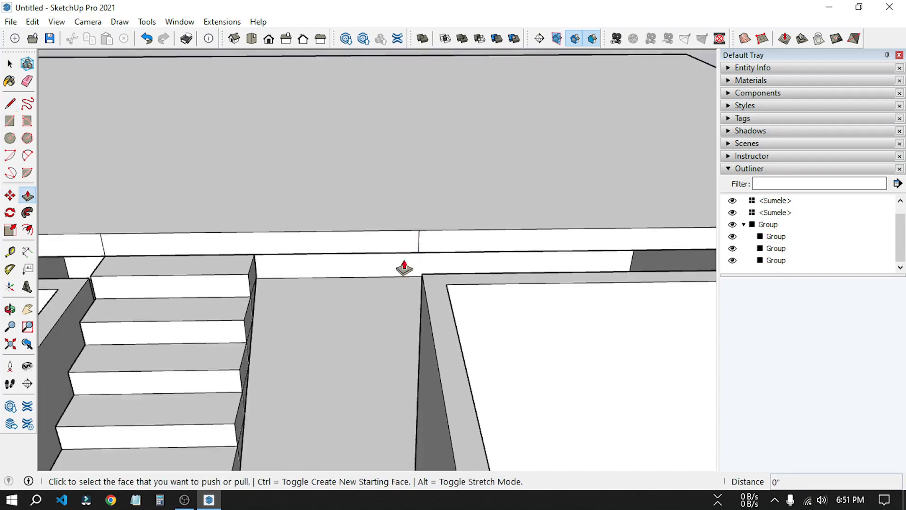
{"action": "left_click", "coordinate": [481, 239]}
{"action": "scroll", "coordinate": [479, 235], "scroll_direction": "down", "scroll_amount": 3}
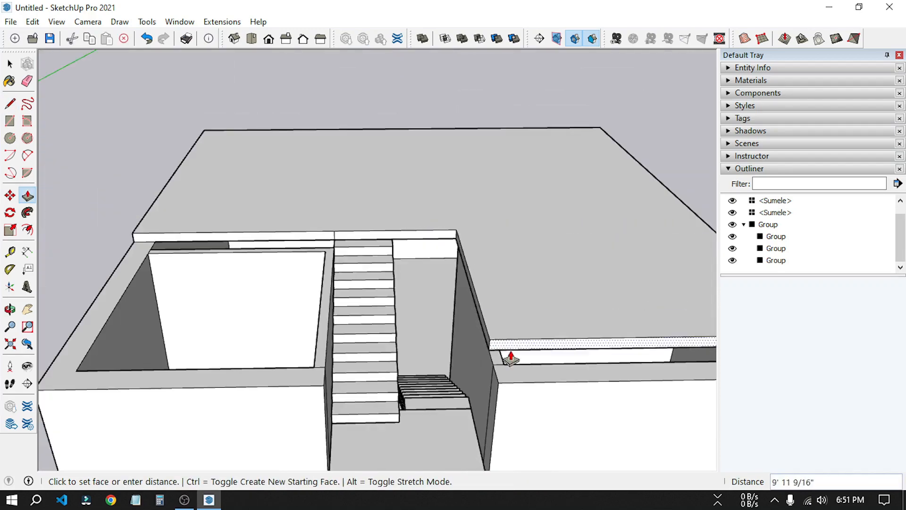
{"action": "left_click", "coordinate": [522, 386]}
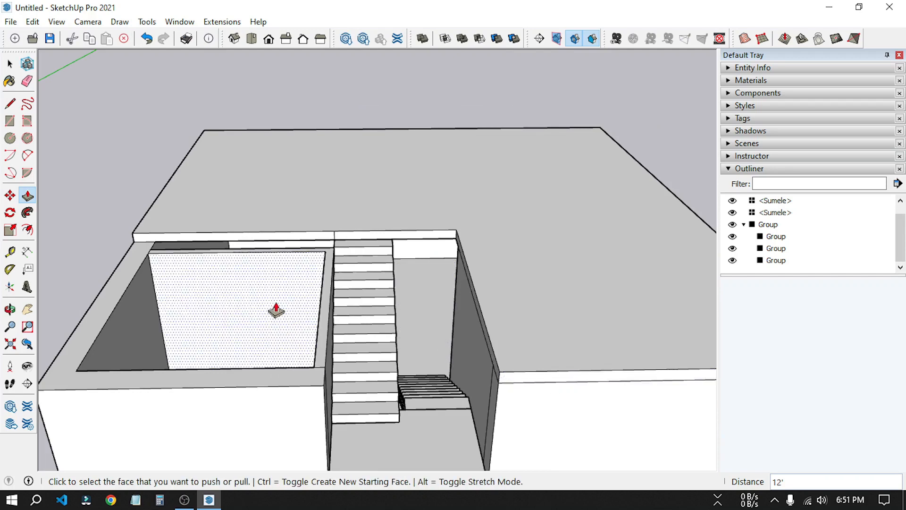
{"action": "left_click", "coordinate": [253, 243]}
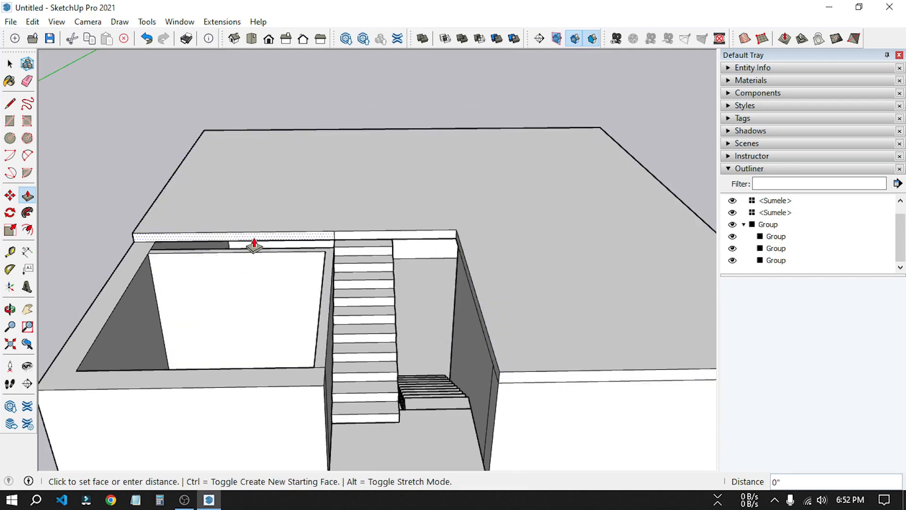
{"action": "left_click", "coordinate": [234, 392]}
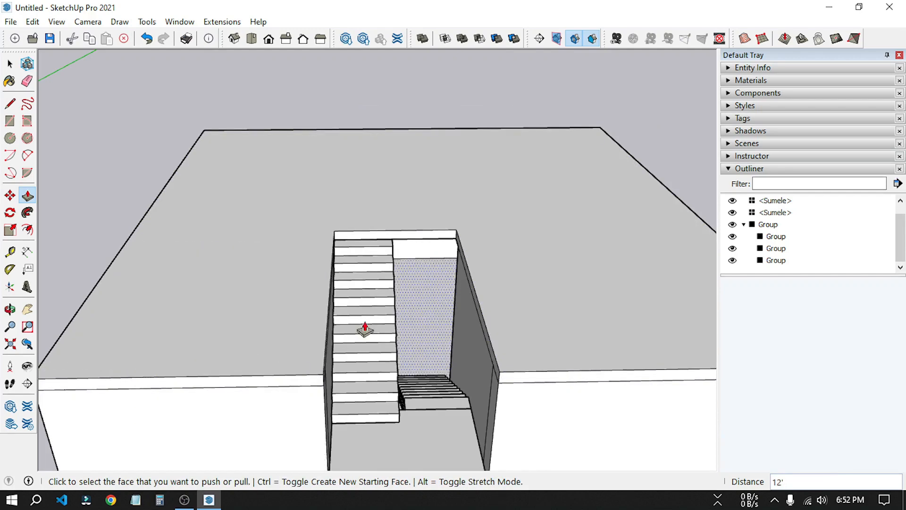
Step: Examine the stair opening in the roof slab and how the staircase and landing fit in the passage
{"action": "middle_click_drag", "start_coordinate": [364, 330], "coordinate": [207, 343]}
{"action": "scroll", "coordinate": [360, 283], "scroll_direction": "up", "scroll_amount": 5}
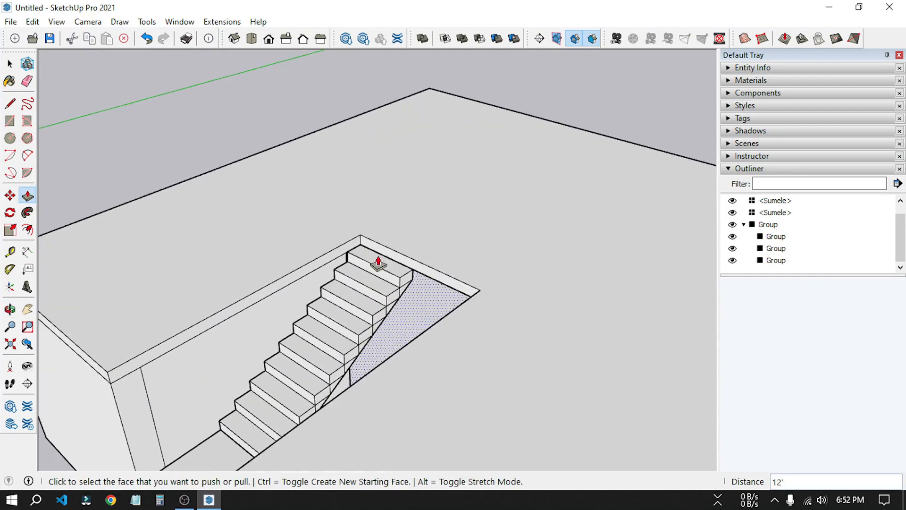
{"action": "scroll", "coordinate": [405, 228], "scroll_direction": "down", "scroll_amount": 4}
{"action": "scroll", "coordinate": [307, 276], "scroll_direction": "up", "scroll_amount": 5}
{"action": "middle_click_drag", "start_coordinate": [306, 278], "coordinate": [370, 218]}
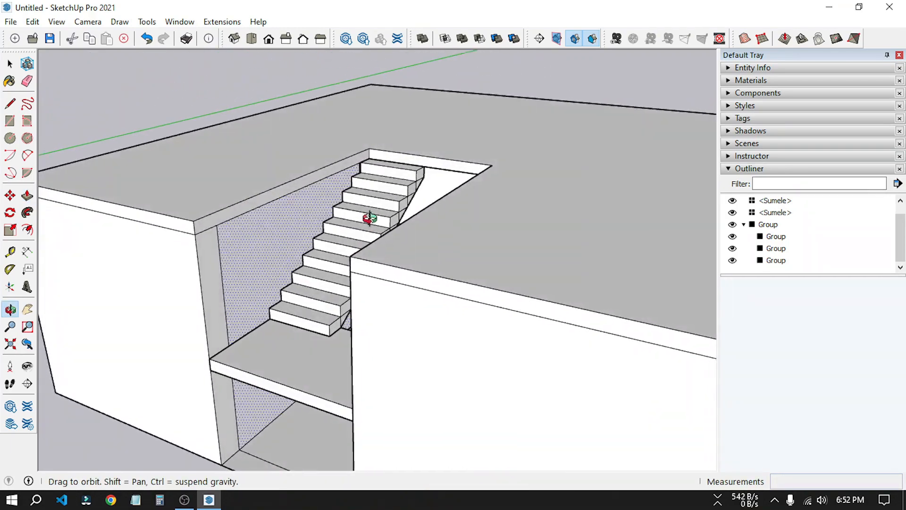
{"action": "scroll", "coordinate": [385, 243], "scroll_direction": "down", "scroll_amount": 4}
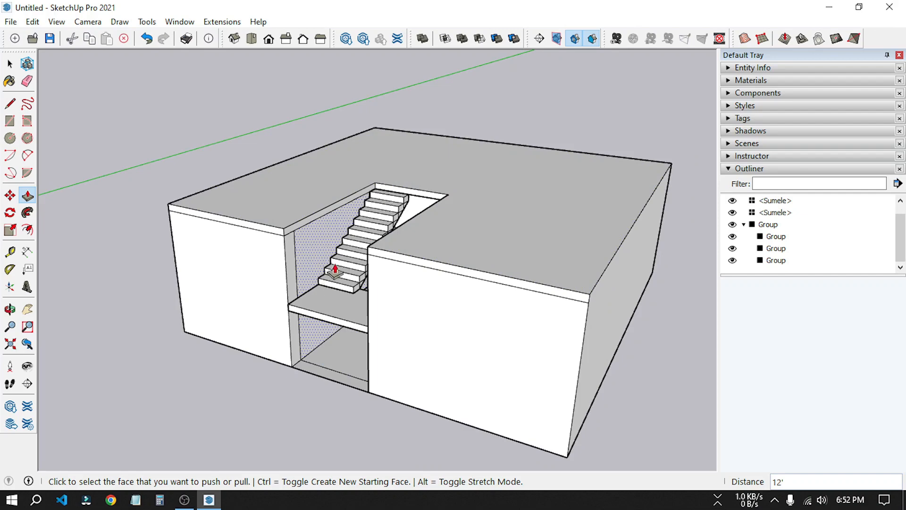
{"action": "key", "text": "space"}
{"action": "middle_click_drag", "start_coordinate": [72, 301], "coordinate": [319, 299]}
{"action": "scroll", "coordinate": [324, 292], "scroll_direction": "up", "scroll_amount": 4}
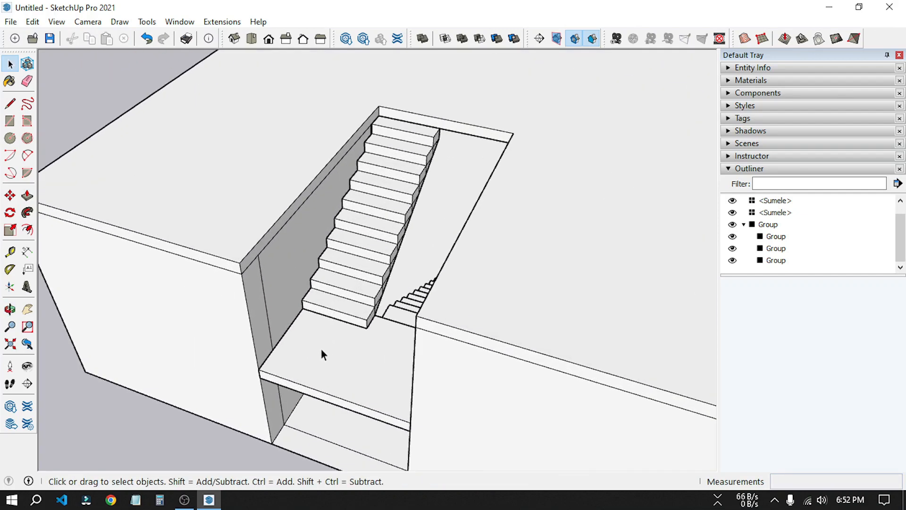